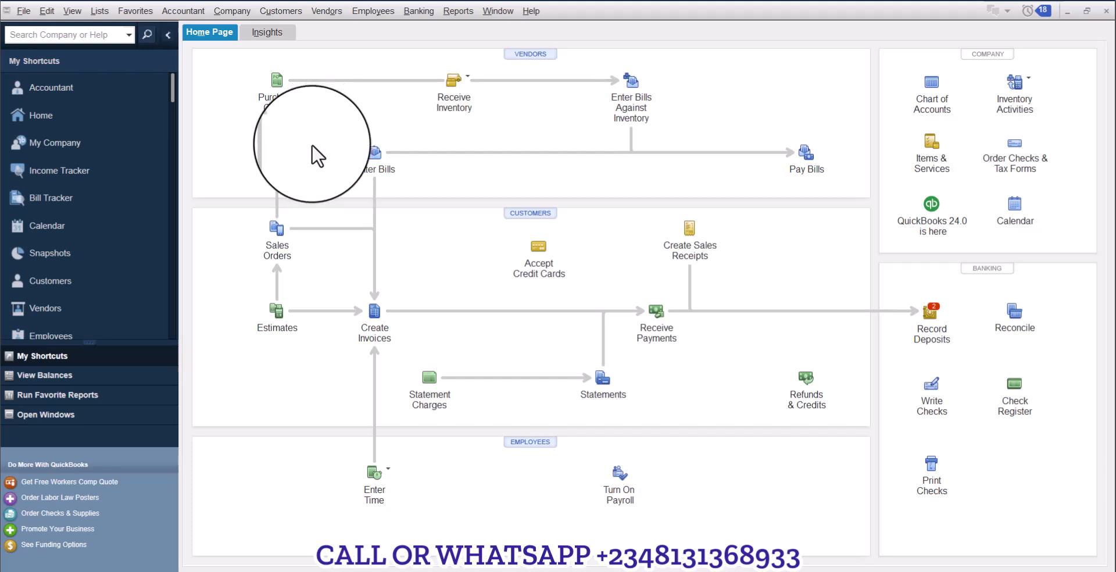
Open the Item List and start a new item of type Service.
left_click(103, 11)
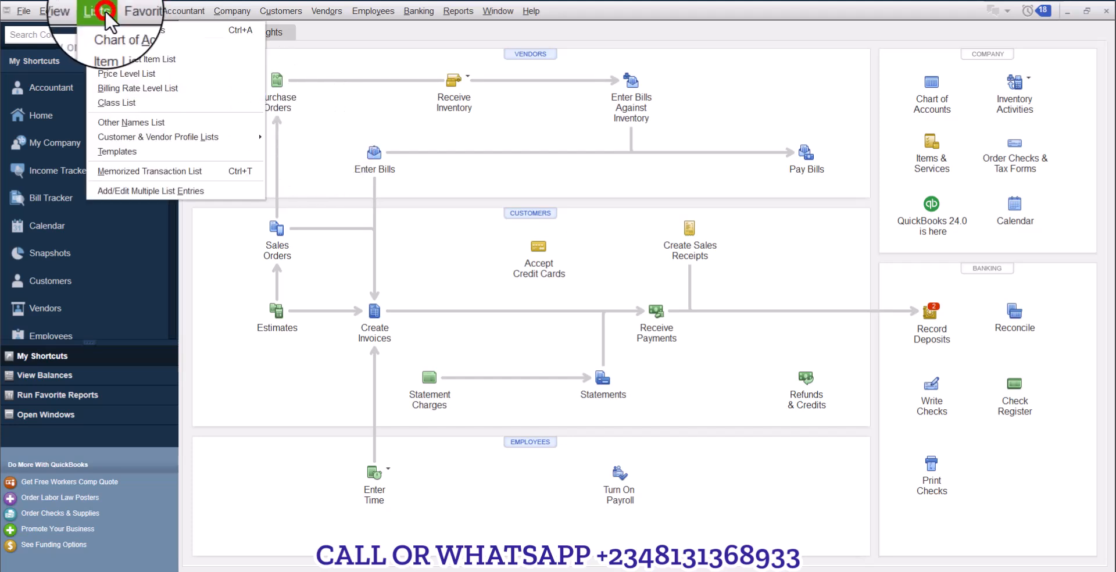
left_click(107, 44)
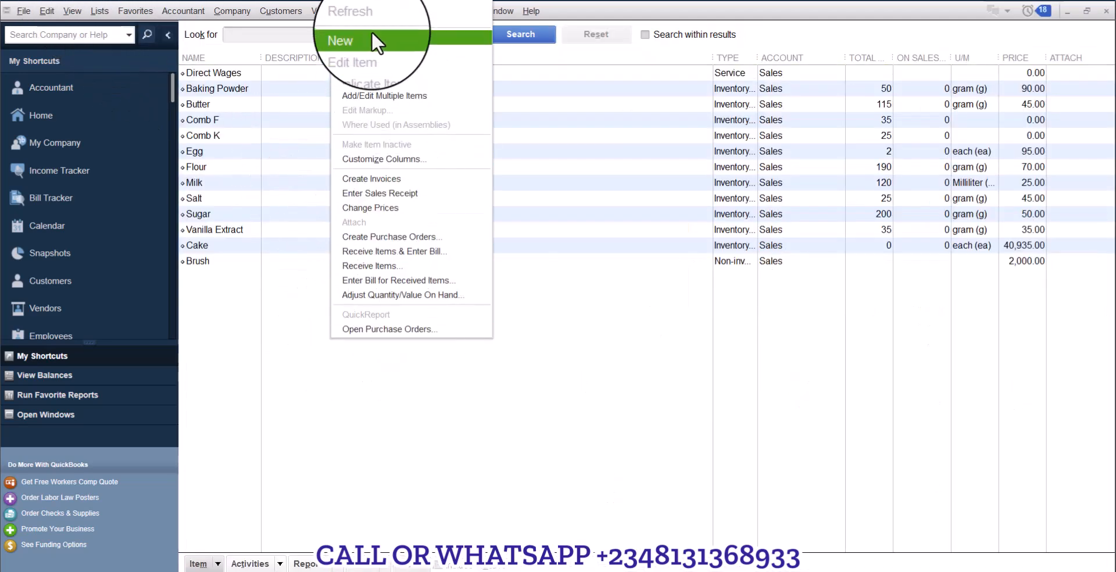
left_click(371, 34)
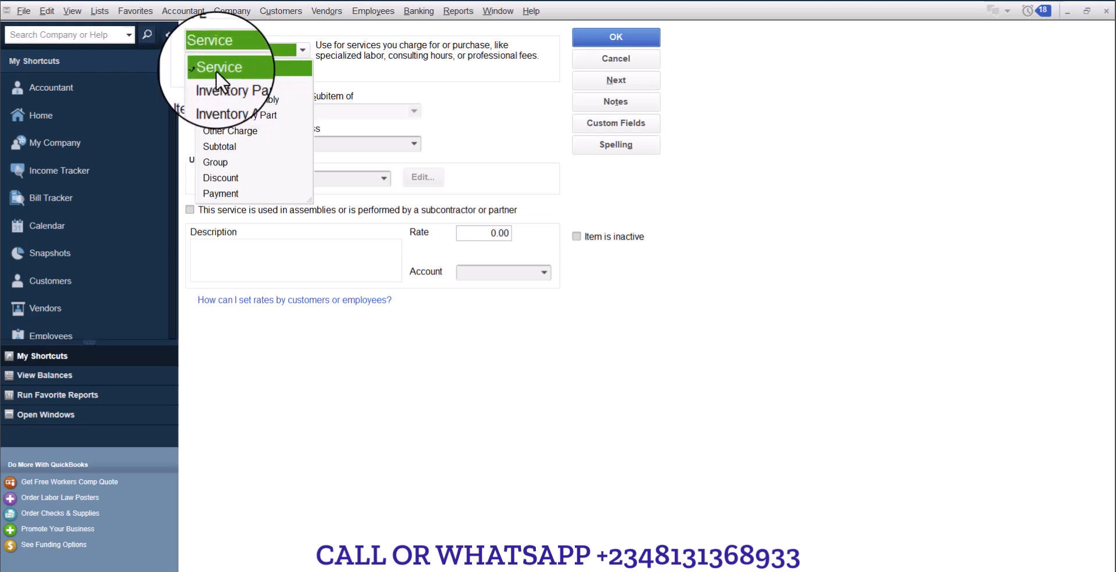
left_click(250, 66)
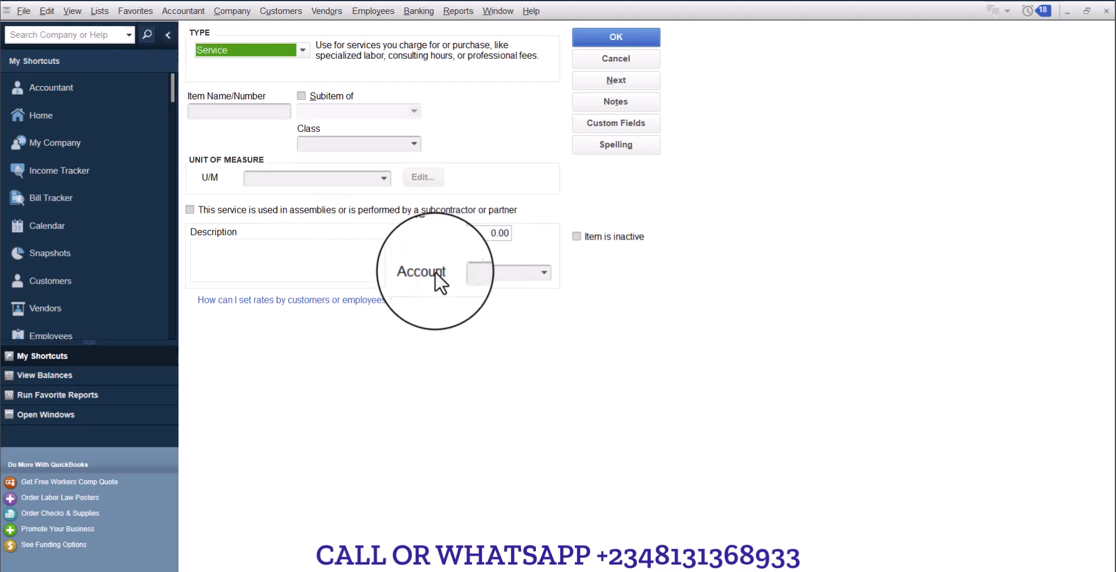
Mark the service as used in assemblies or performed by a subcontractor or partner, and view the expense account choices.
left_click(190, 210)
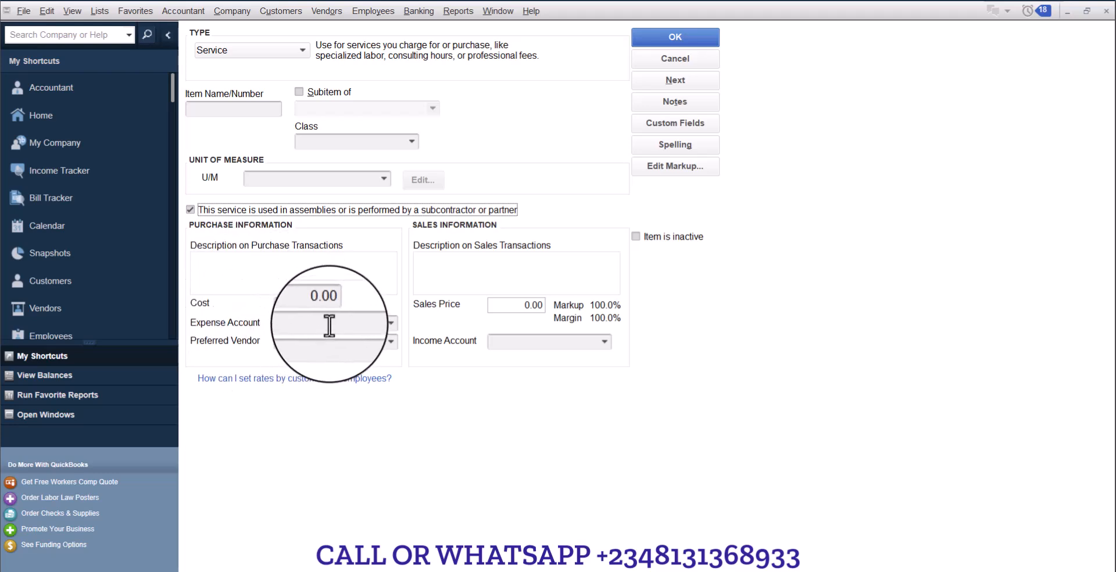
left_click(389, 323)
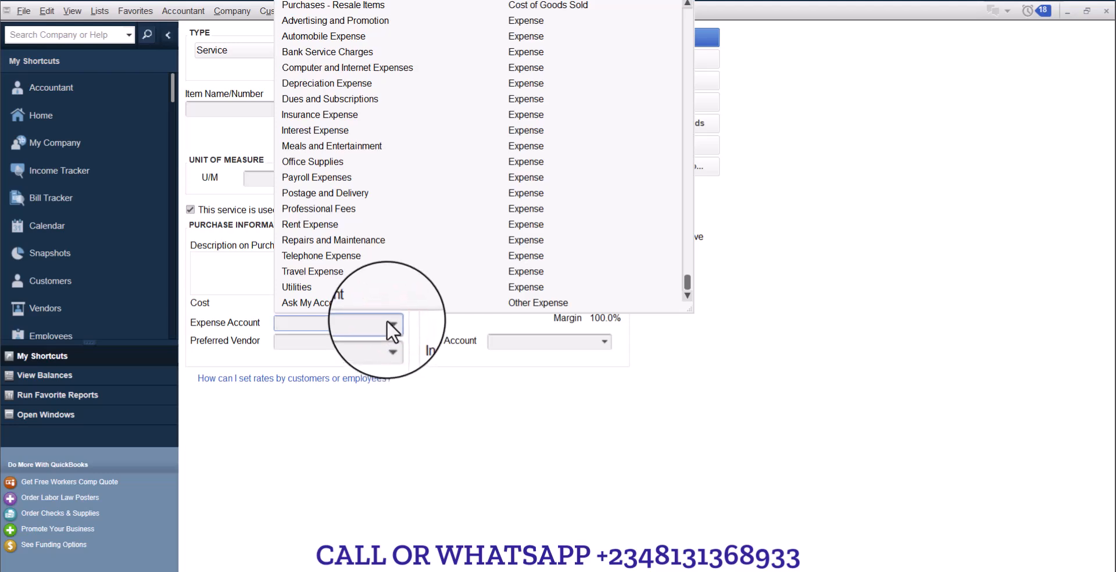
left_click(387, 323)
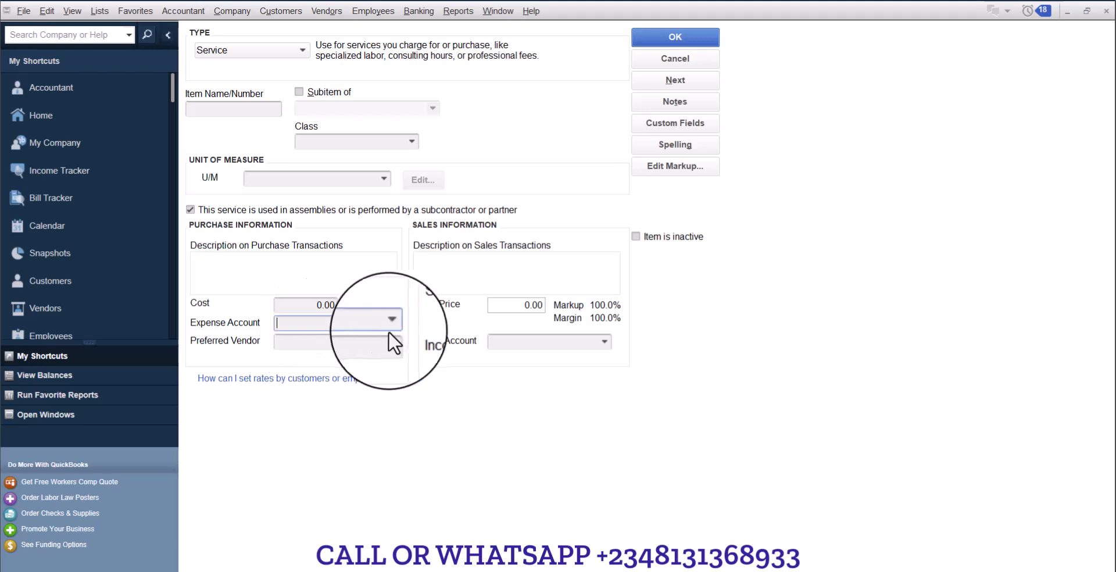
Name the new service item Labour.
left_click(236, 112)
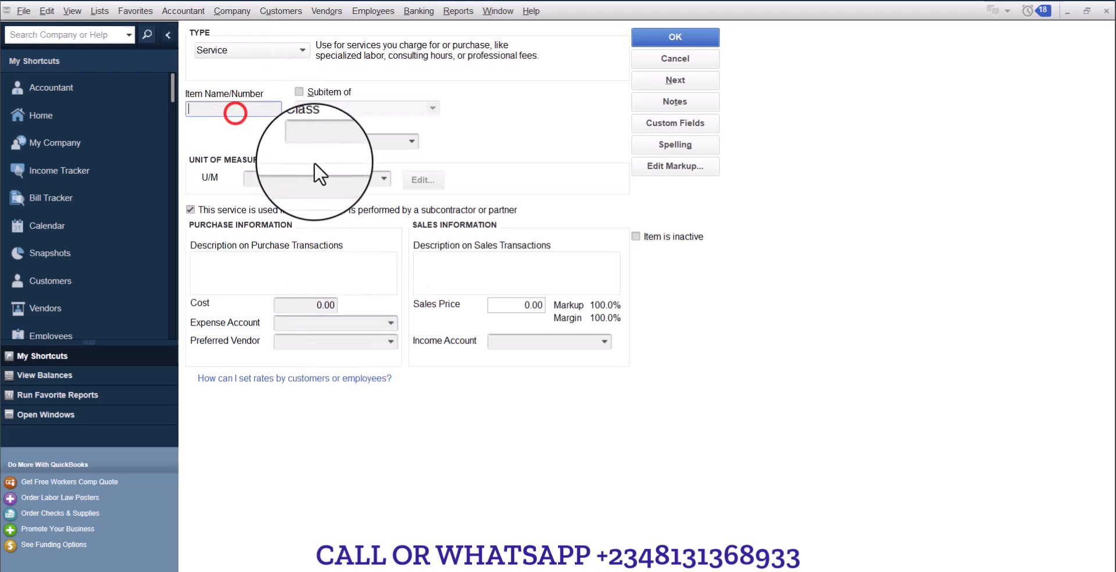
left_click(219, 109)
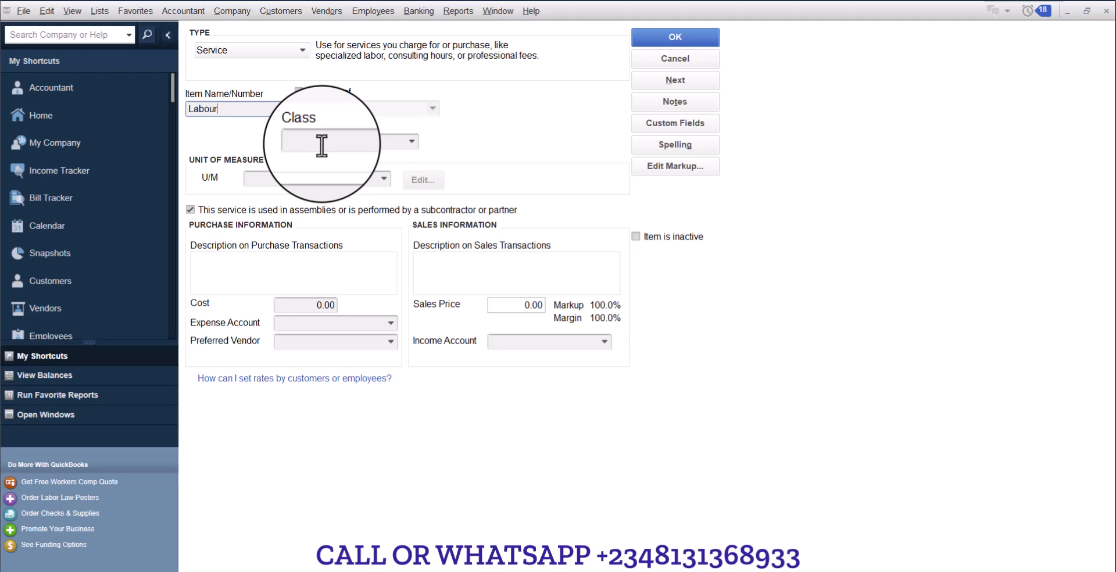
left_click_drag(219, 110, 198, 111)
left_click(226, 111)
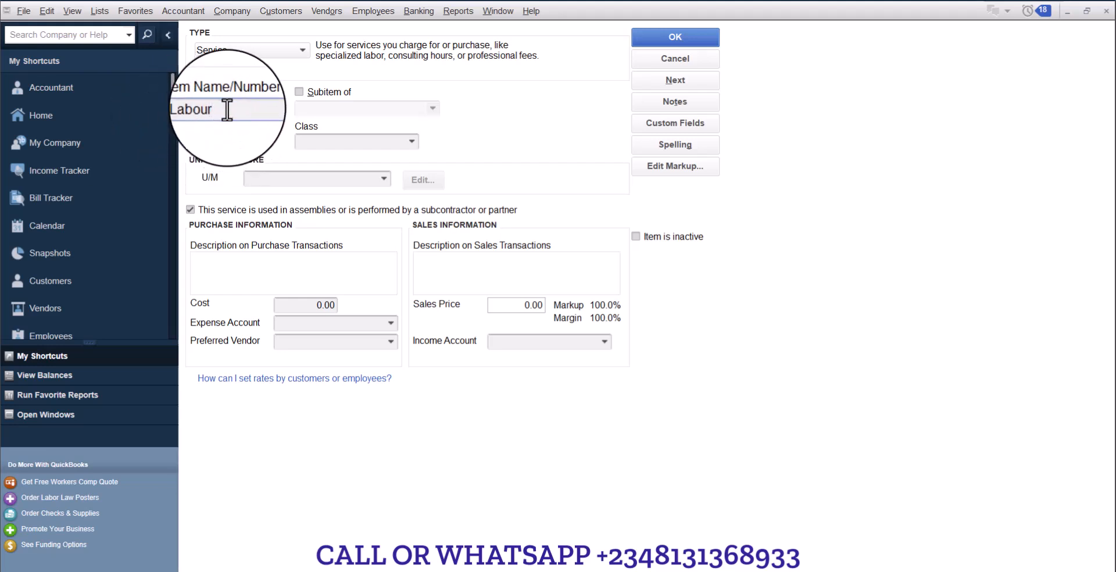
double_click(222, 114)
left_click(224, 110)
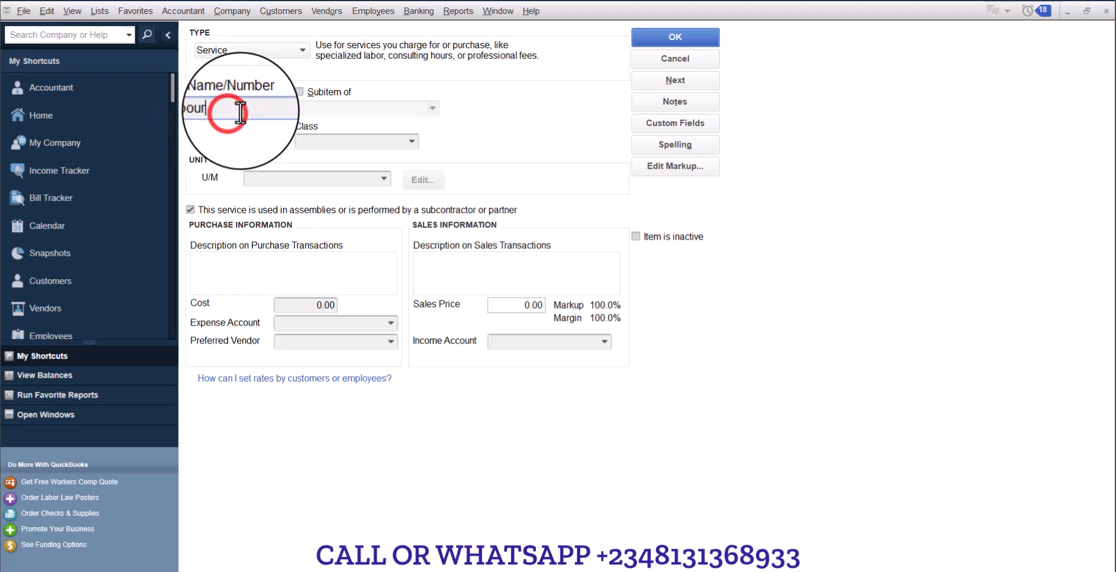
double_click(224, 110)
left_click(233, 110)
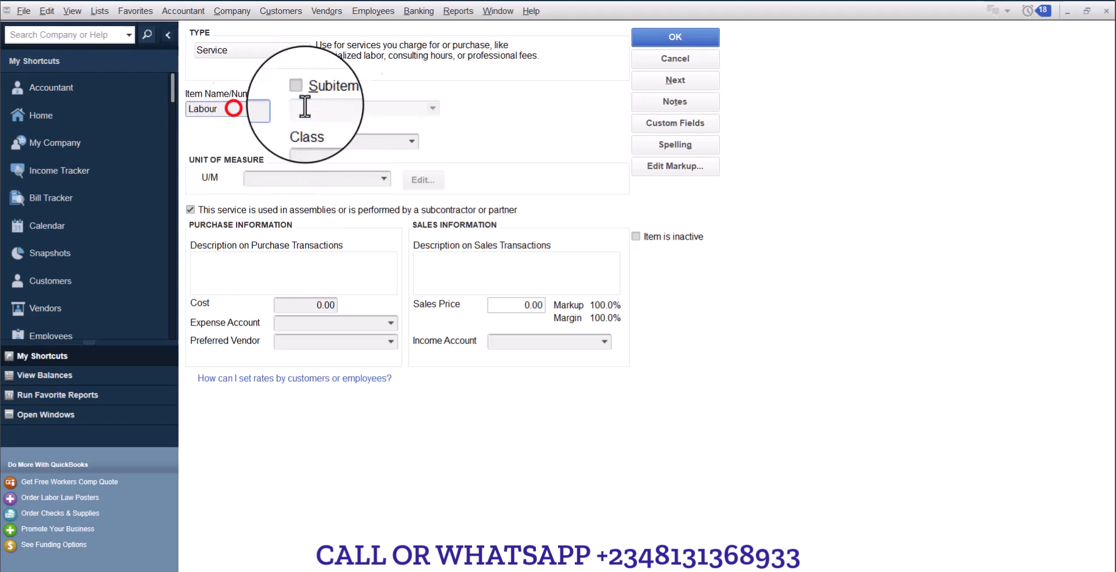
Clear the service's assemblies/subcontractor option and set its account to Sales.
left_click(191, 208)
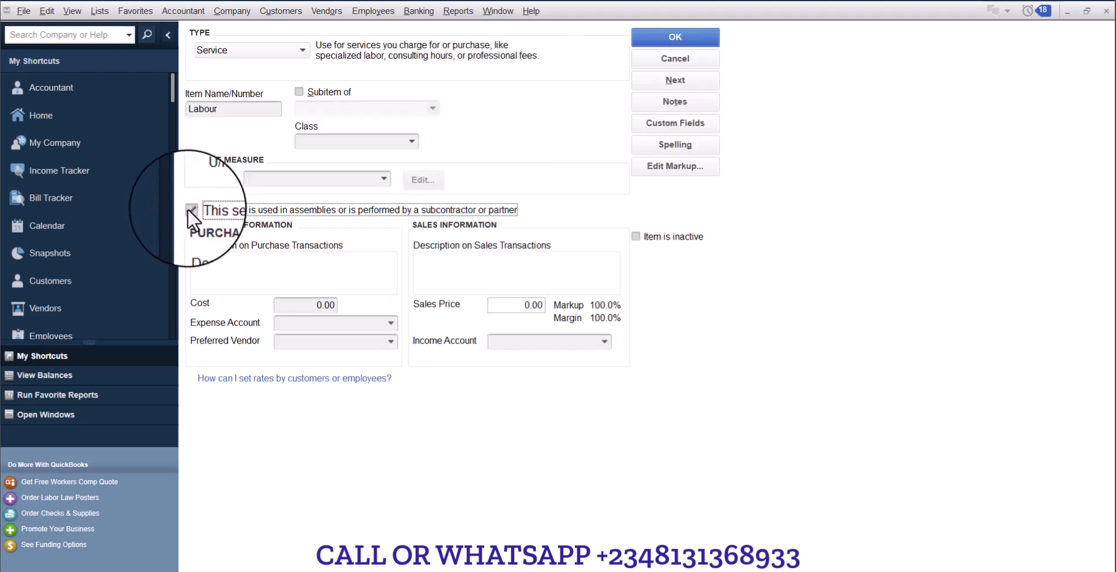
left_click(189, 209)
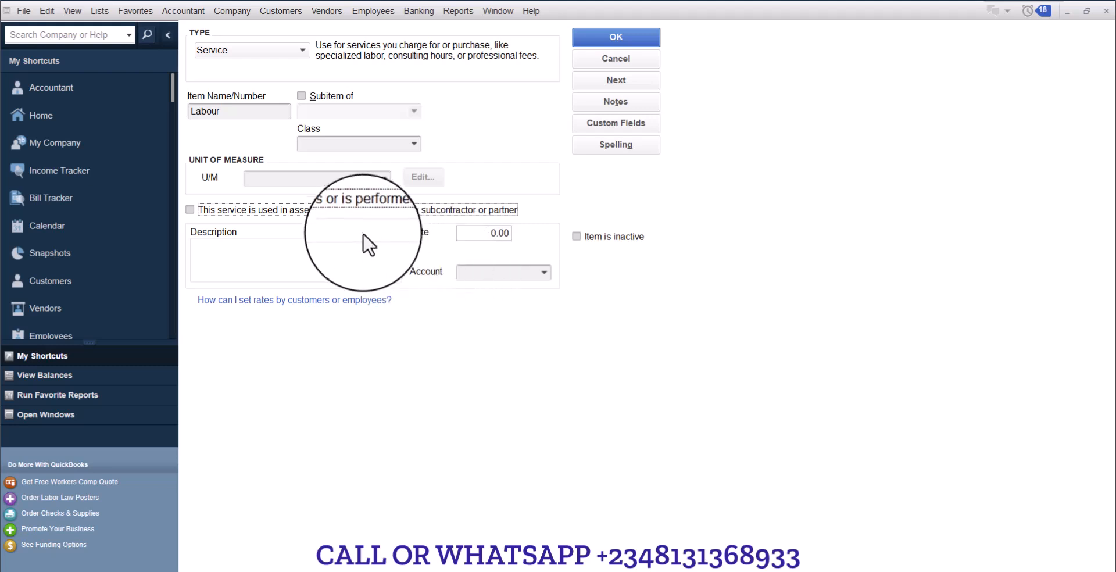
left_click(544, 271)
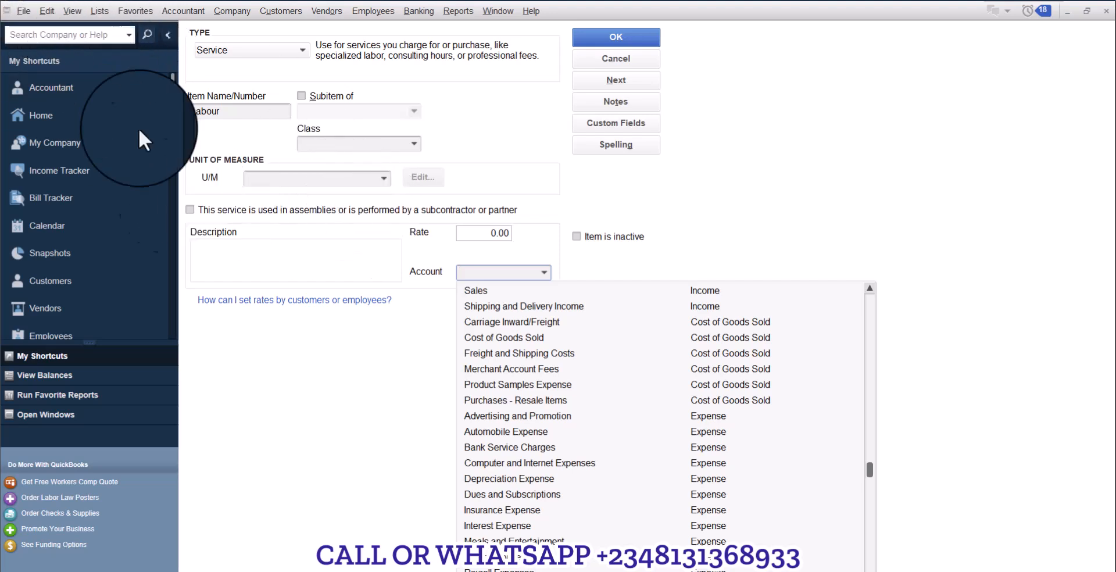
left_click(530, 292)
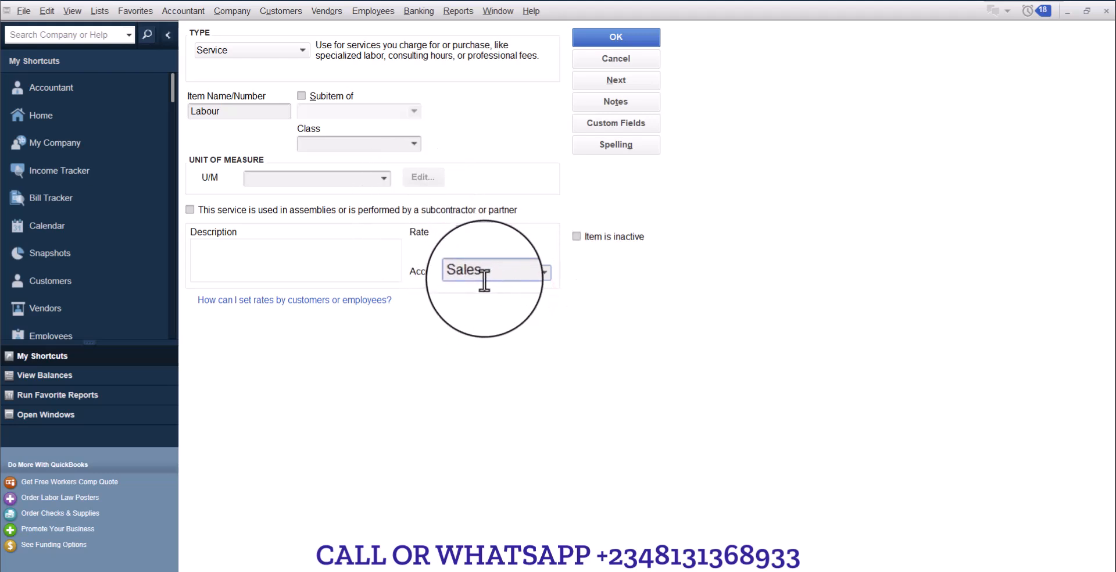
Mark the Labour service as used in assemblies or performed by a subcontractor, and start adding a new account for its expense account.
left_click(190, 210)
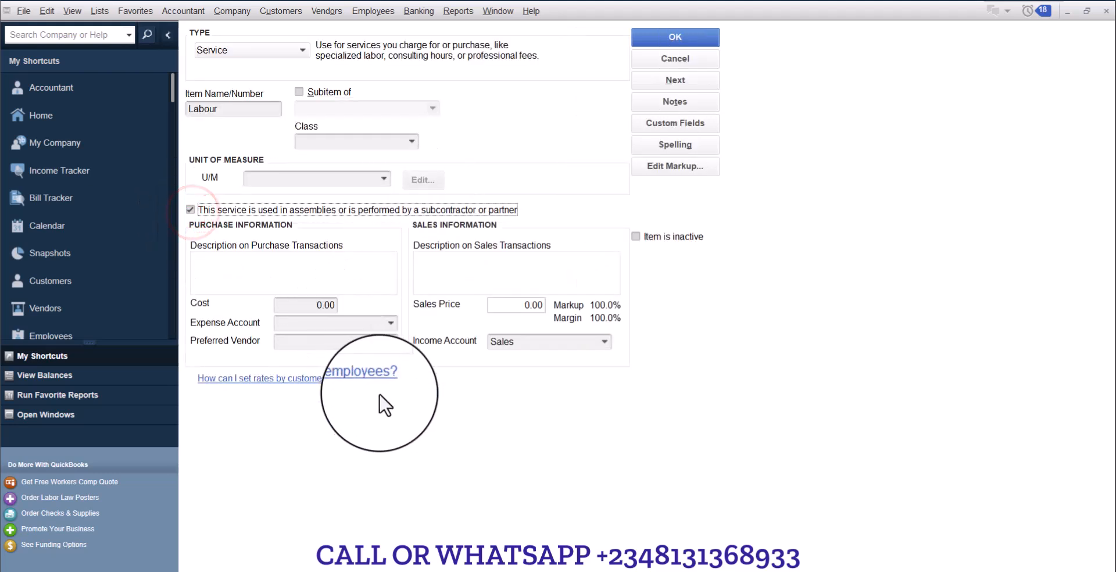
left_click(391, 323)
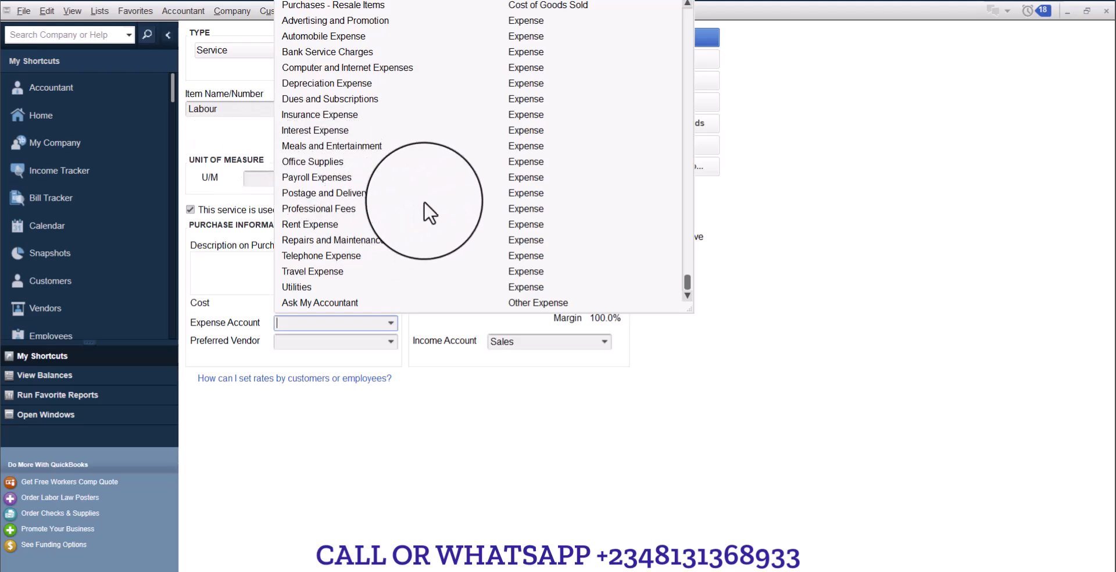
scroll(554, 185, "up", 1)
scroll(554, 185, "up", 2)
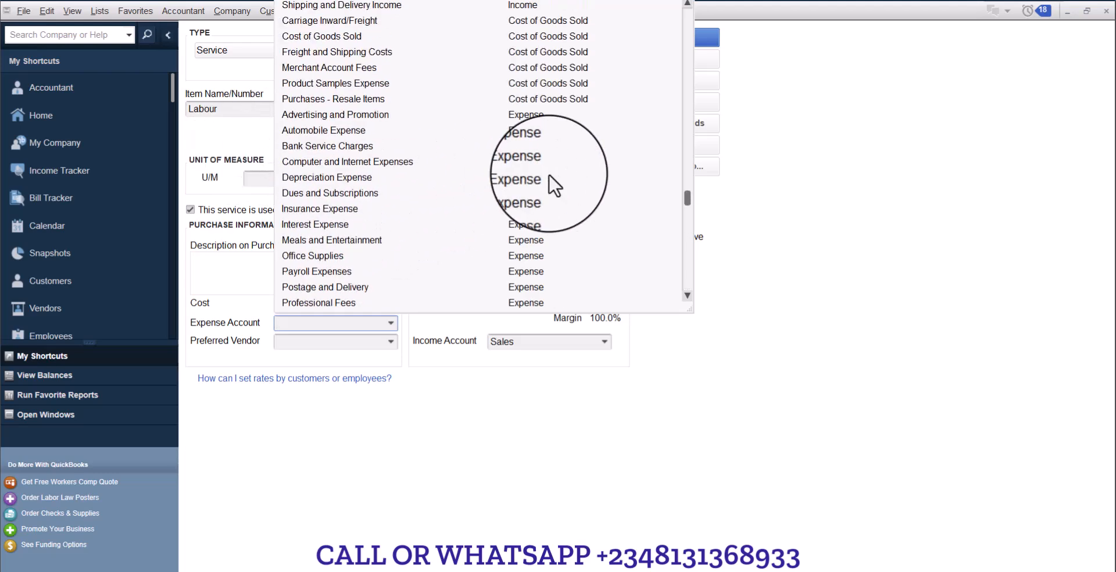
scroll(502, 192, "down", 1)
scroll(503, 192, "up", 1)
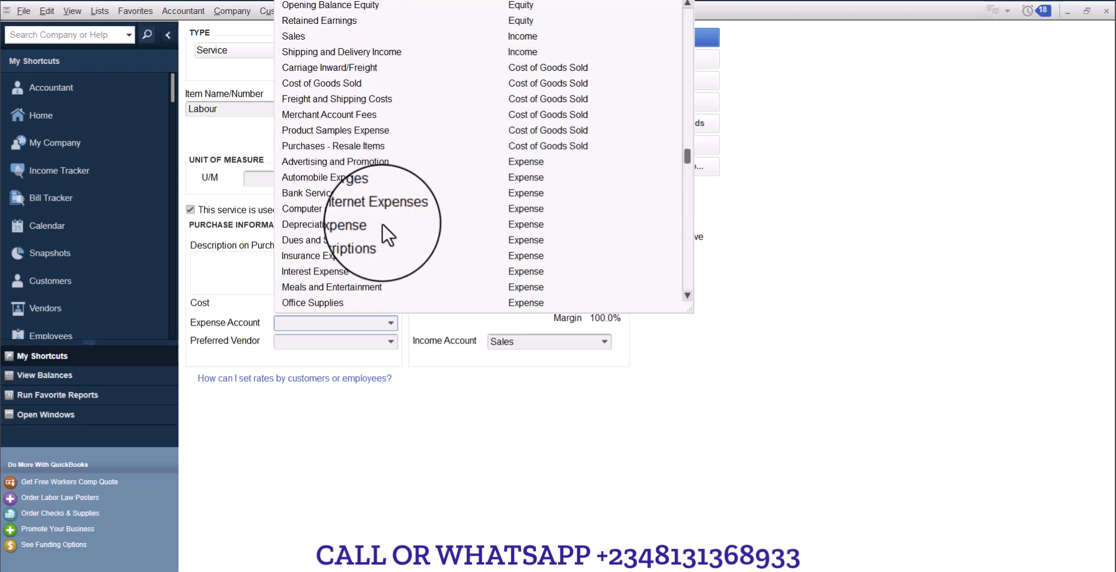
scroll(512, 208, "up", 1)
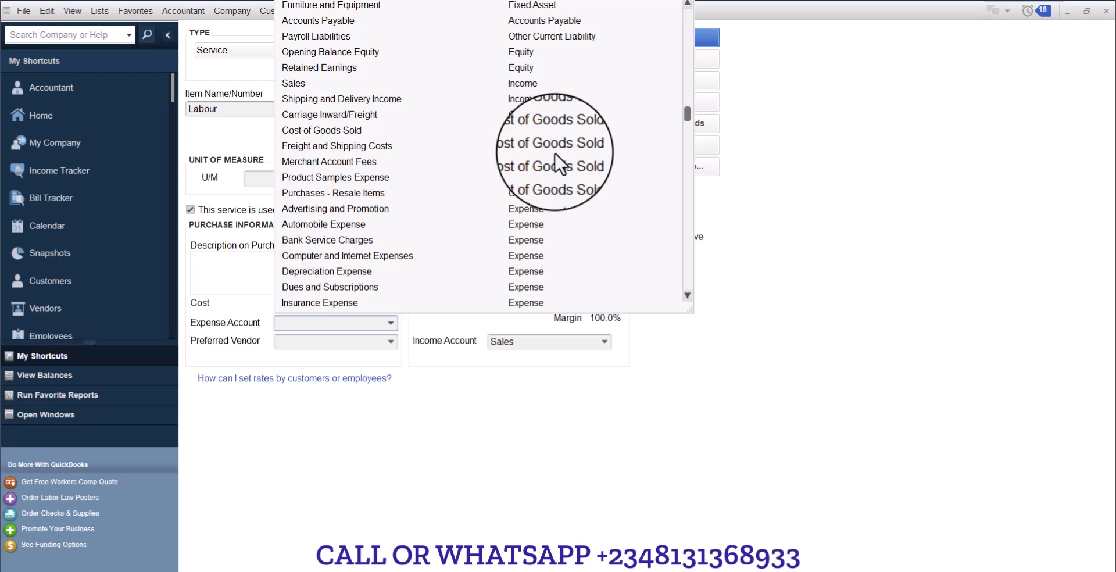
scroll(561, 148, "up", 1)
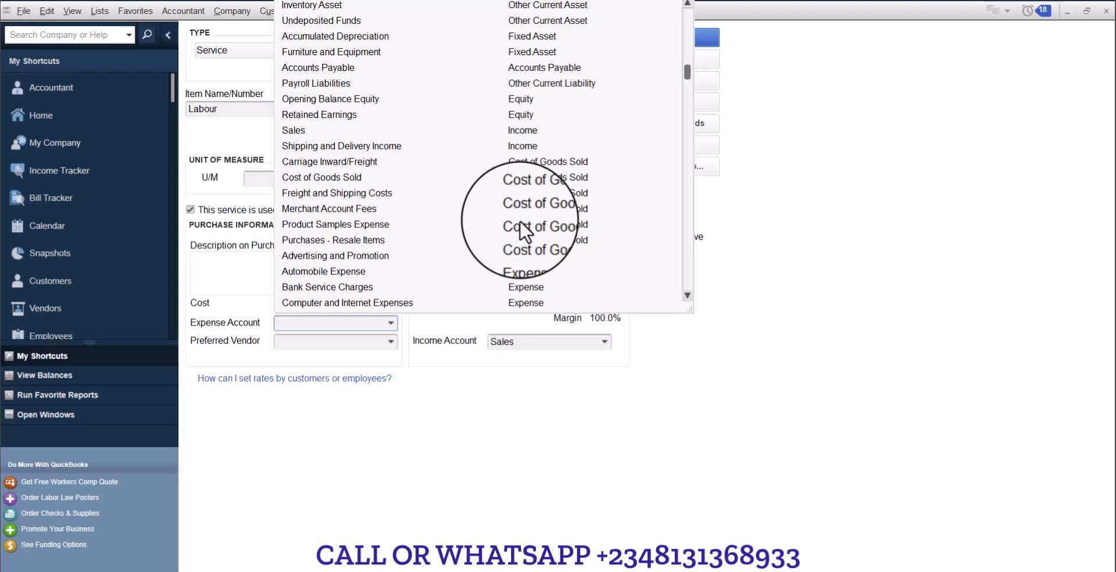
scroll(550, 180, "up", 1)
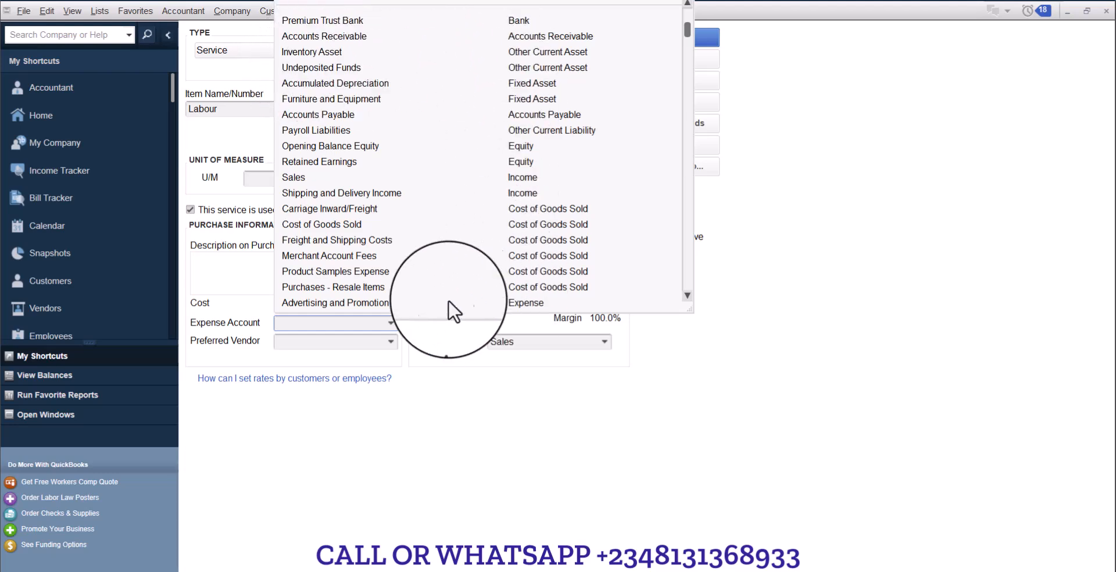
scroll(441, 196, "up", 1)
left_click(363, 6)
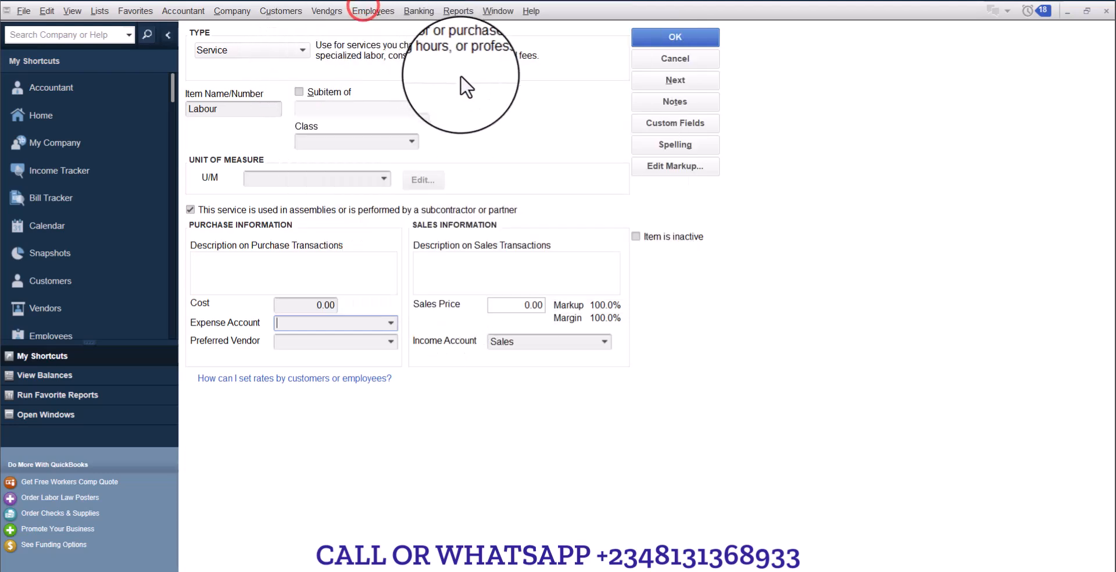
Set the new account's type to Other Current Asset.
left_click(360, 64)
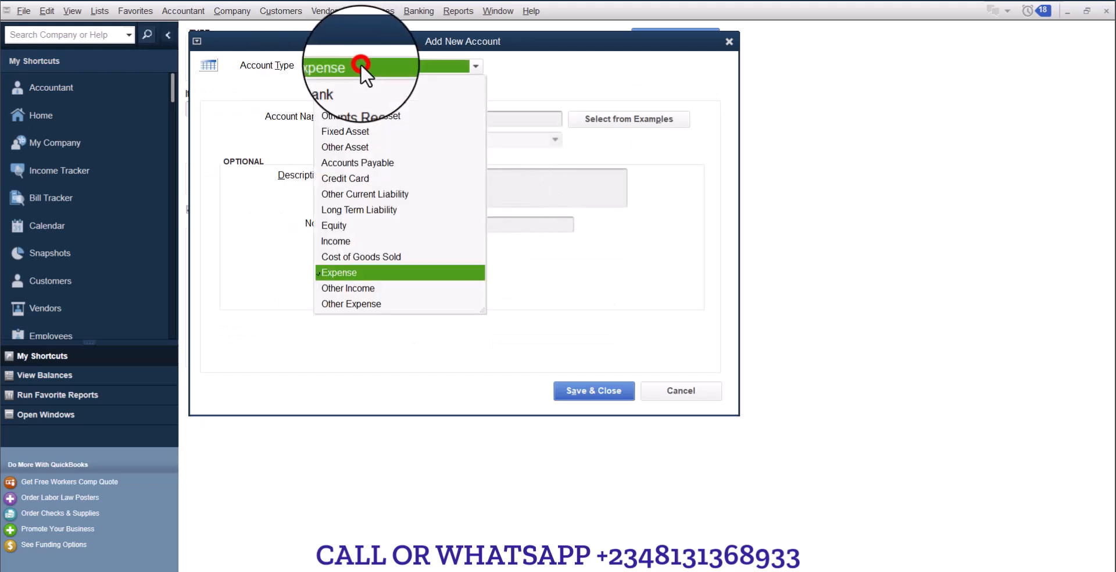
left_click(361, 196)
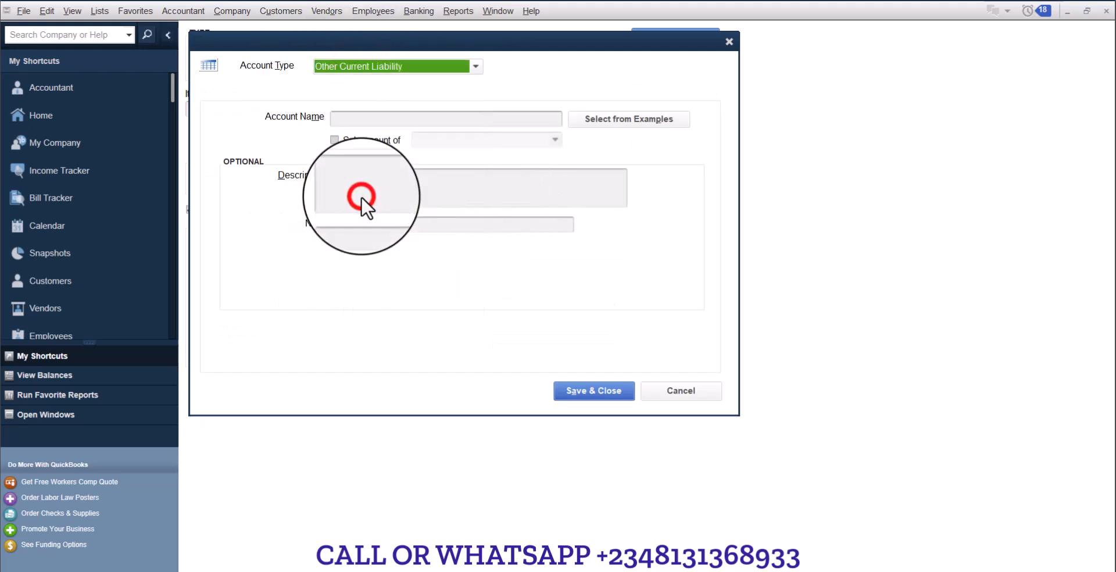
left_click(376, 65)
left_click(363, 118)
Name the new account Labour and save it as the service's expense account.
left_click(448, 118)
type("Labour")
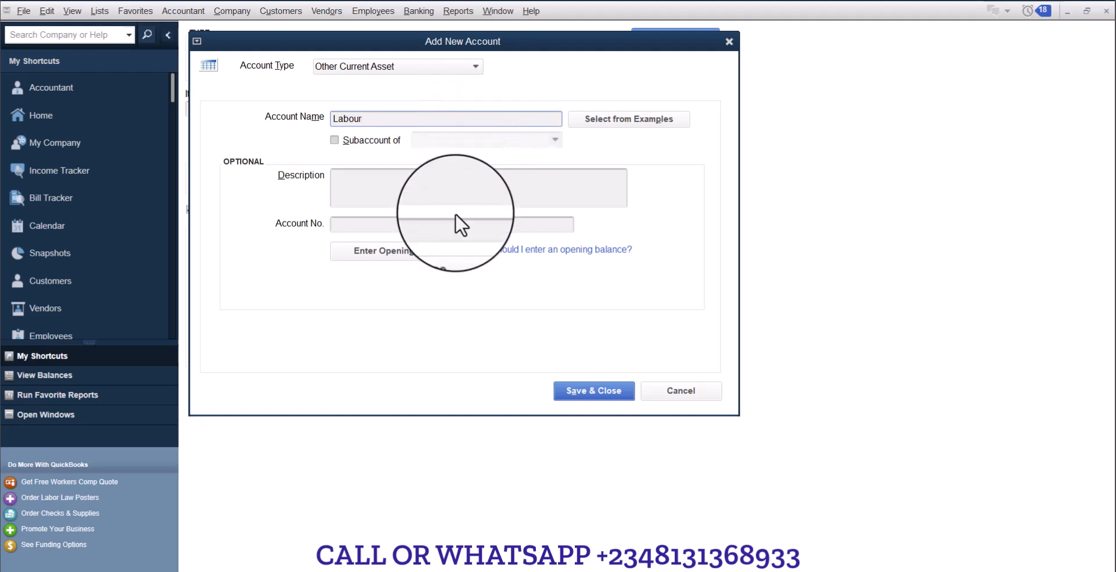
left_click(446, 186)
left_click(373, 118)
left_click_drag(373, 118, 315, 119)
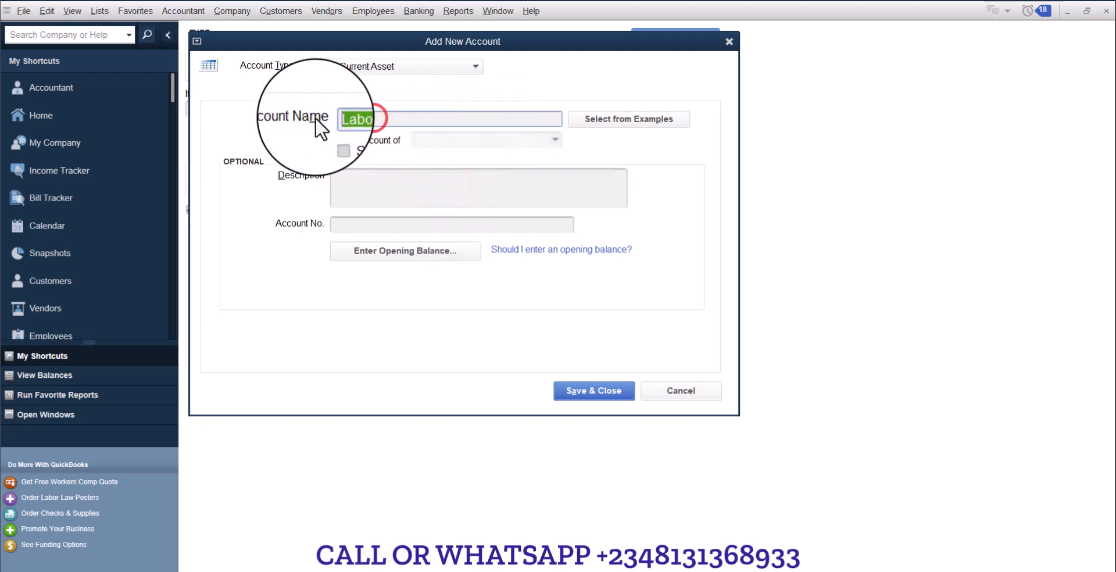
left_click(369, 120)
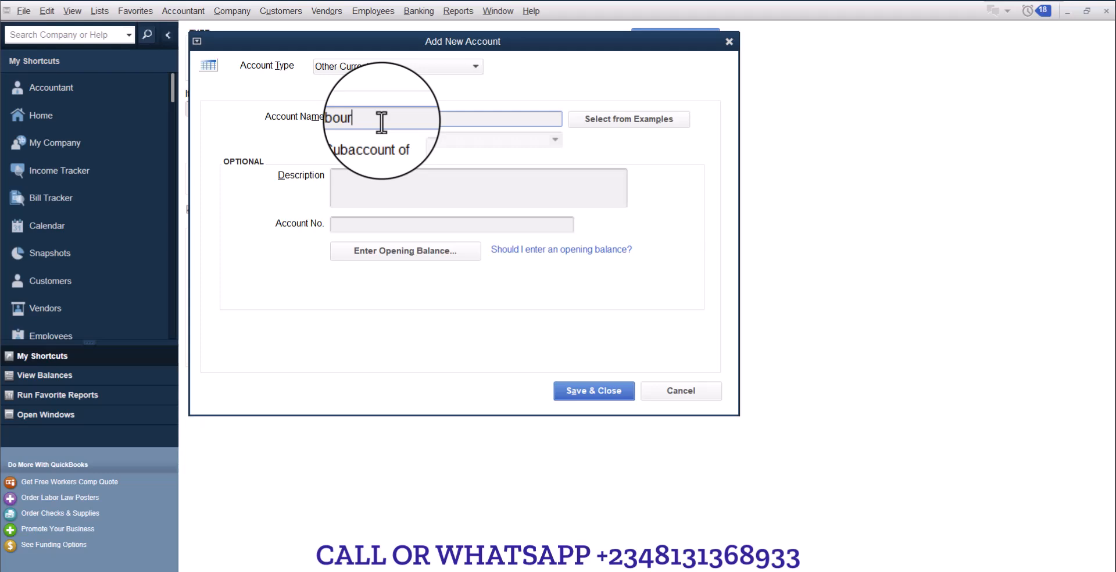
left_click(582, 392)
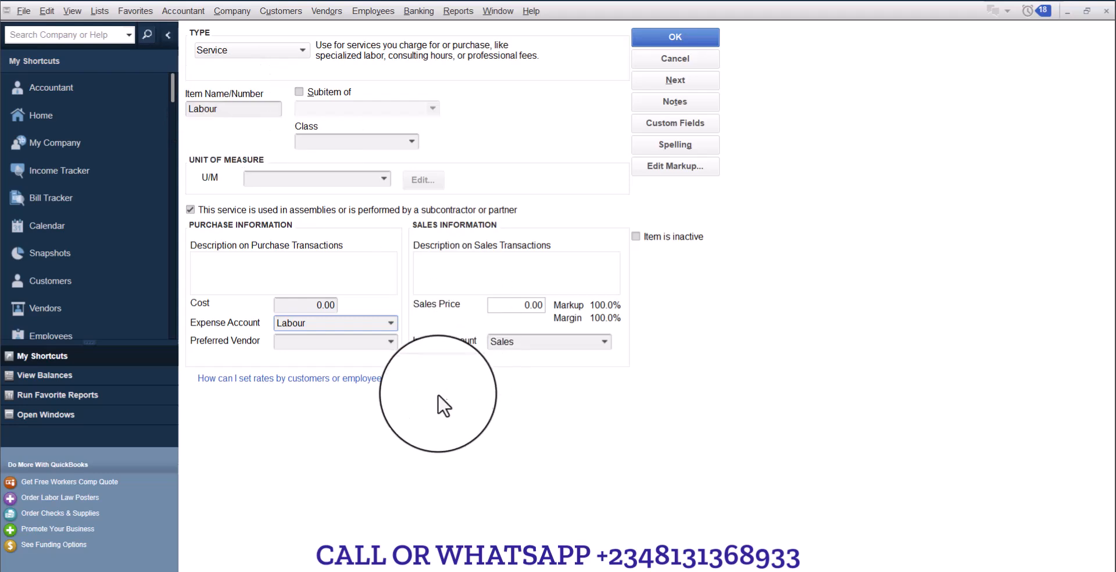
Choose the Labour current asset account as the item's expense account.
left_click(391, 319)
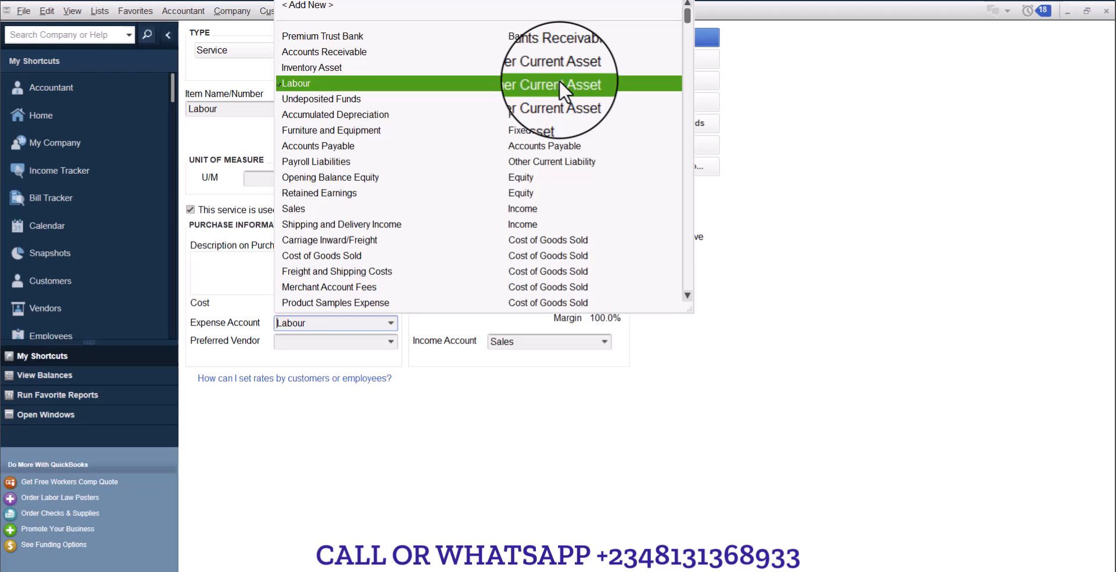
left_click(559, 83)
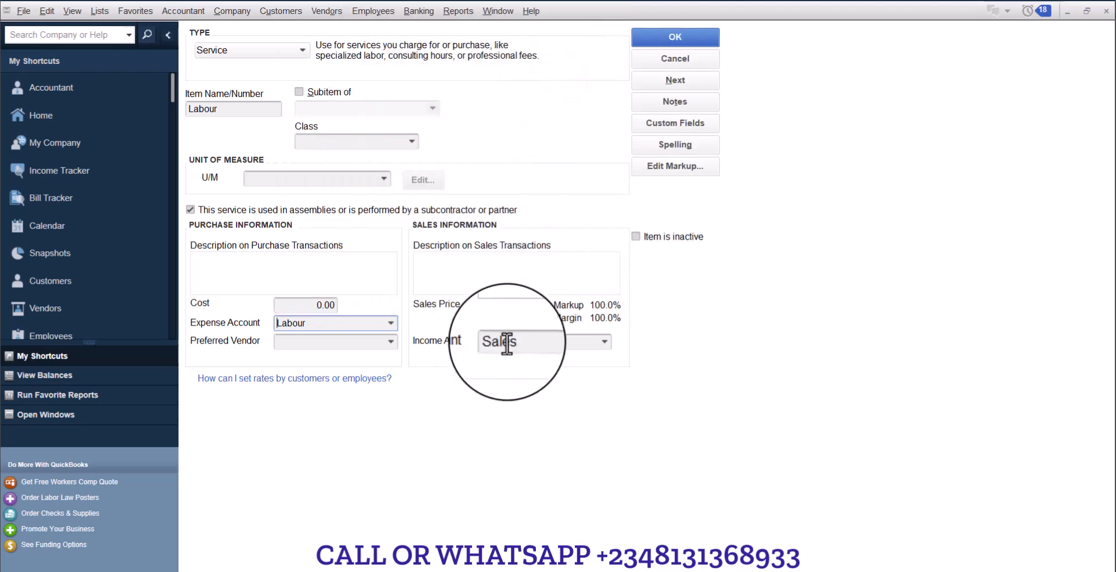
left_click(277, 275)
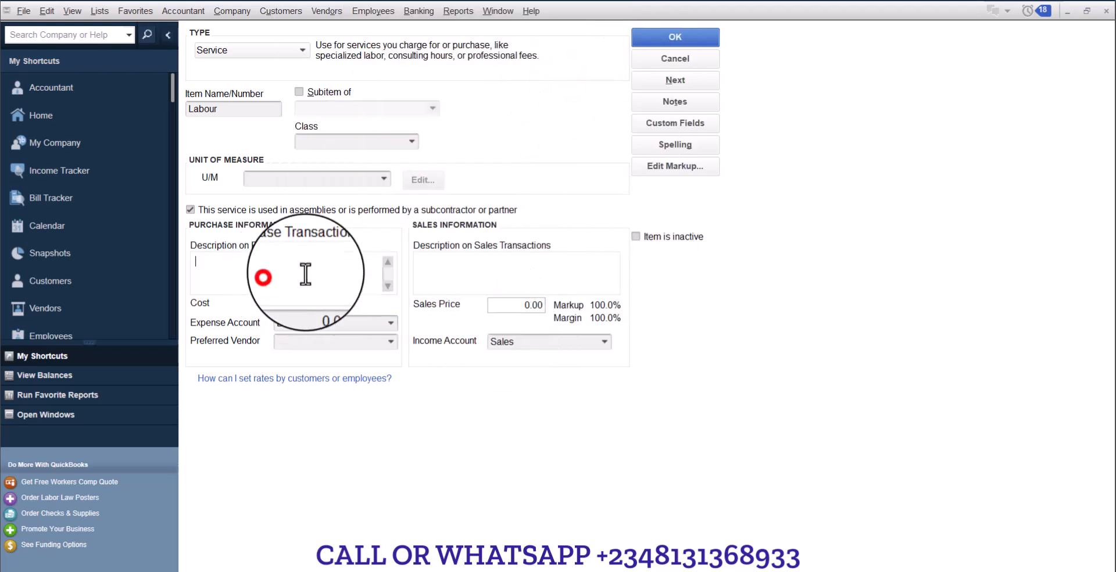
left_click(500, 280)
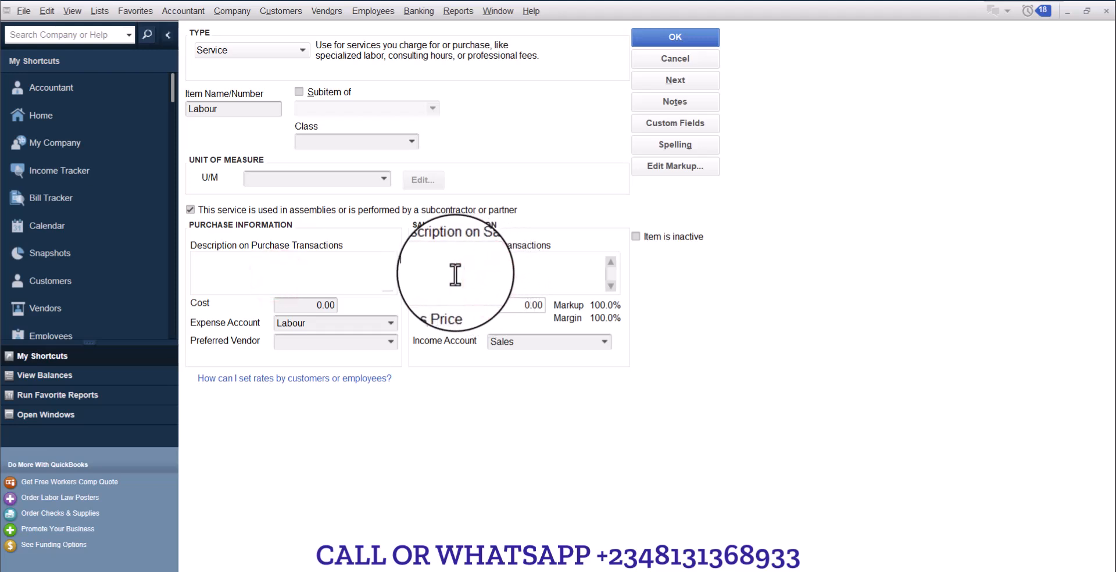
left_click(348, 269)
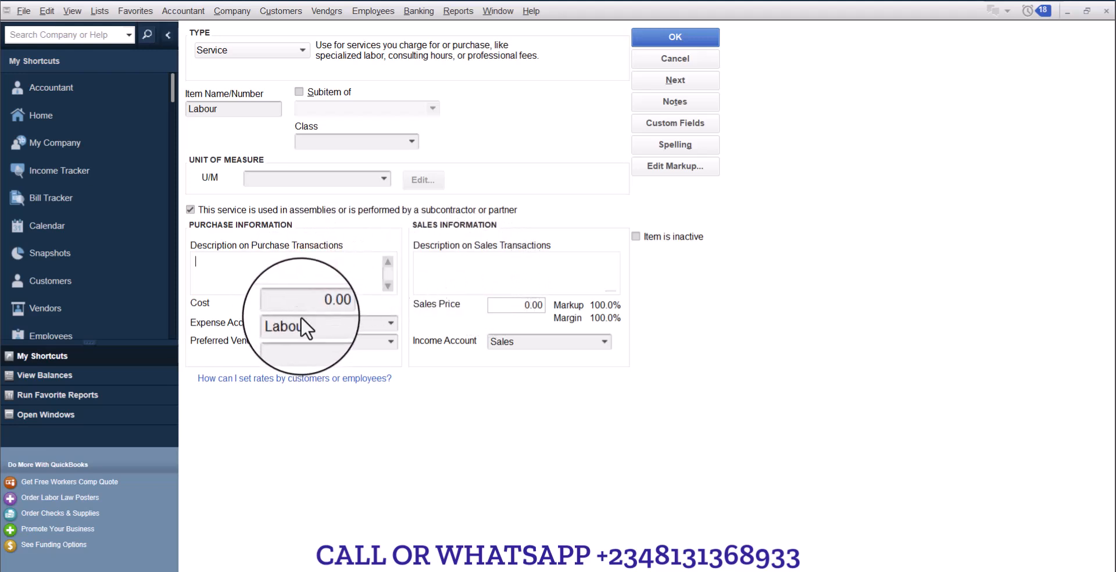
left_click(412, 141)
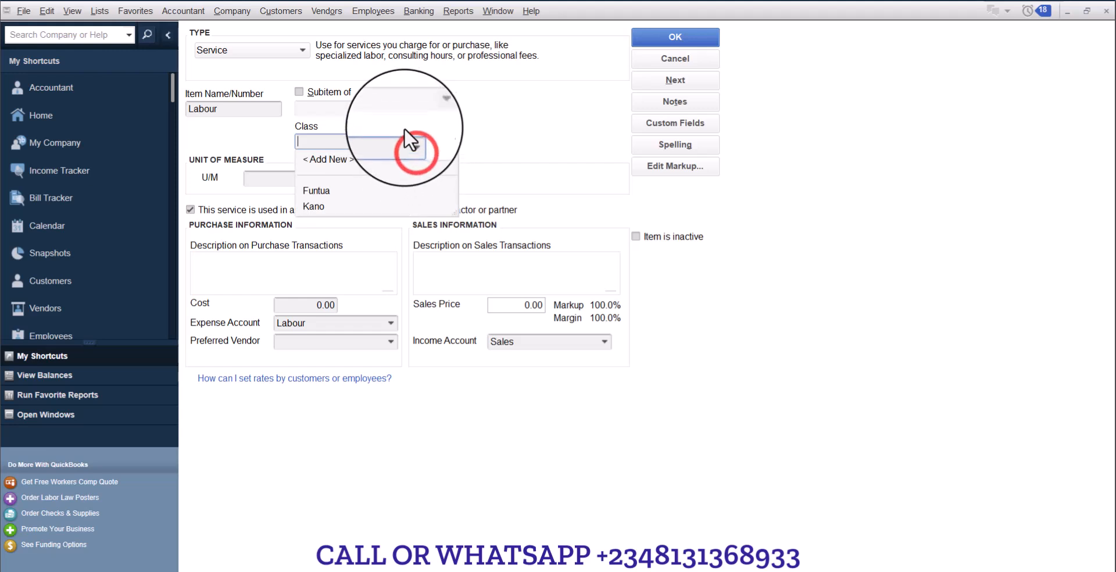
left_click(409, 117)
left_click(384, 178)
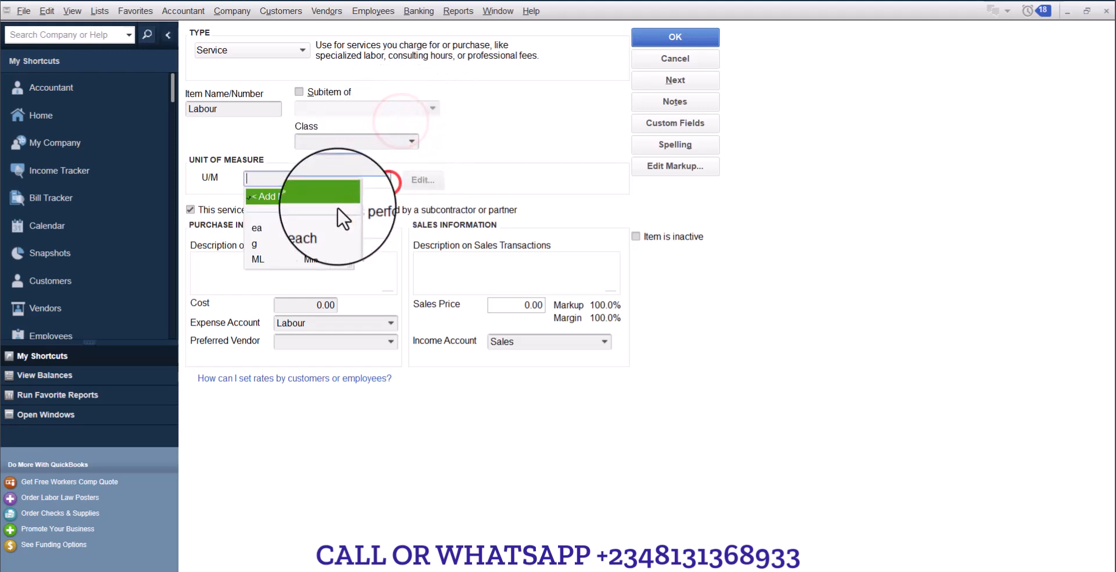
left_click(314, 198)
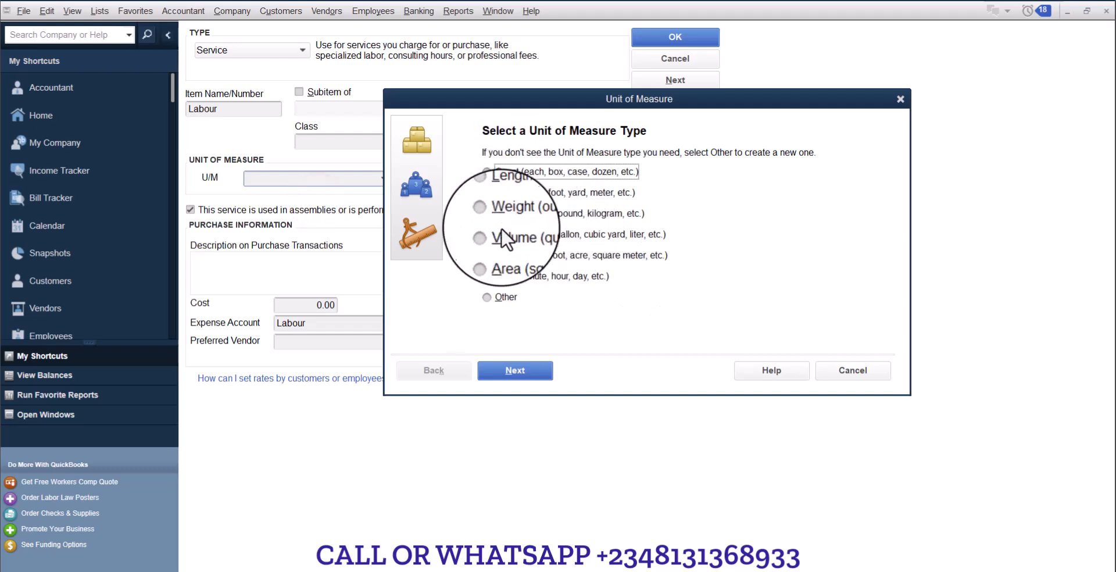
left_click(500, 276)
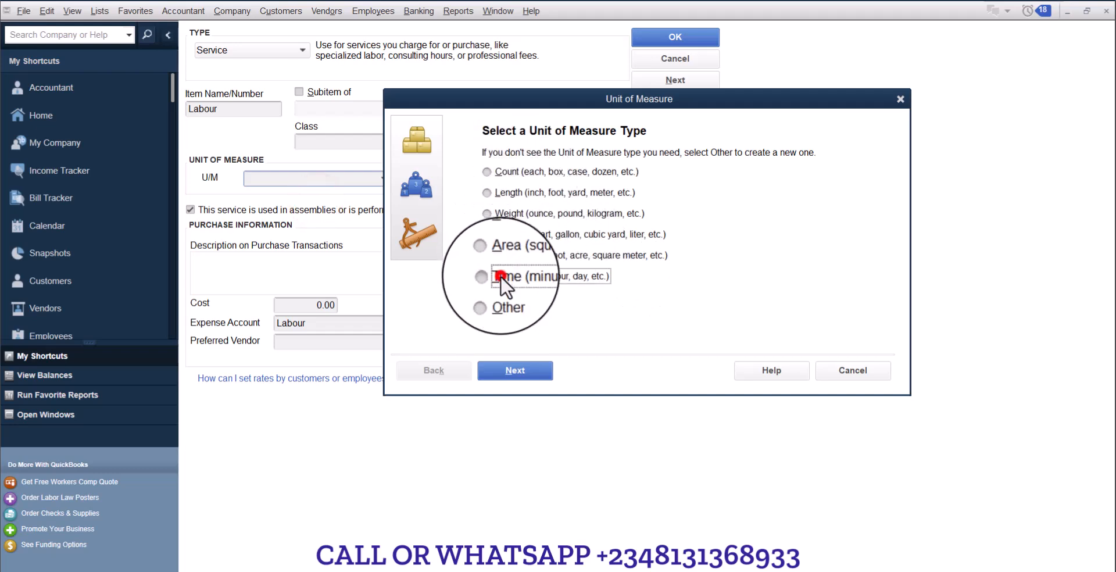
left_click(524, 377)
left_click(644, 252)
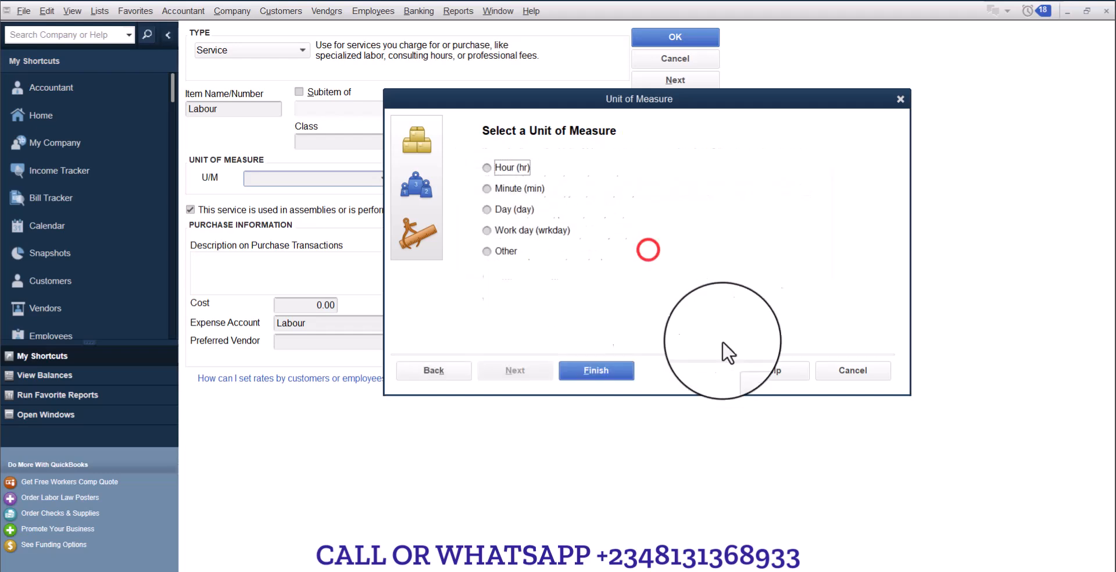
left_click(831, 370)
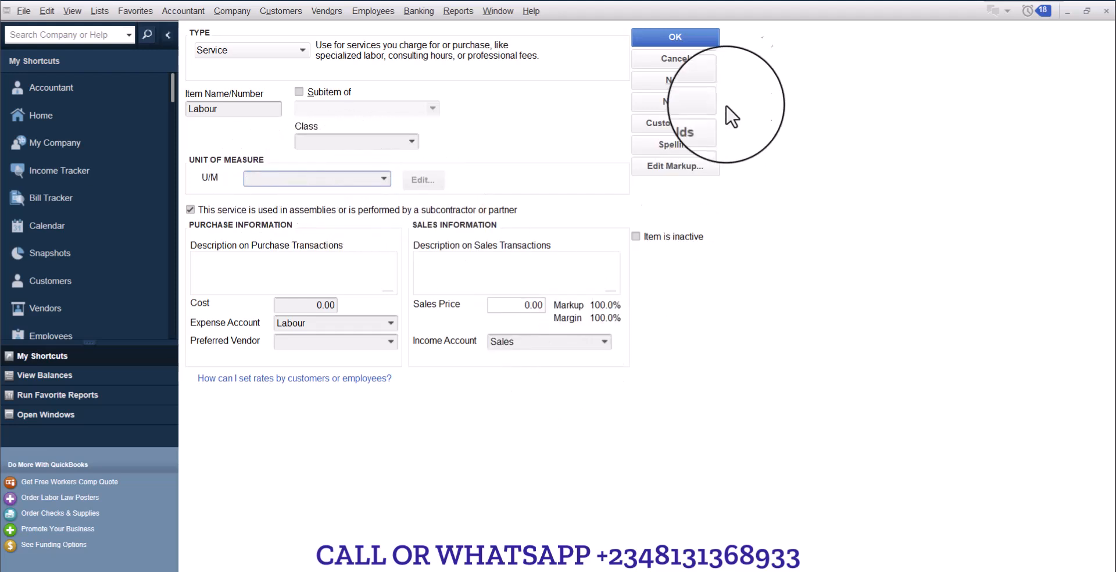
Save the Labour service item without a class and continue to a new item.
left_click(679, 80)
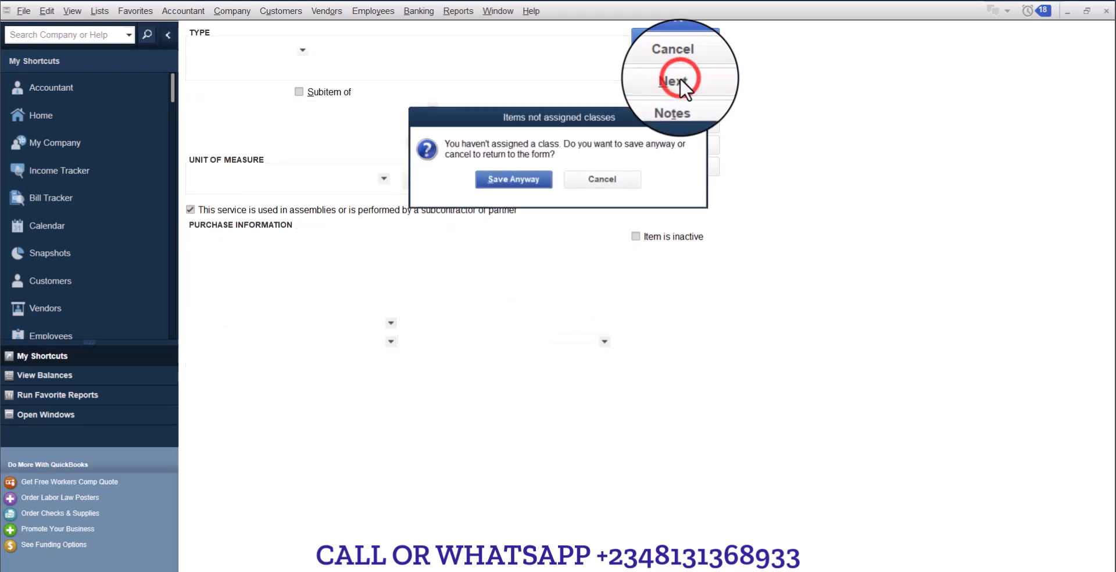
left_click(491, 178)
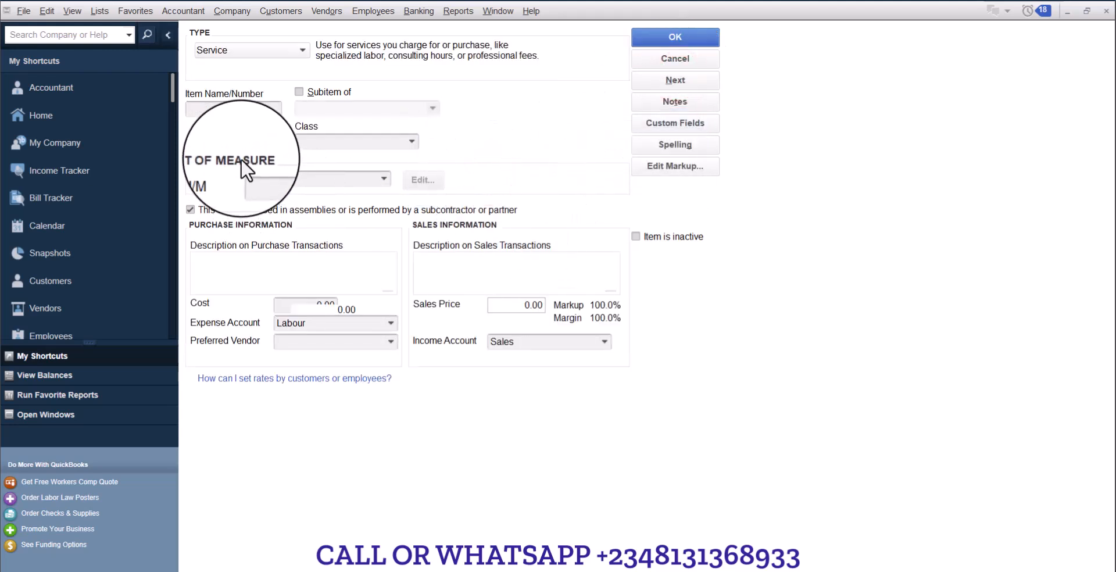
Set the new item's type to Other Charge, name it Utilities, and mark it as used in assemblies or a reimbursable charge.
left_click(302, 52)
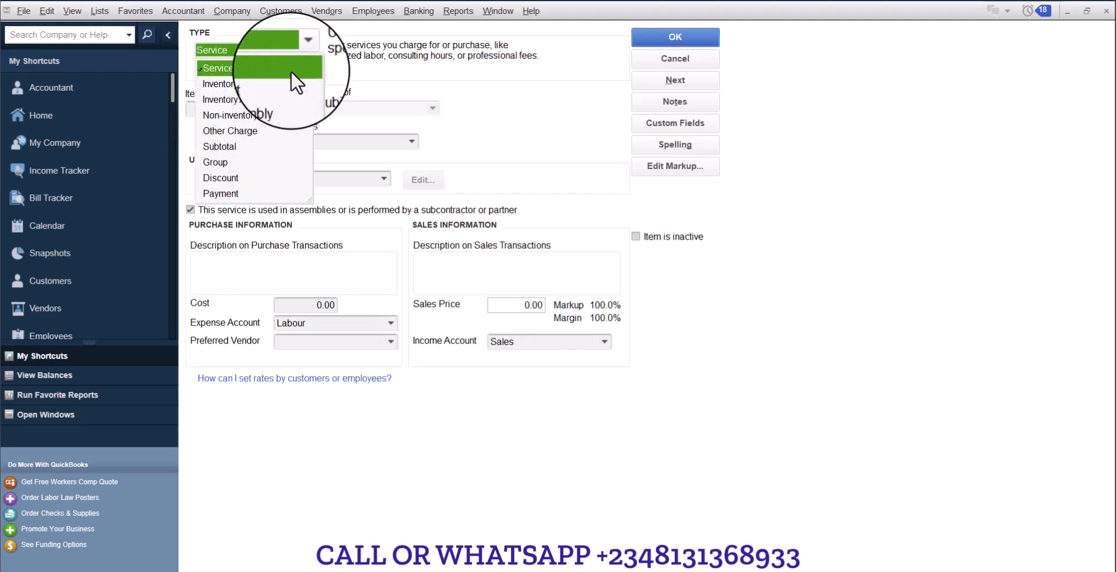
left_click(240, 131)
left_click(249, 112)
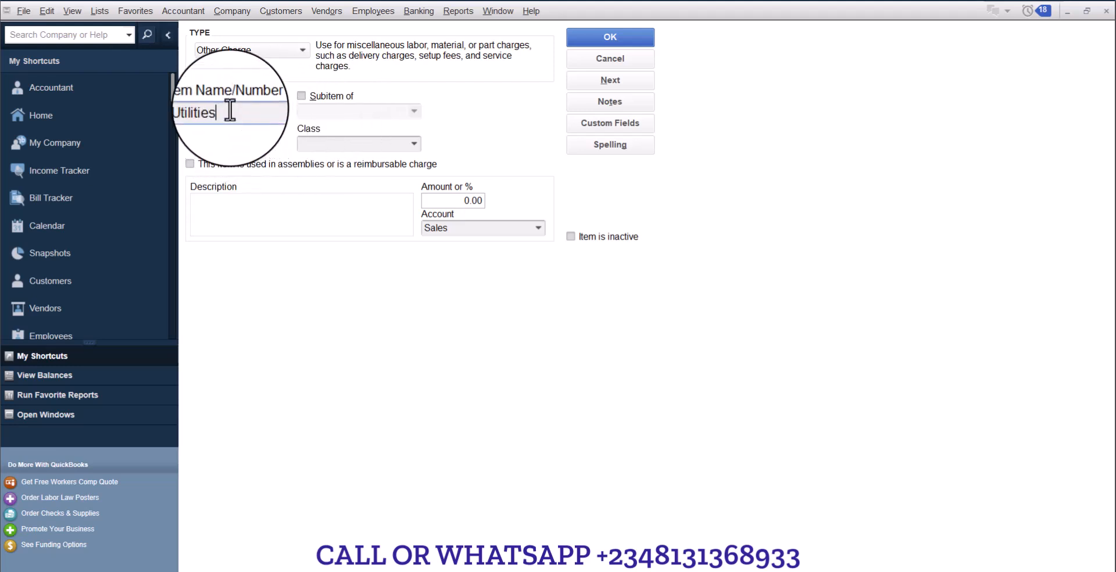
left_click(191, 165)
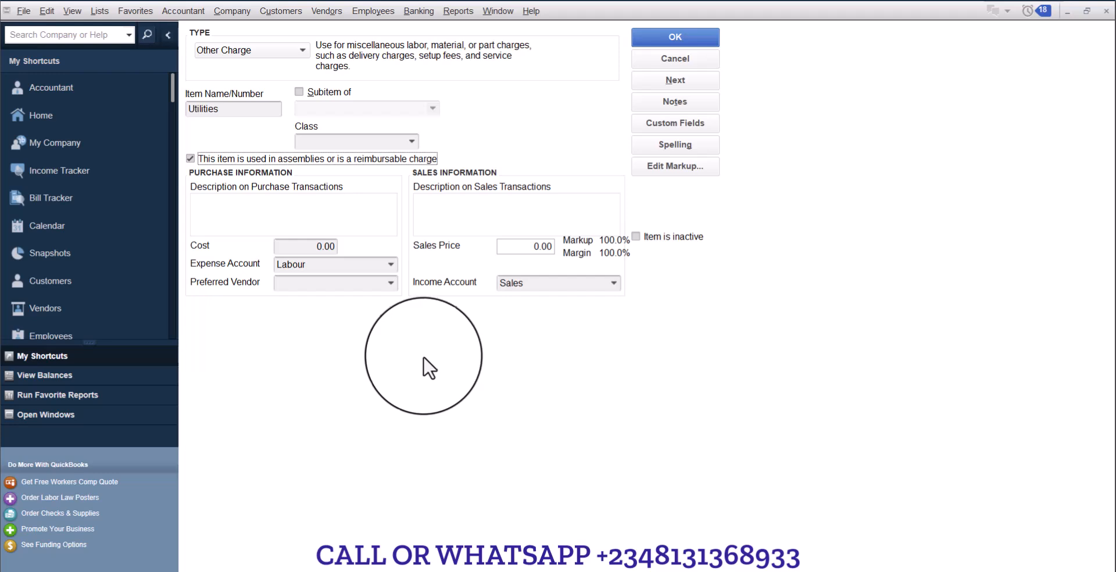
Add an Other Current Asset account named WIP - Utilities through the item's expense account and save it.
left_click(391, 262)
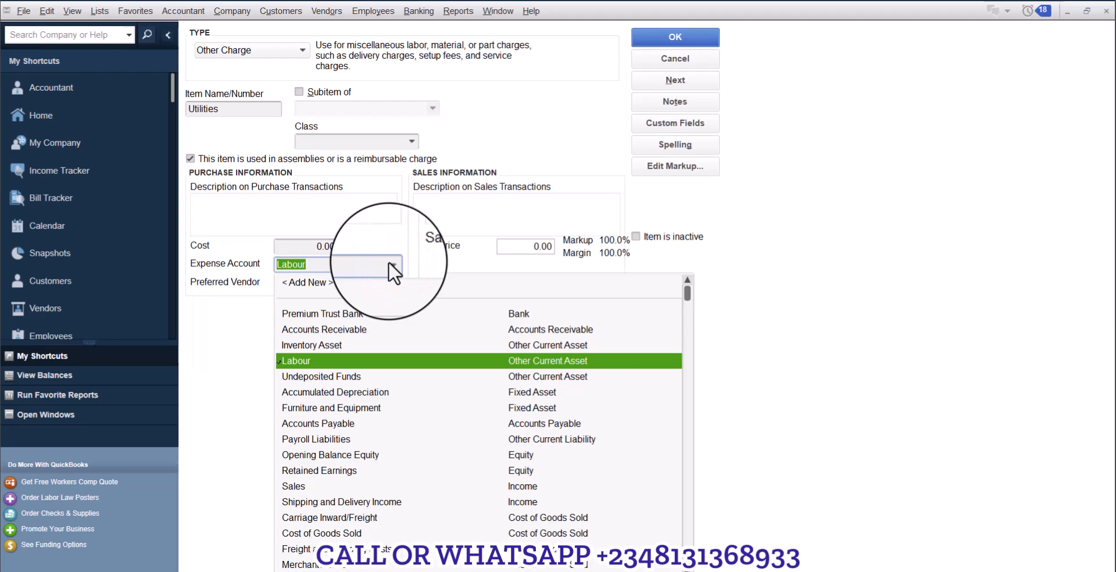
left_click(321, 284)
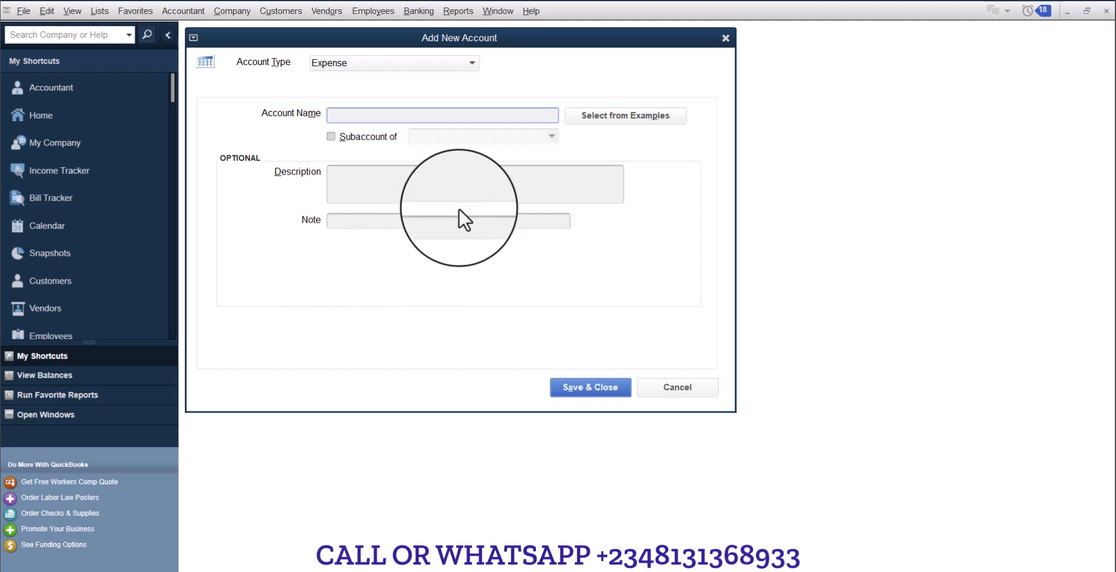
left_click(447, 63)
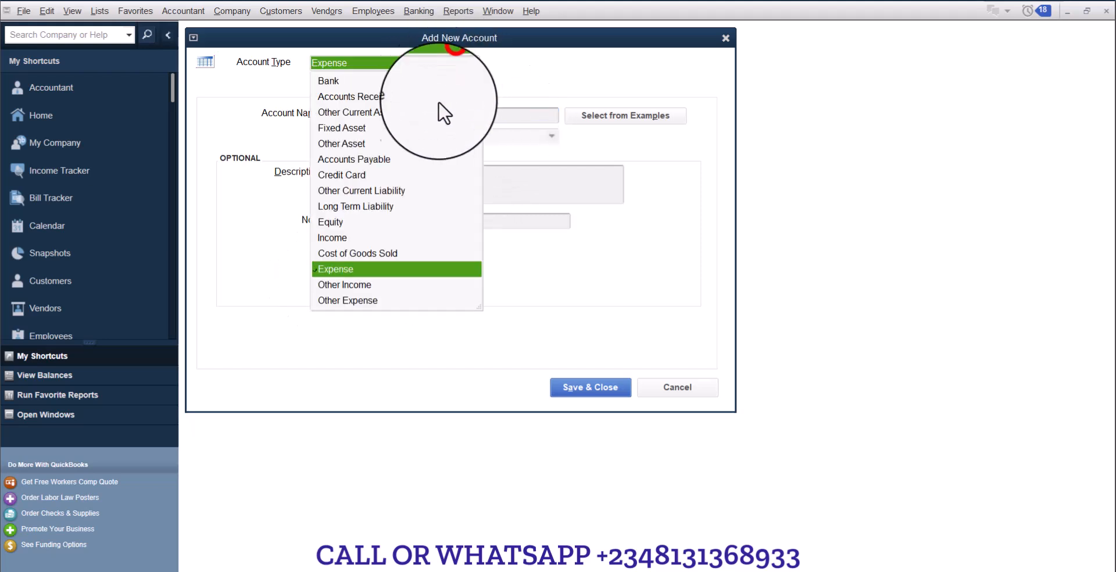
left_click(362, 114)
left_click(376, 116)
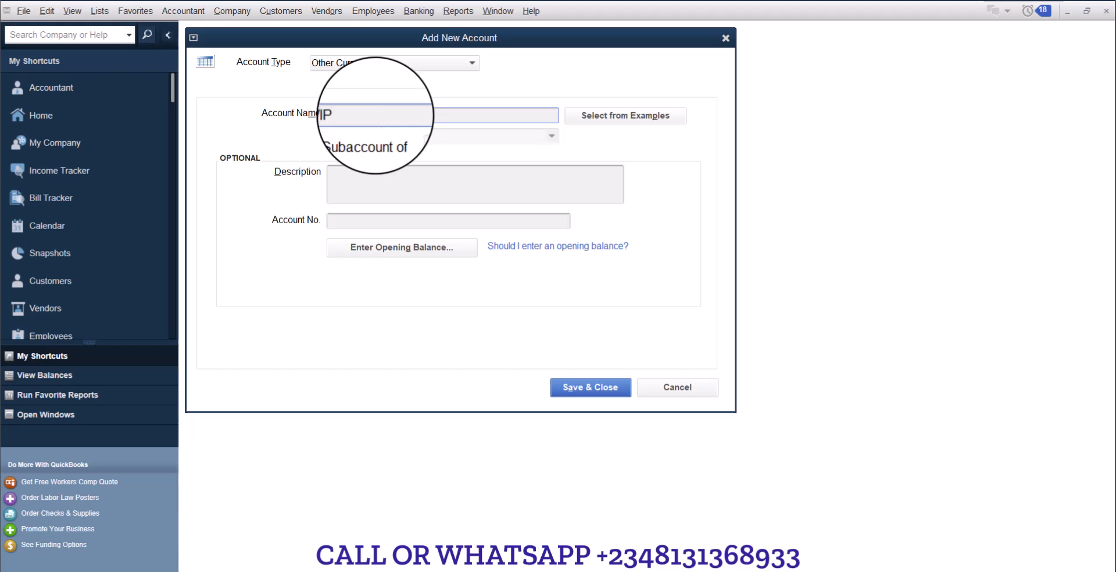
type("- ")
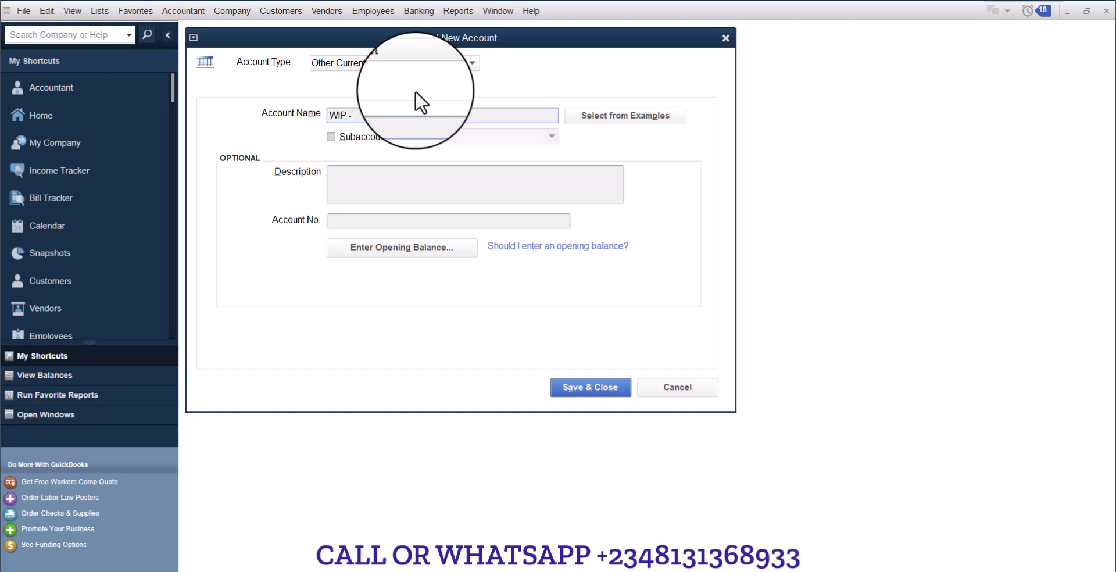
type("Utilities")
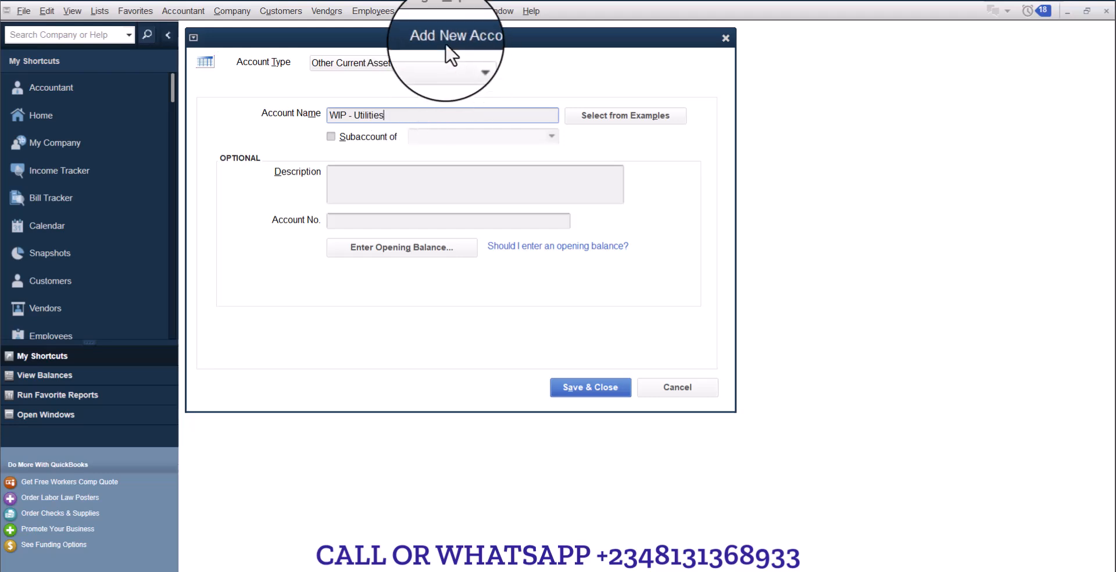
left_click(571, 384)
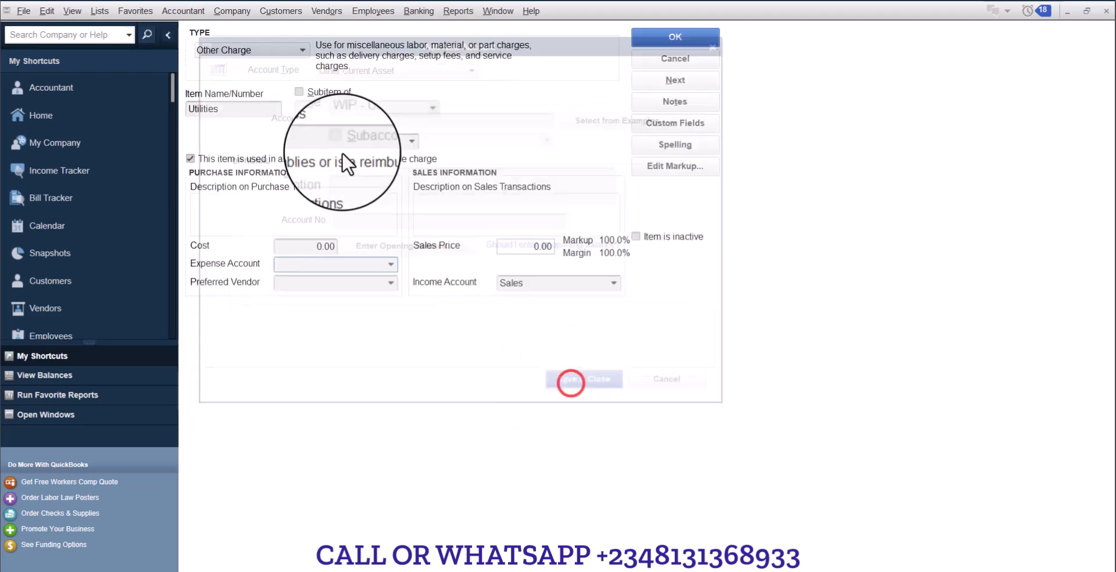
Open the Labour service item from the item list to check its account settings.
left_click(100, 10)
left_click(107, 47)
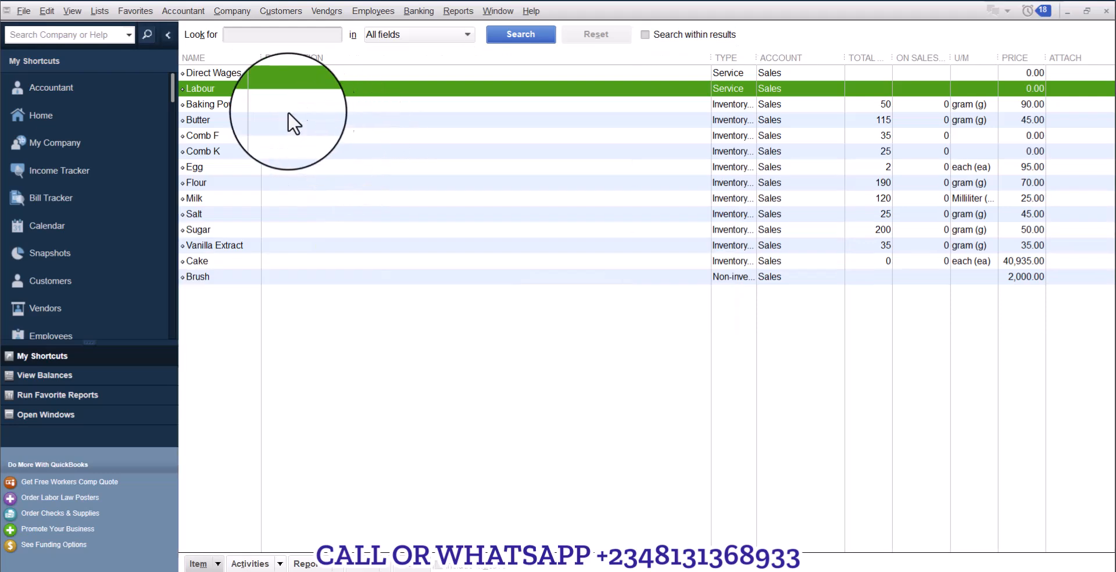
right_click(281, 88)
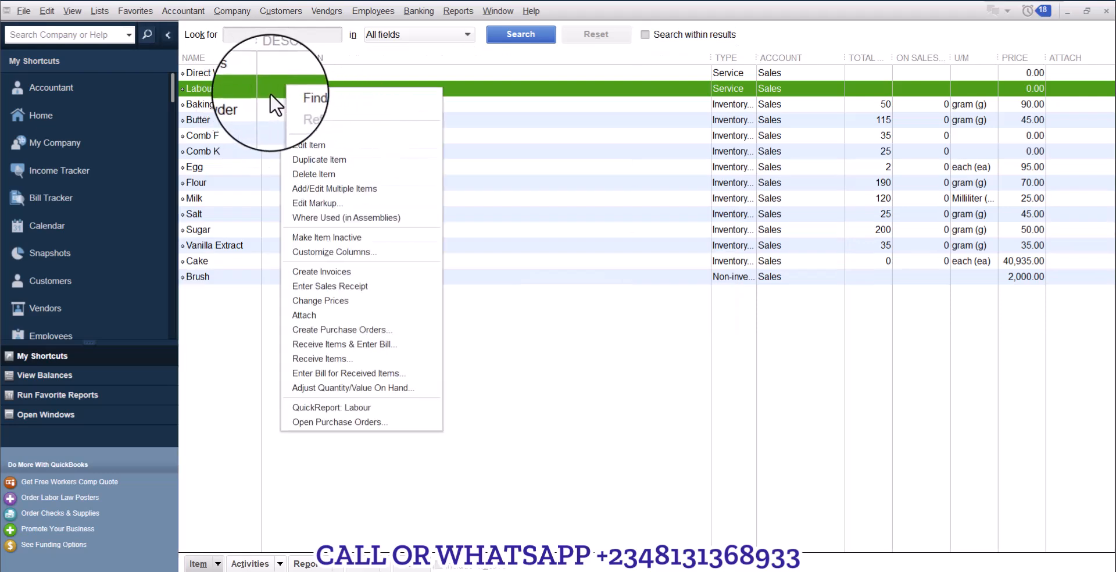
left_click(311, 145)
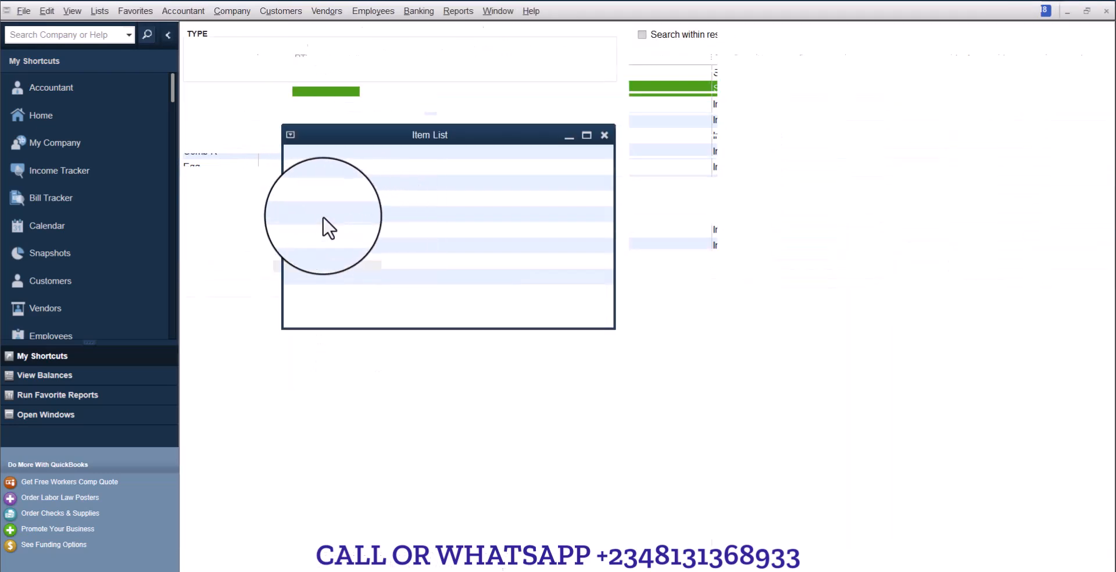
left_click(559, 168)
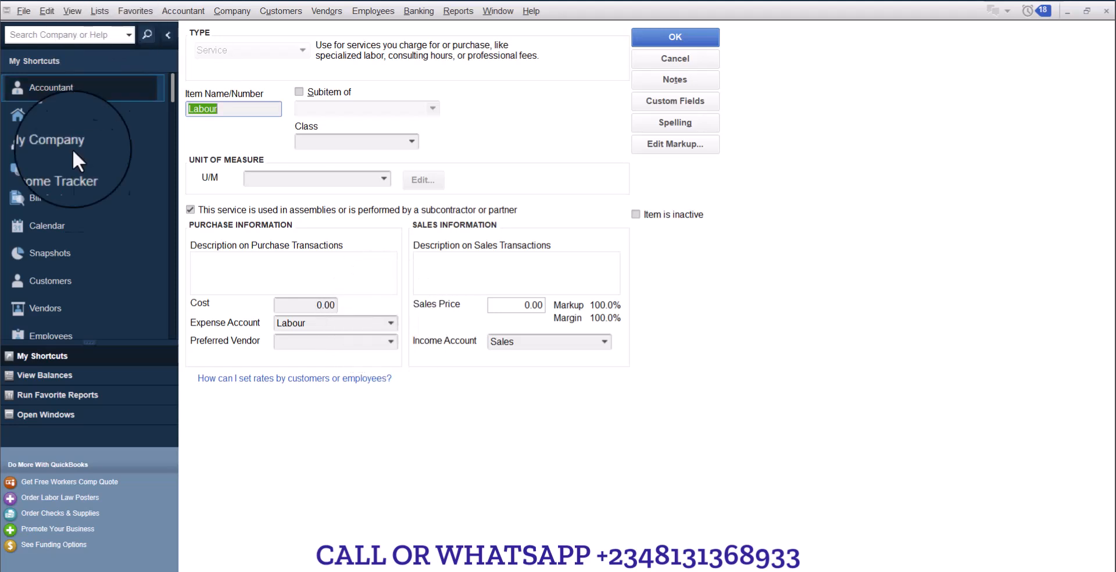
Rename the Labour account in the chart of accounts as WIP - Labour and save it.
left_click(69, 415)
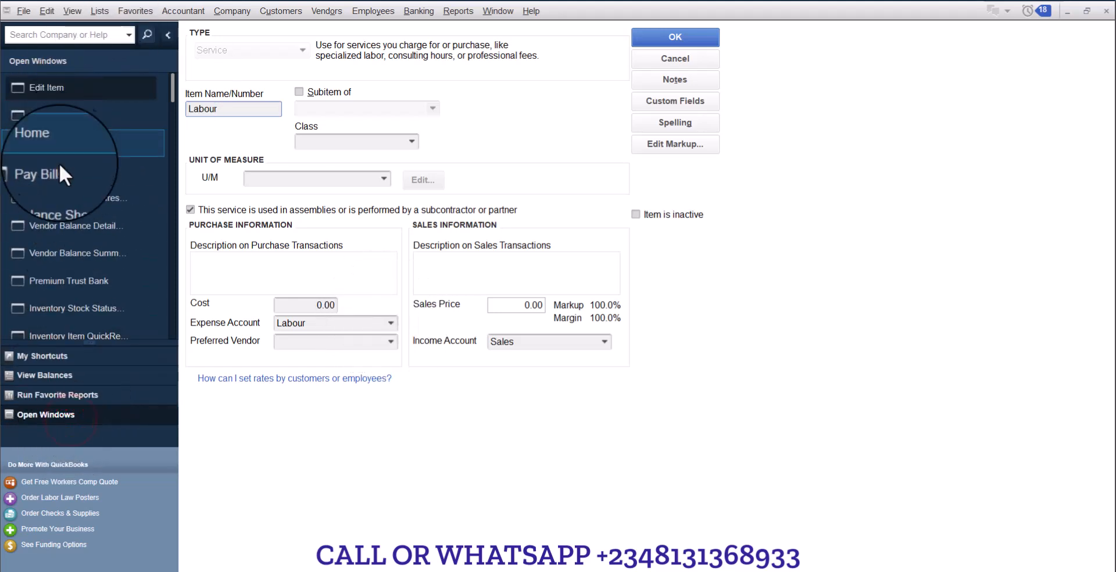
left_click(92, 10)
left_click(97, 27)
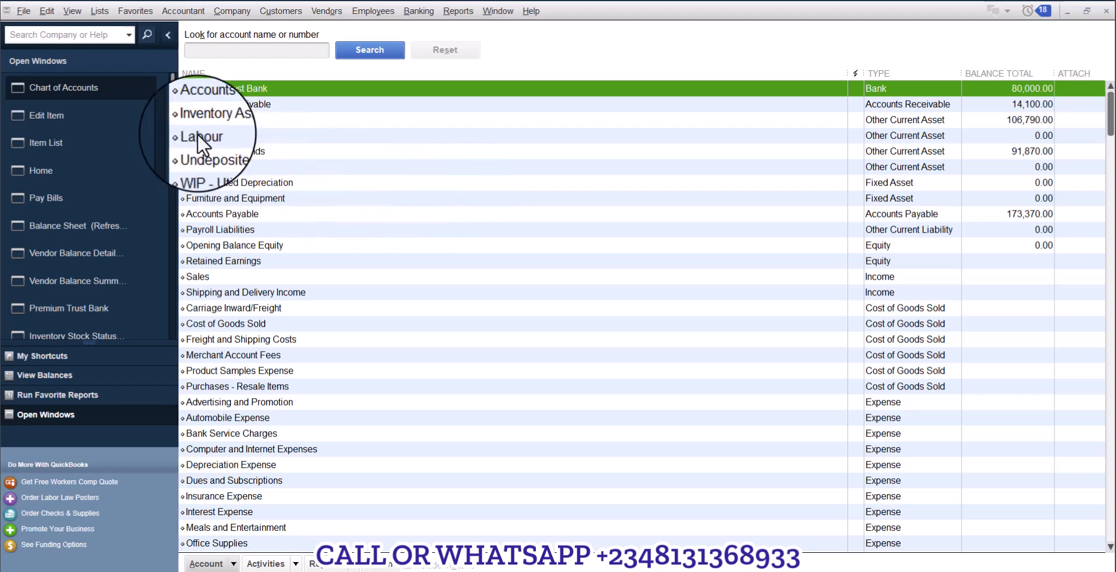
right_click(207, 135)
left_click(233, 194)
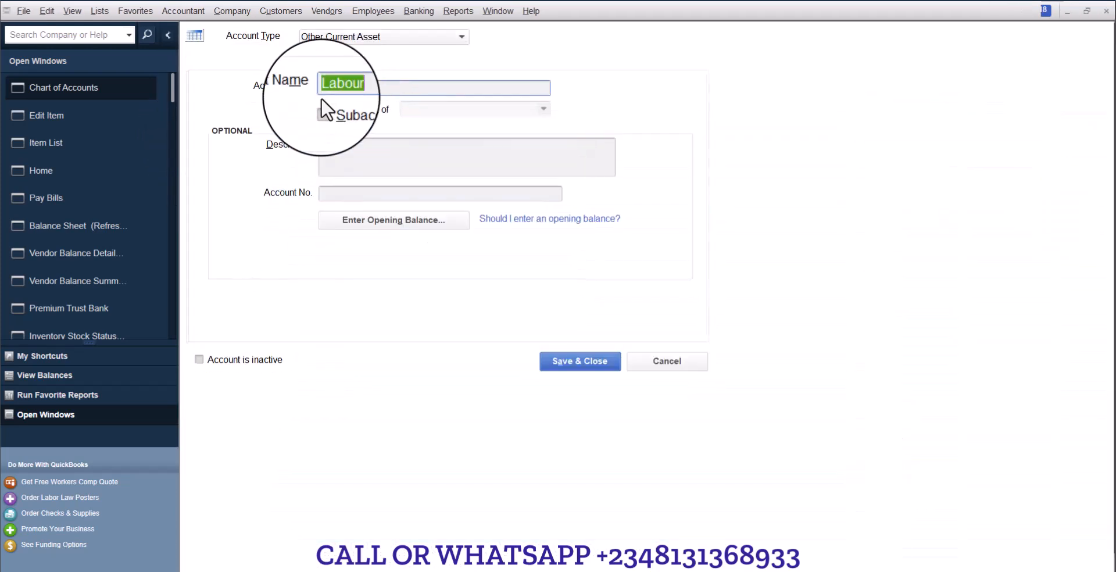
left_click(323, 88)
type("WIP -")
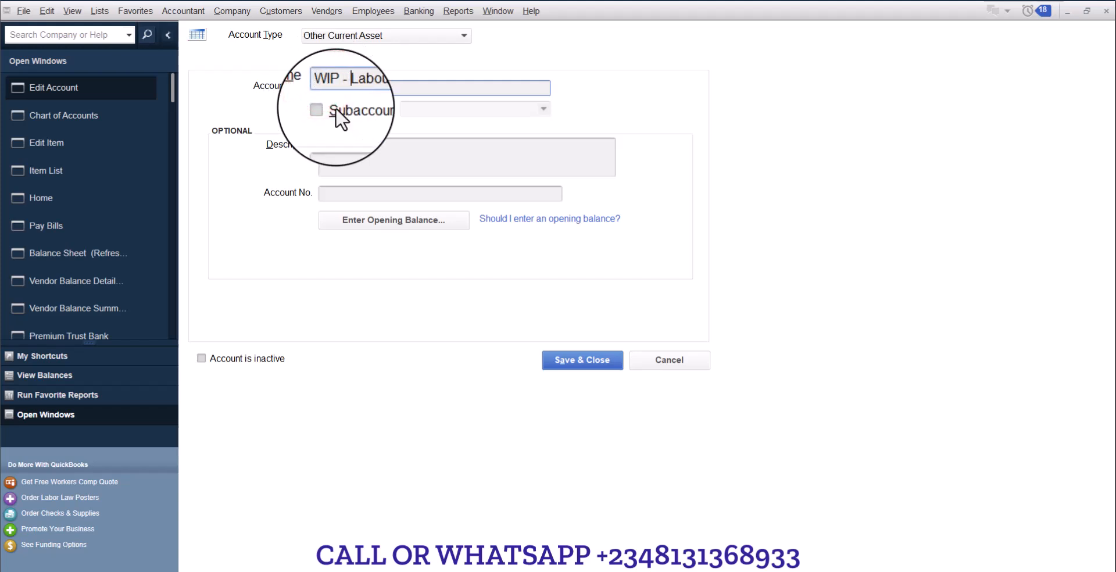
left_click(587, 361)
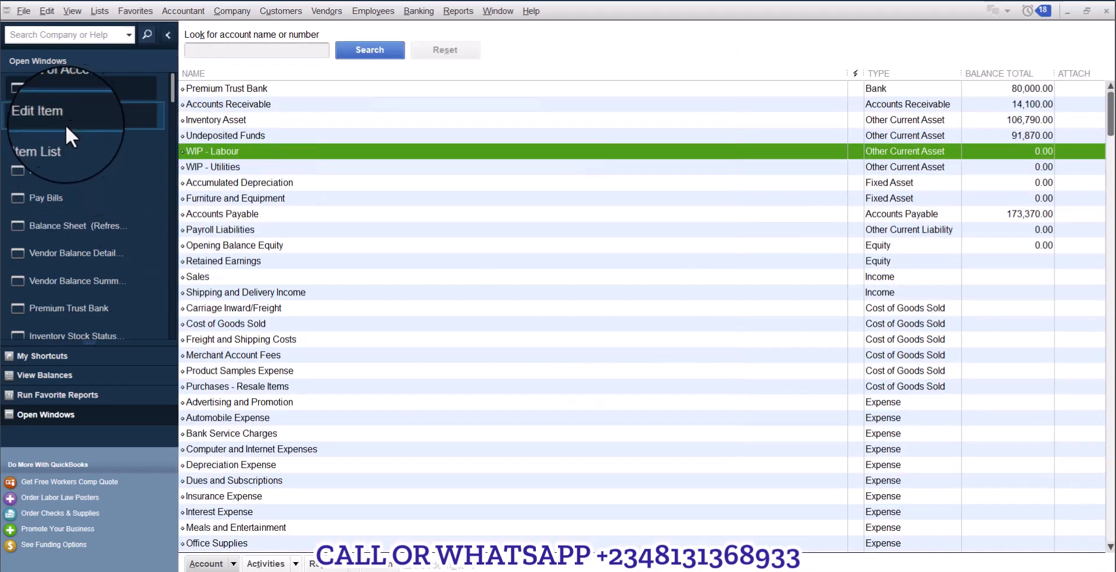
Return to the item list and start an Other Charge item named Utilities, marked as used in assemblies or a reimbursable charge.
left_click(62, 141)
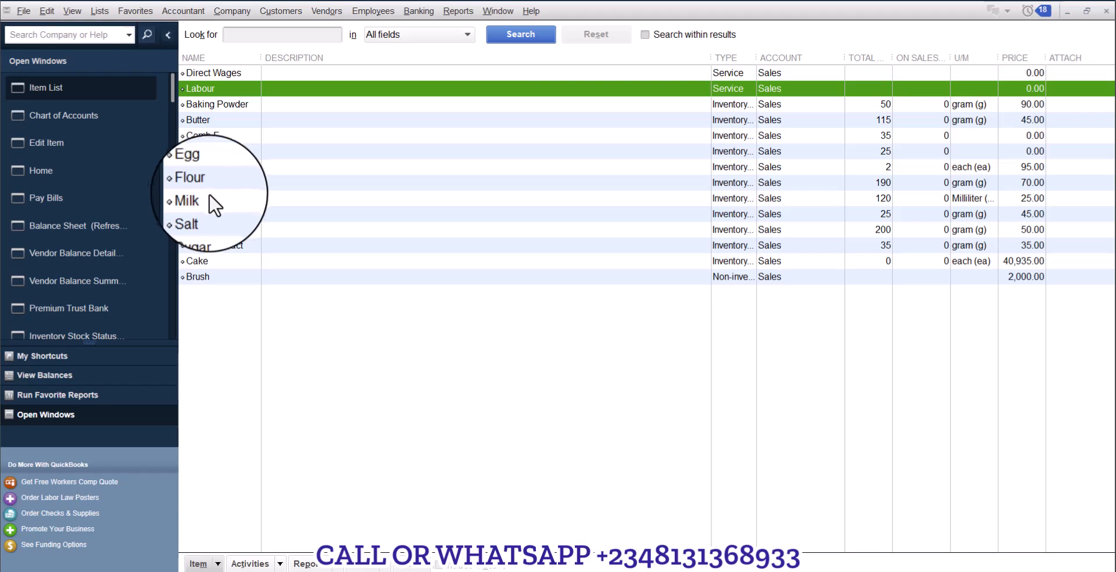
double_click(245, 106)
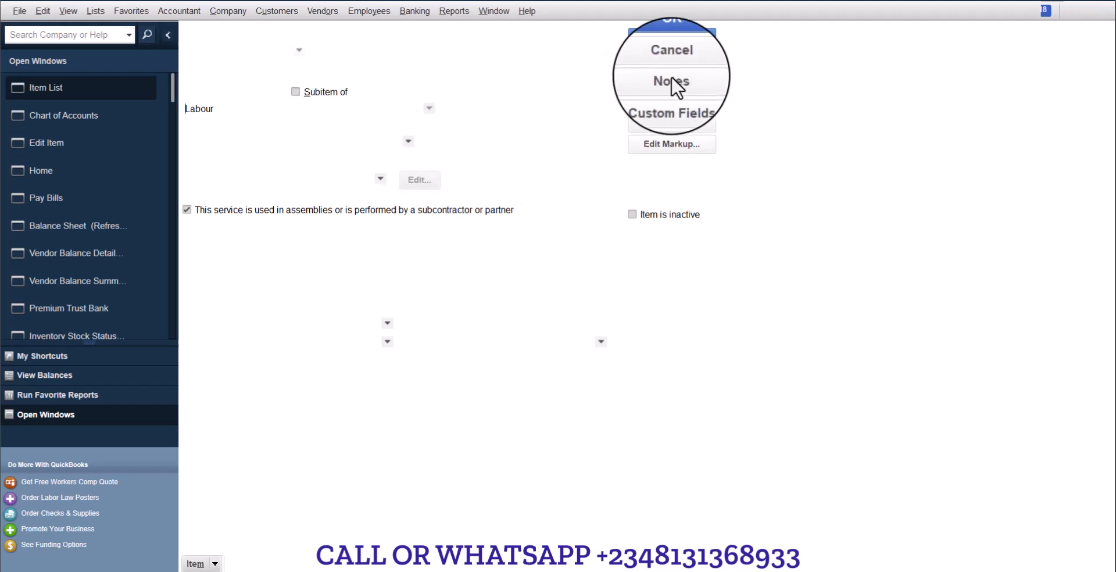
key("ctrl+n")
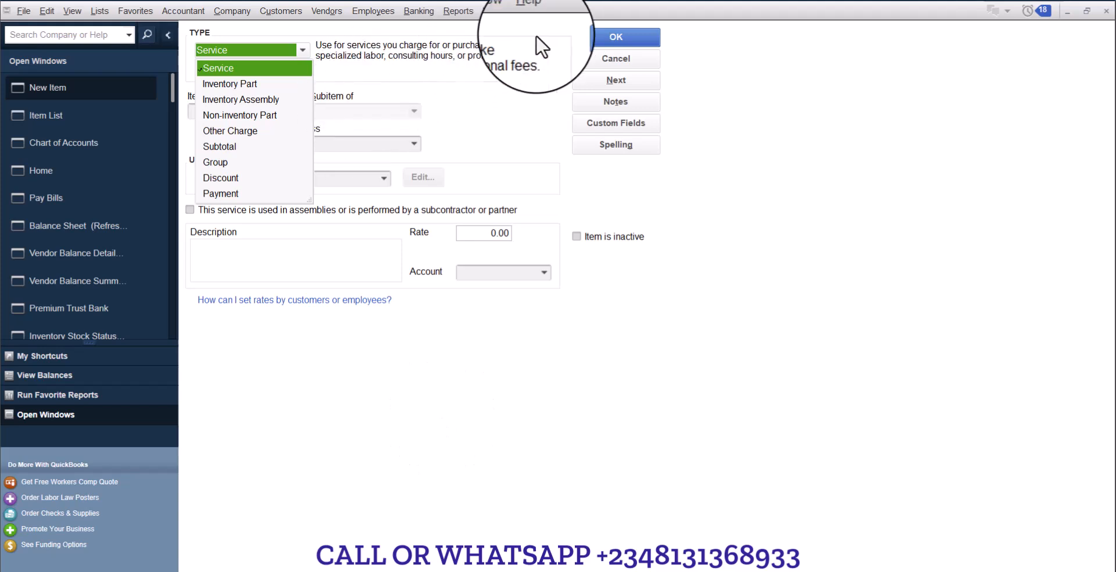
left_click(234, 132)
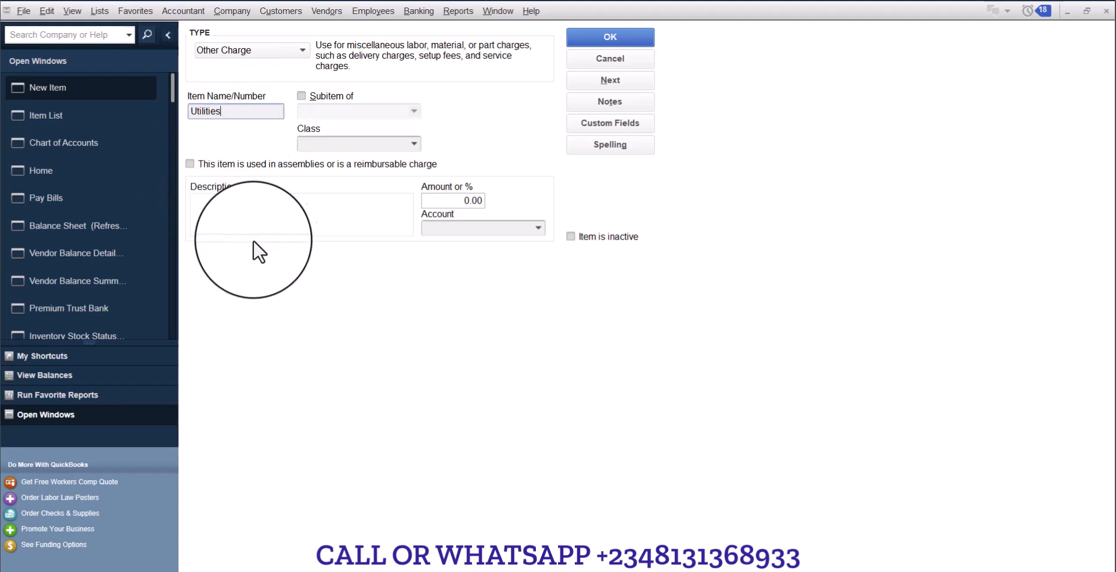
left_click(188, 164)
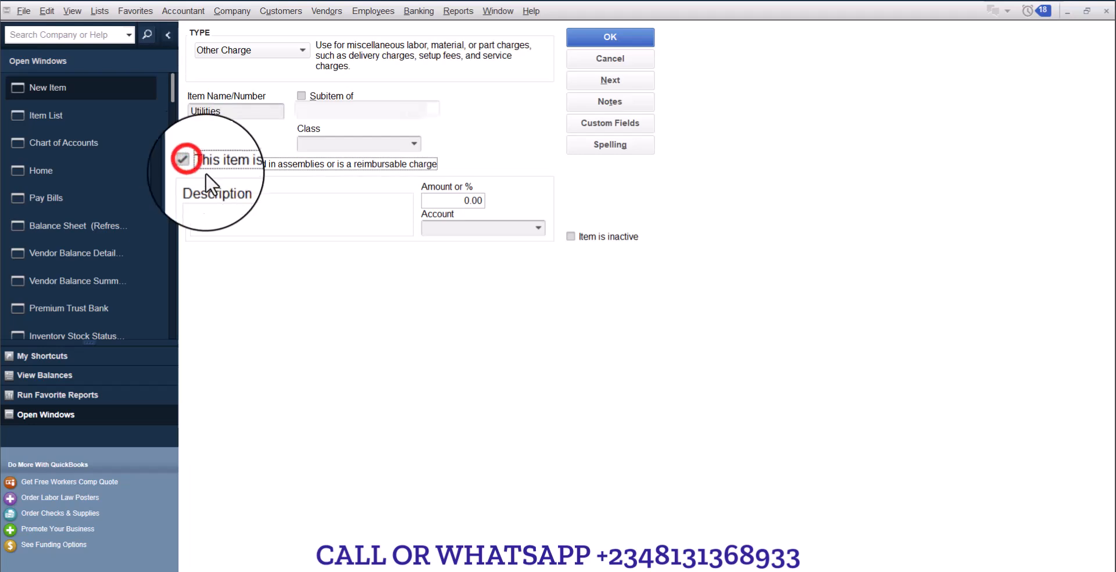
Choose WIP - Utilities as the expense account of the Utilities item.
left_click(390, 264)
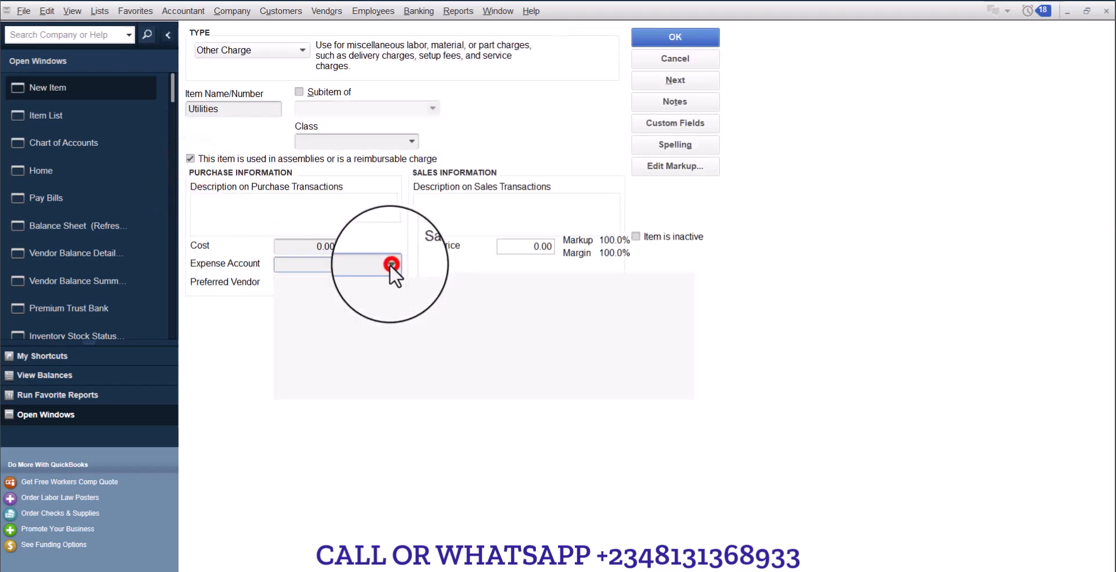
scroll(521, 378, "up", 6)
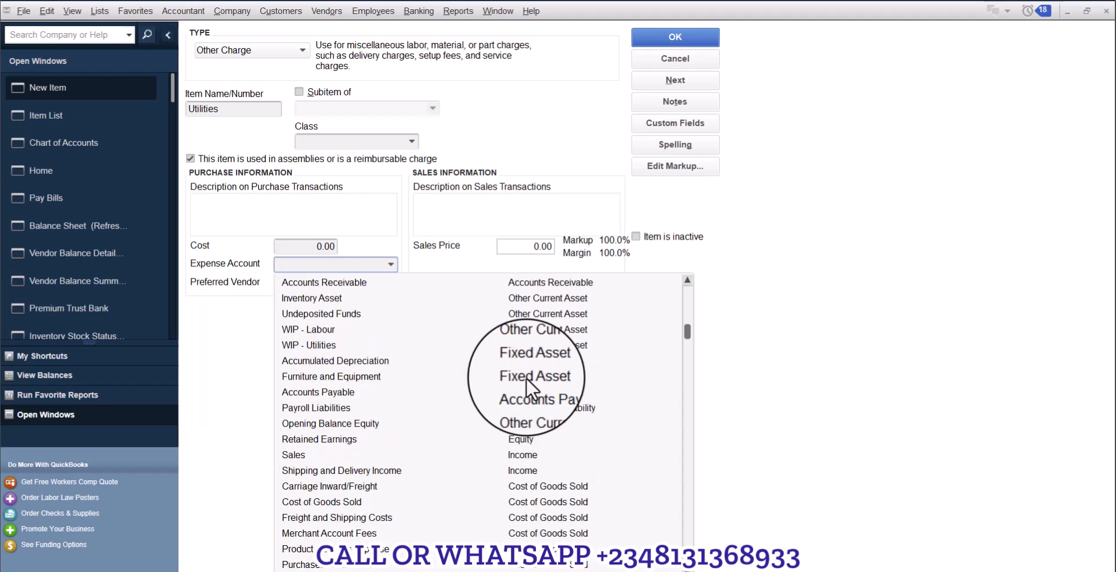
left_click(307, 343)
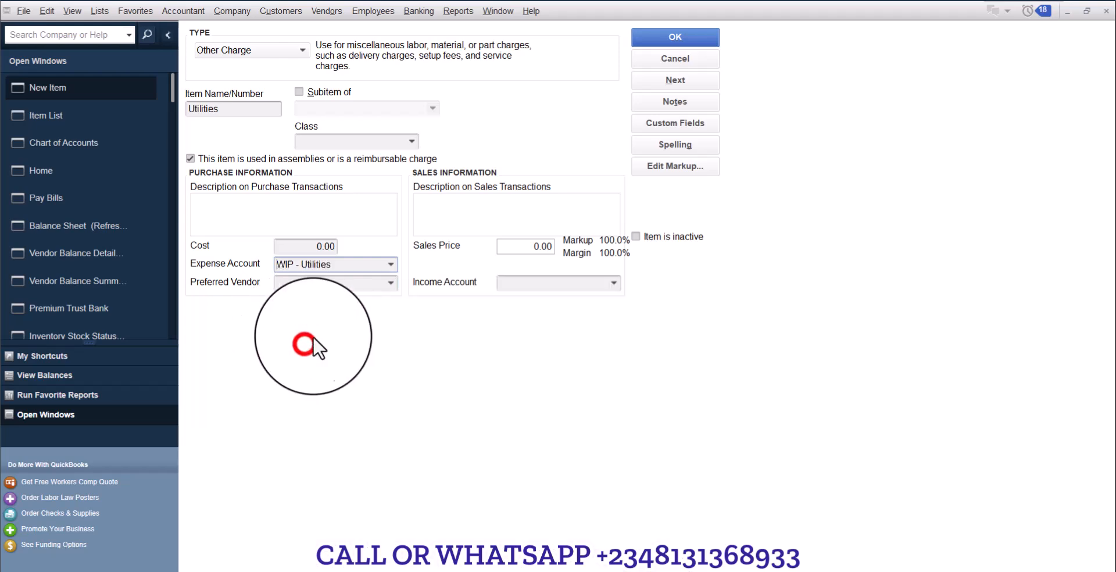
Set the Utilities item's income account to Sales and save it without a class, continuing to another new item.
left_click(618, 285)
left_click(547, 301)
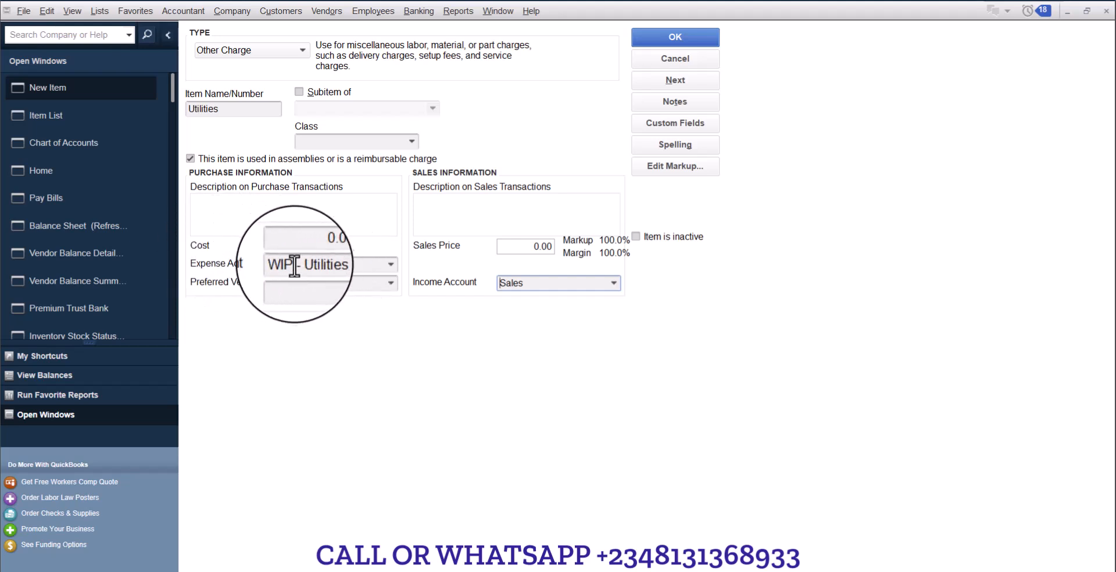
left_click(250, 208)
left_click(461, 212)
left_click(283, 204)
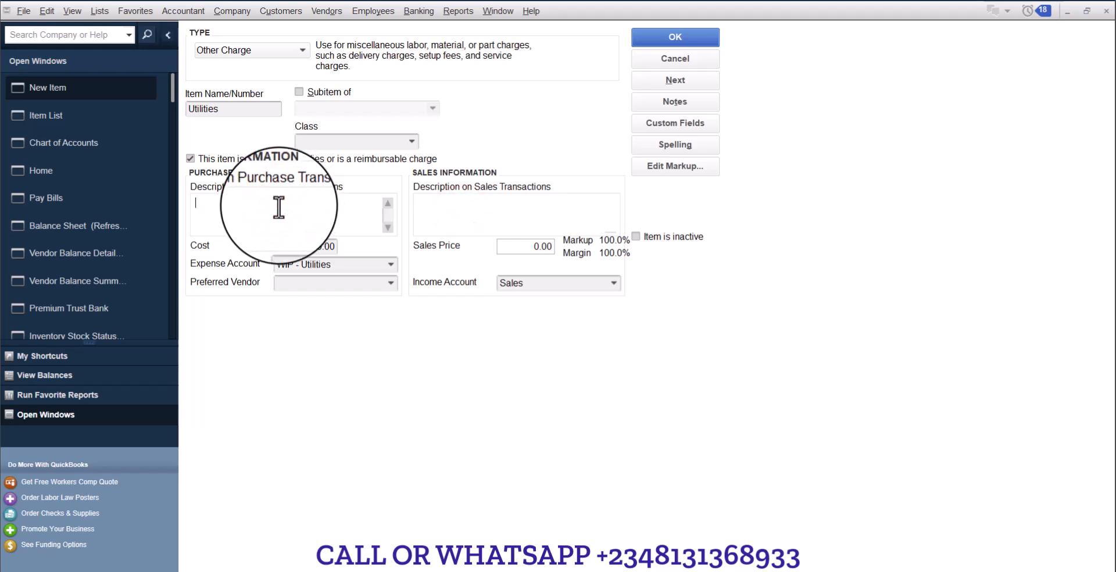
left_click(435, 211)
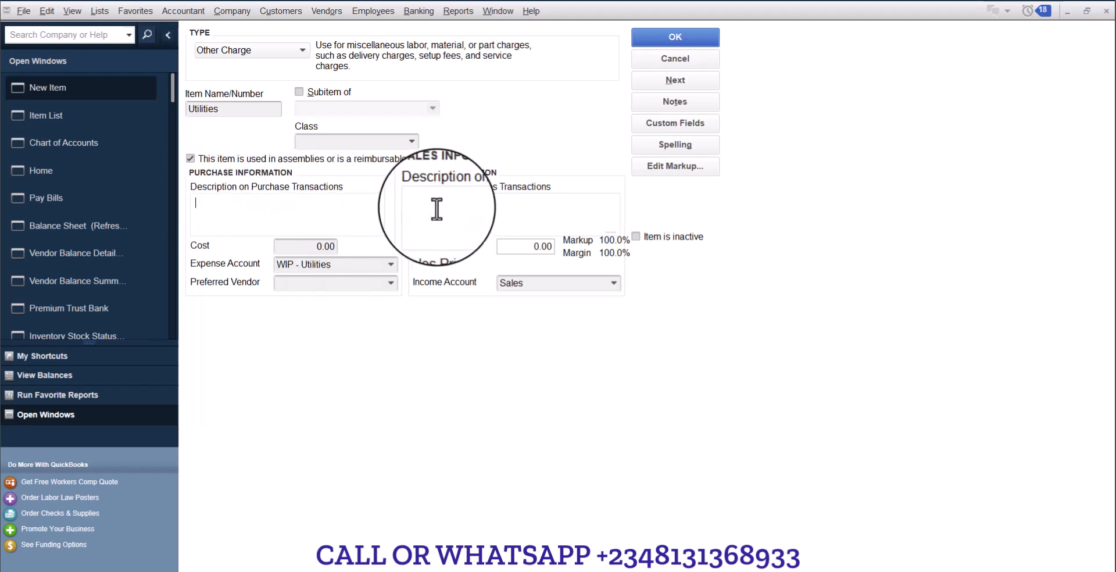
left_click(311, 208)
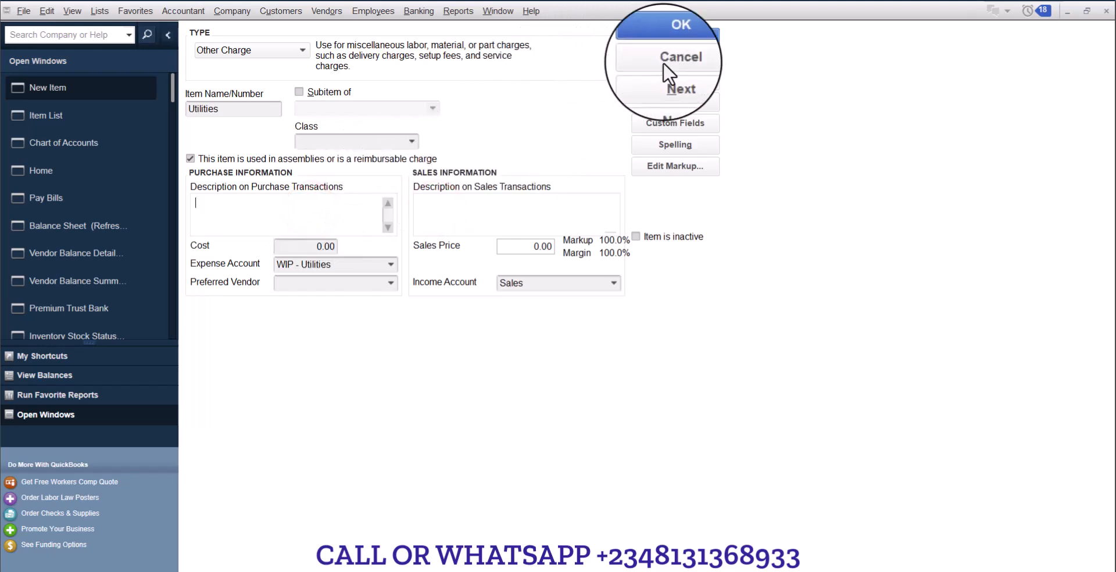
left_click(671, 82)
left_click(485, 177)
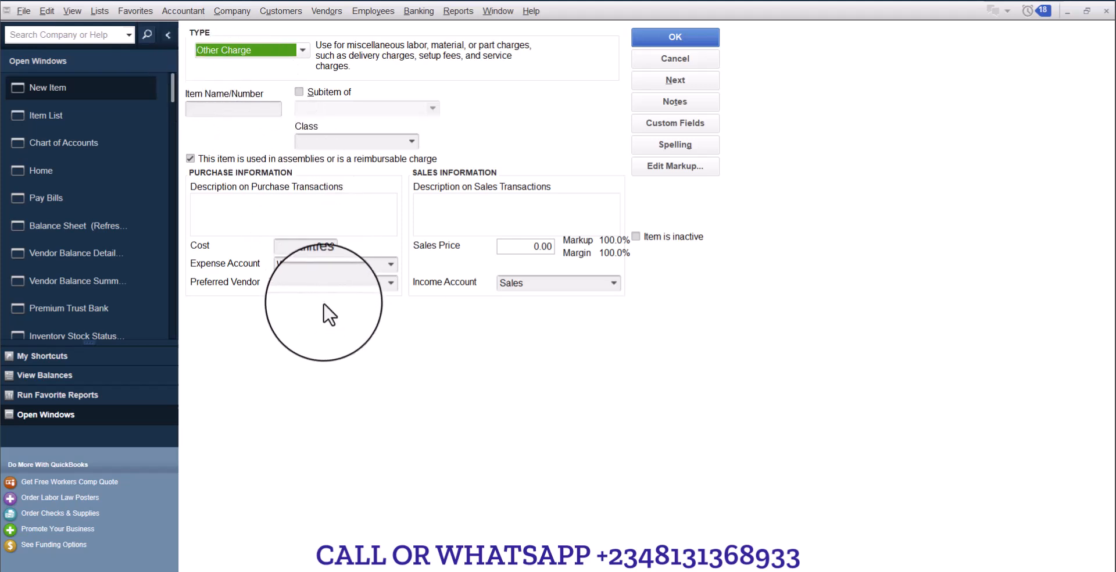
Keep the new item as an Other Charge and name it Carriage Inward.
left_click(300, 48)
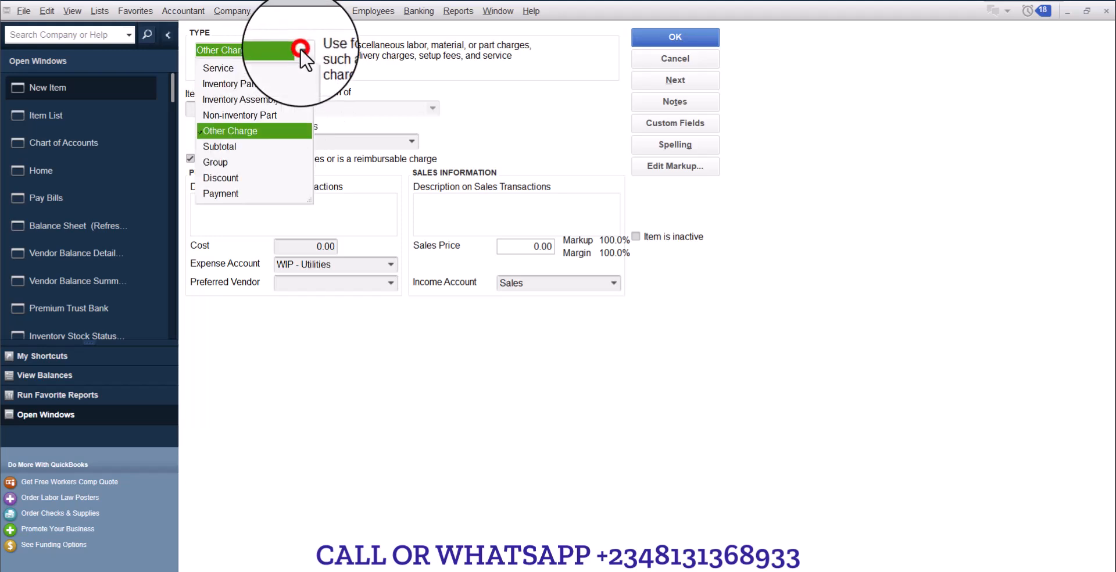
left_click(300, 48)
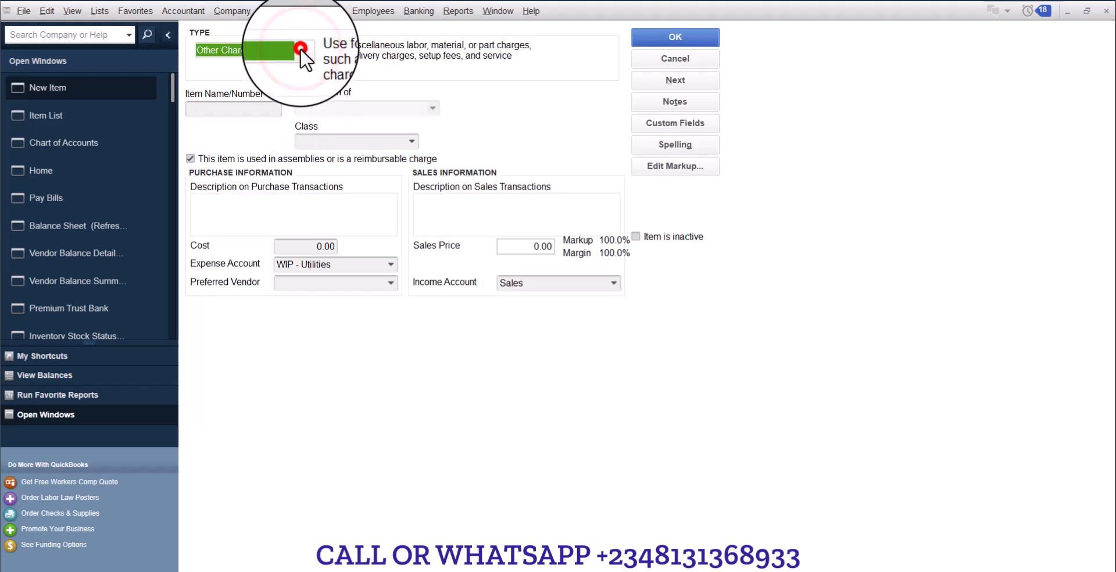
left_click(244, 109)
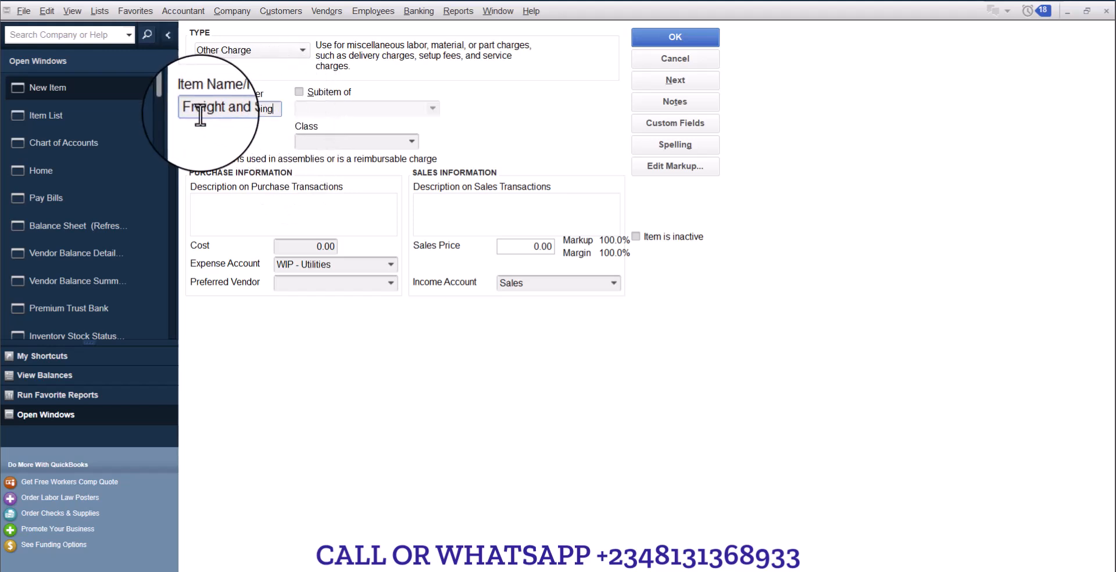
left_click_drag(275, 109, 182, 110)
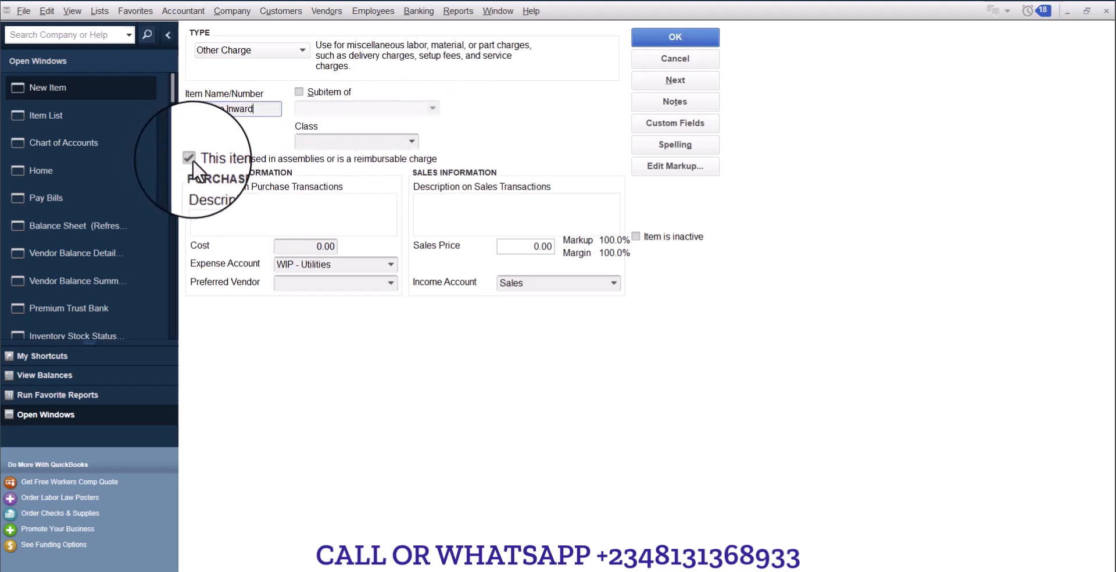
Set the Carriage Inward item's expense account to Freight and Shipping Costs and save it without a class, continuing to another new item.
left_click(390, 264)
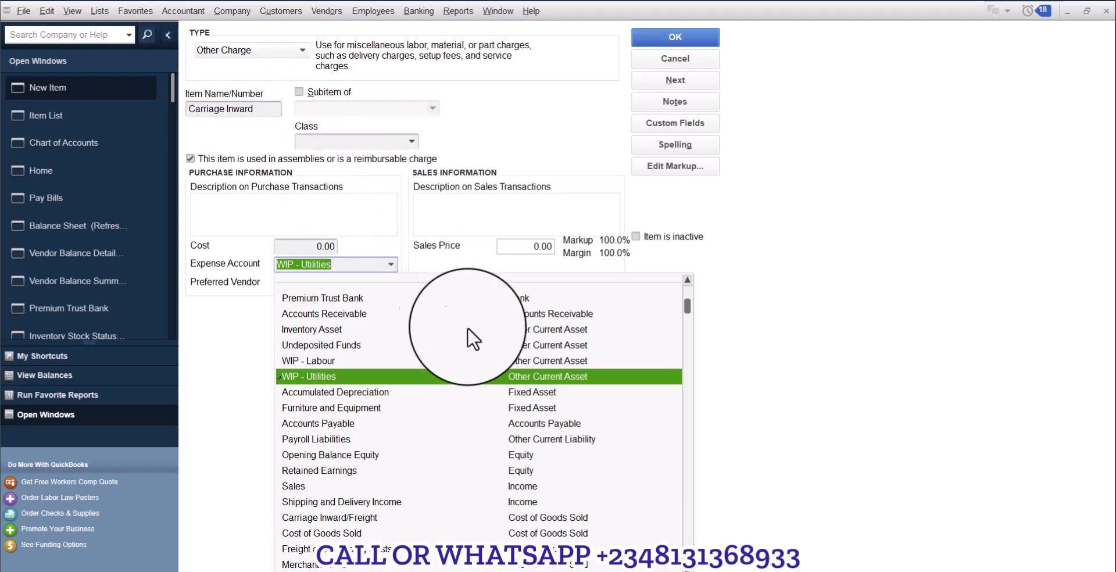
scroll(478, 375, "down", 1)
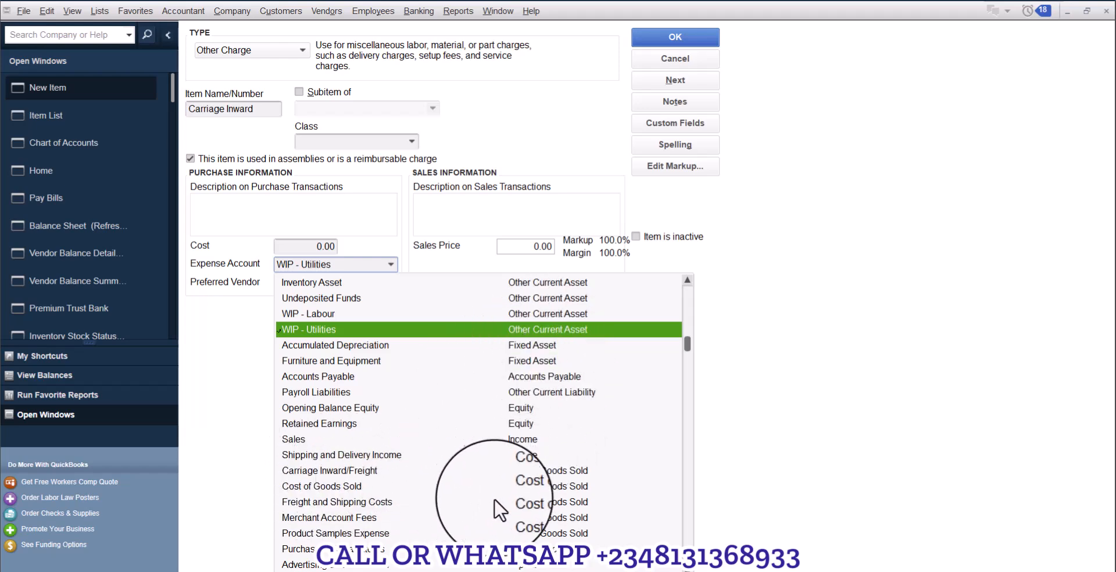
left_click(338, 502)
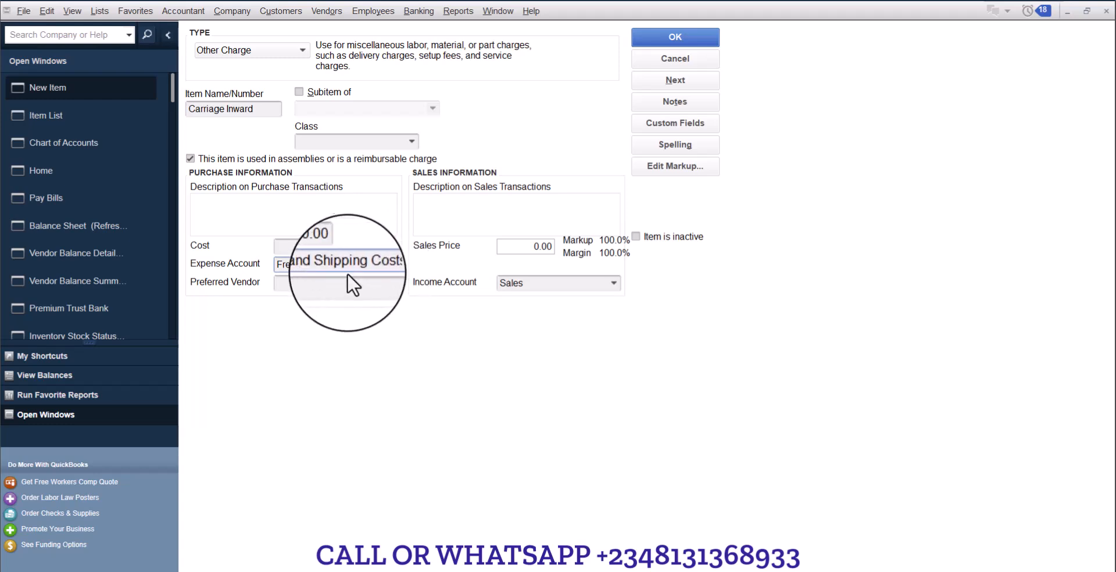
left_click(391, 264)
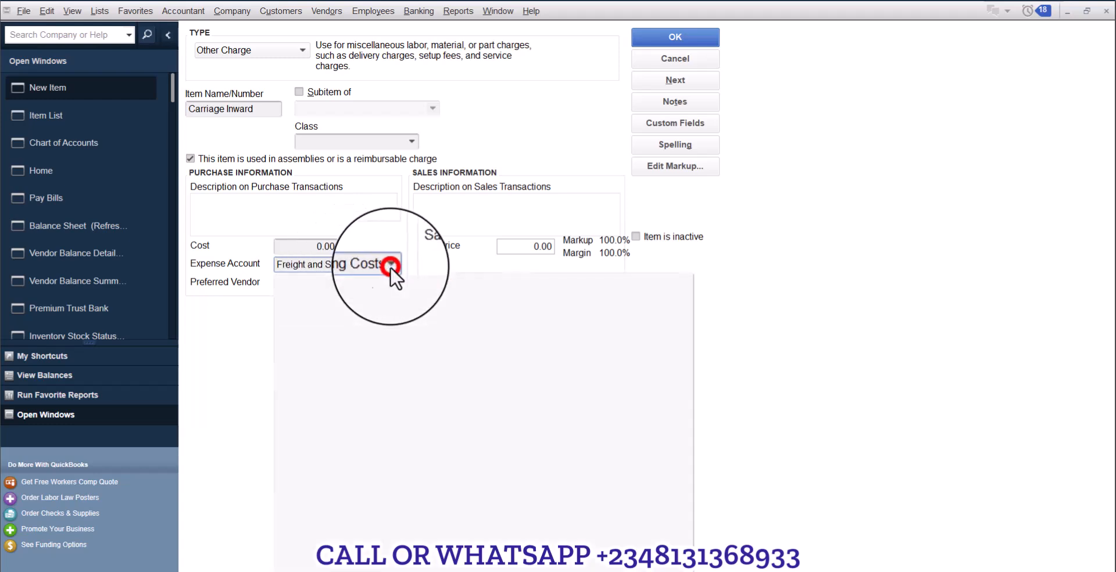
scroll(402, 312, "up", 5)
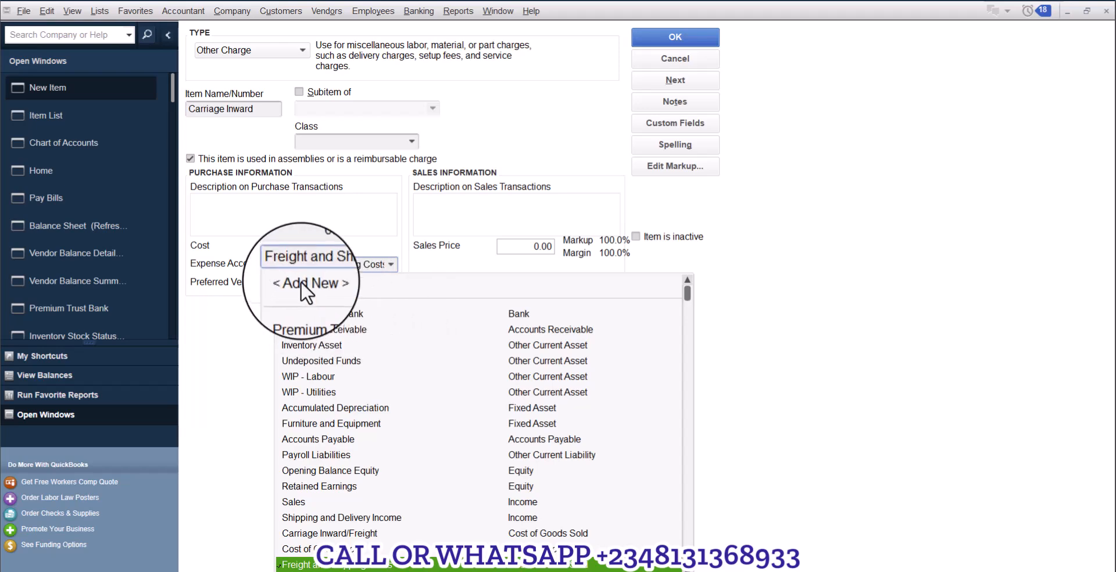
left_click(443, 261)
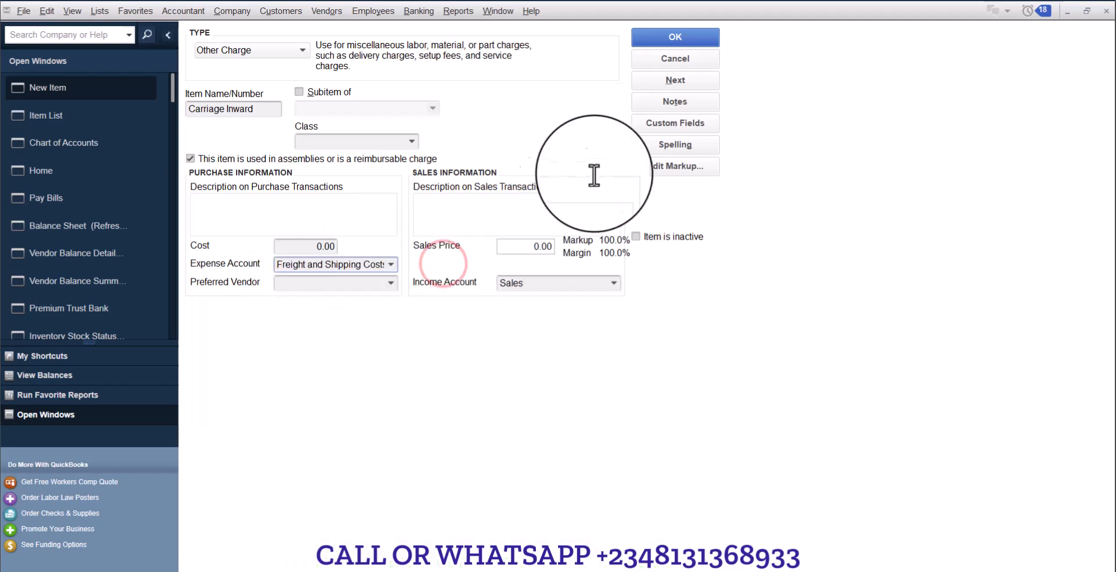
left_click(674, 79)
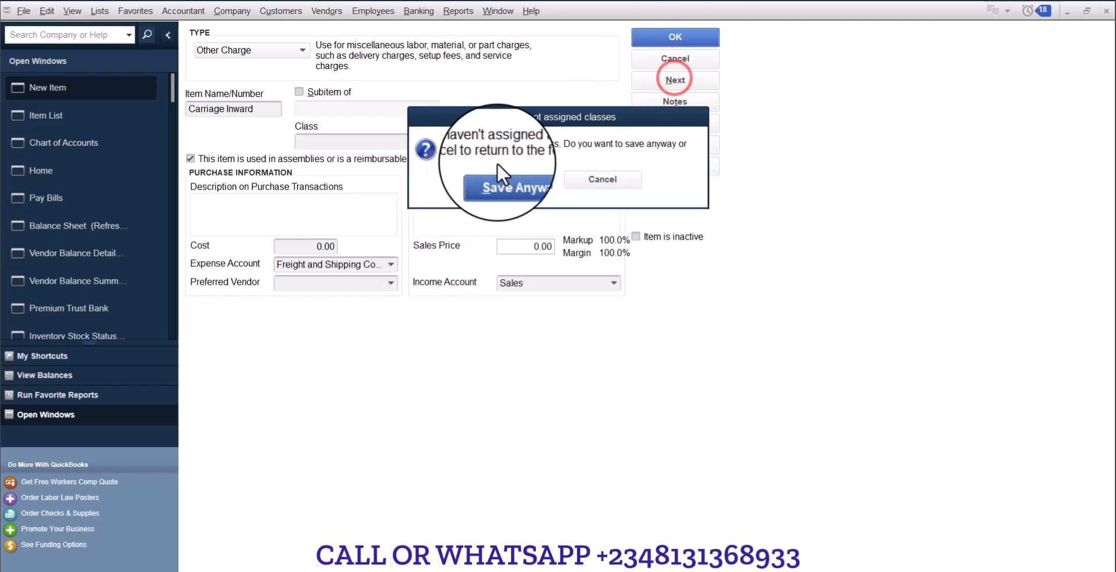
left_click(491, 182)
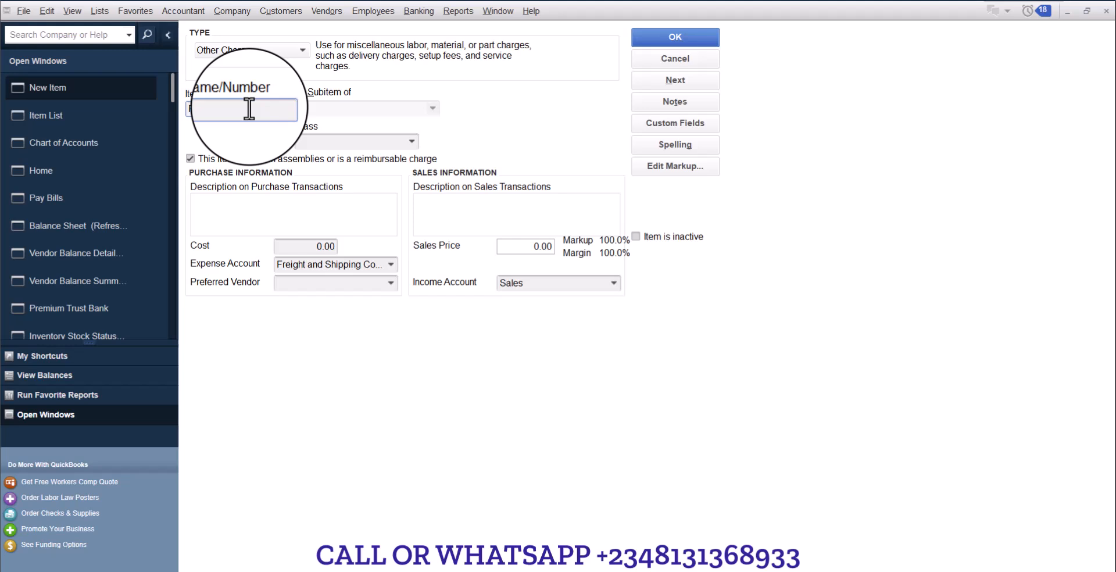
Set the new item's type to Inventory Part and name it Rice Paddy.
type("ice")
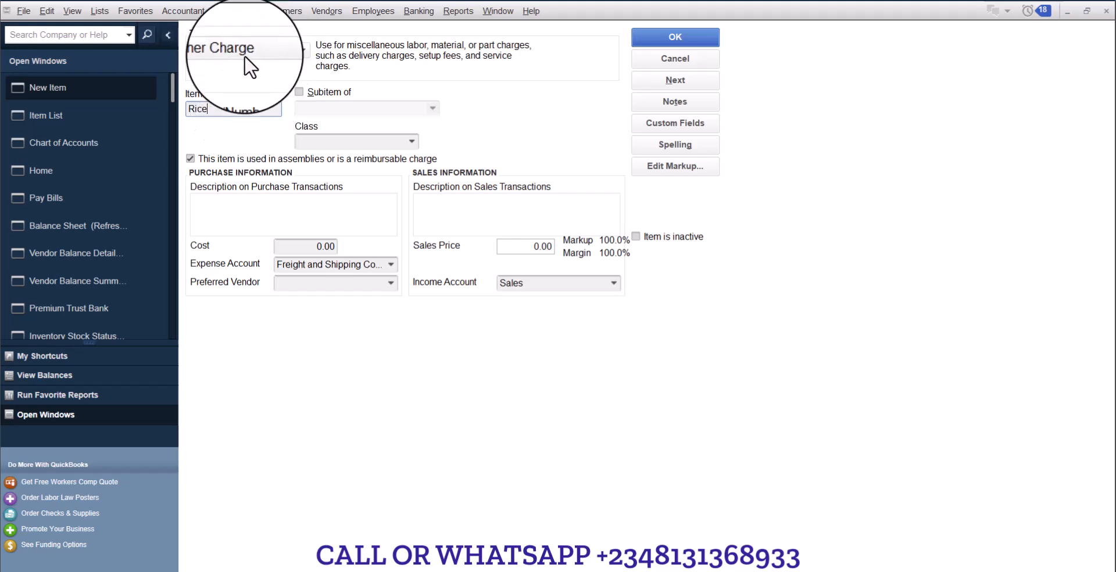
left_click(245, 53)
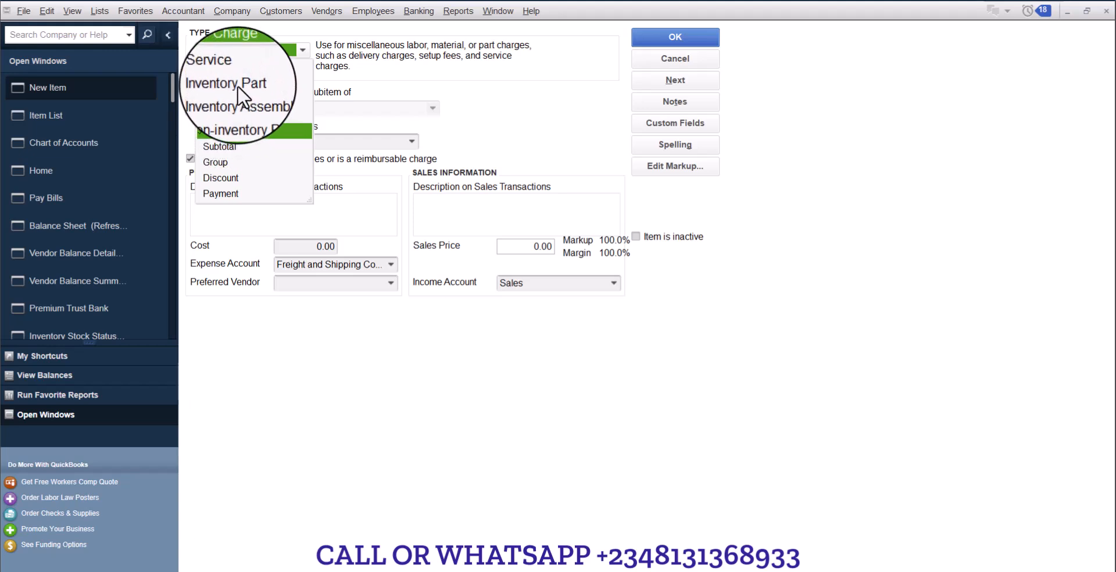
left_click(237, 85)
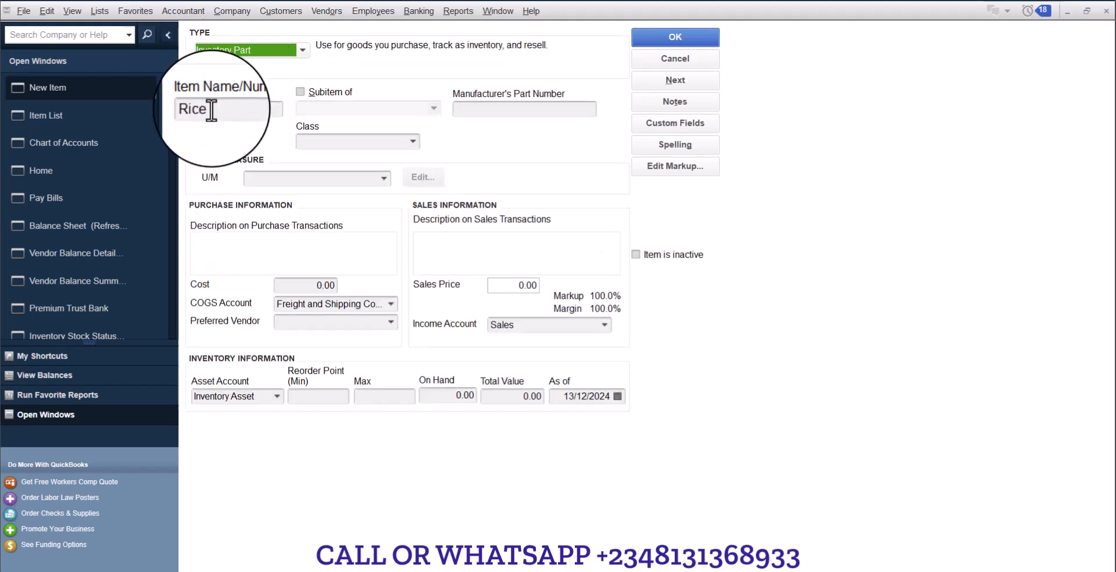
double_click(211, 109)
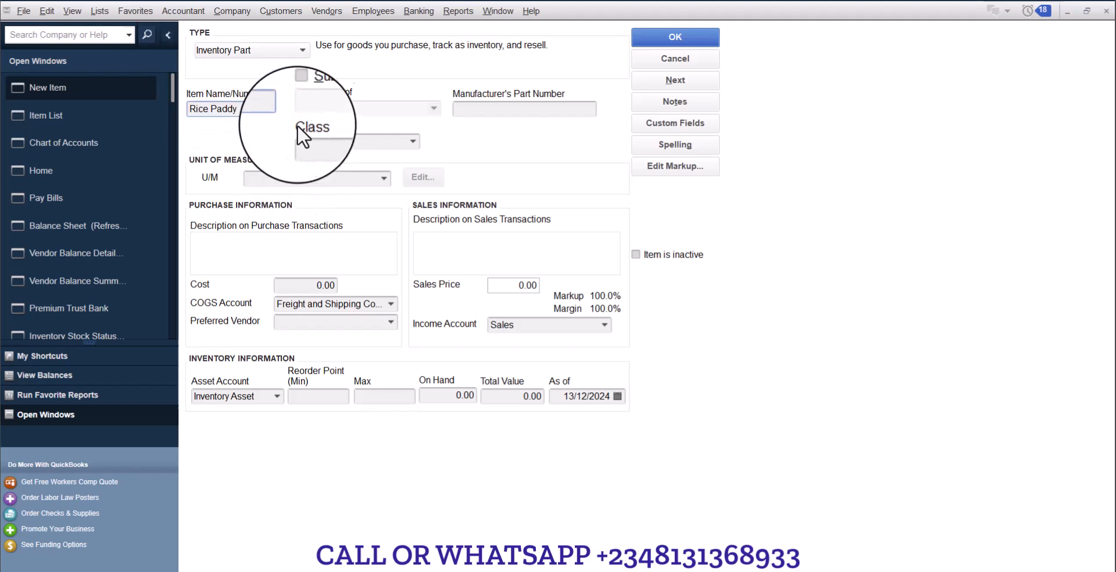
Add kilogram (kg) as a weight-type unit of measure for the Rice Paddy item.
left_click(383, 177)
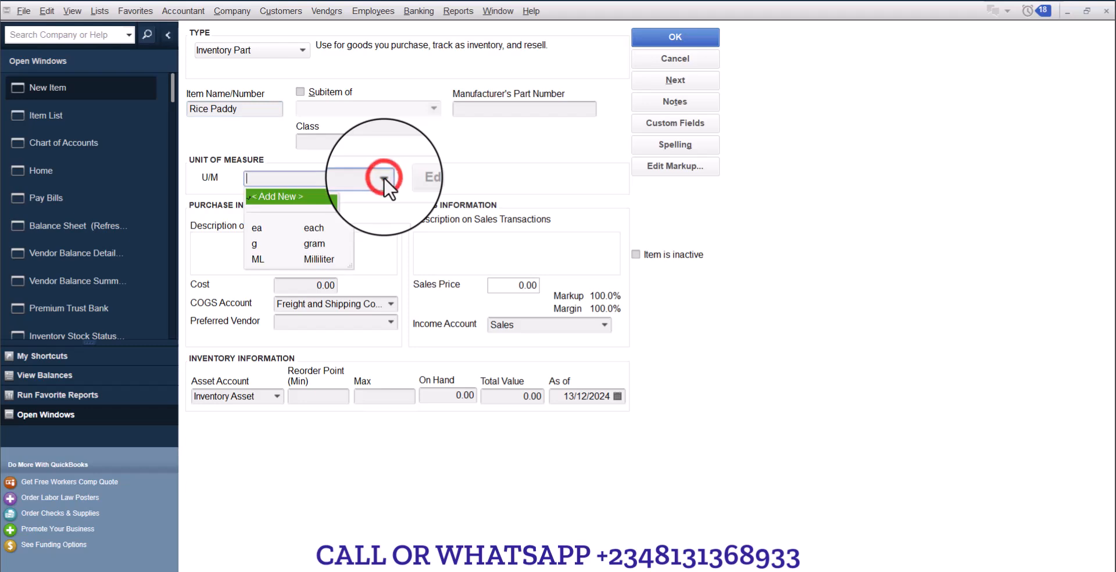
left_click(295, 195)
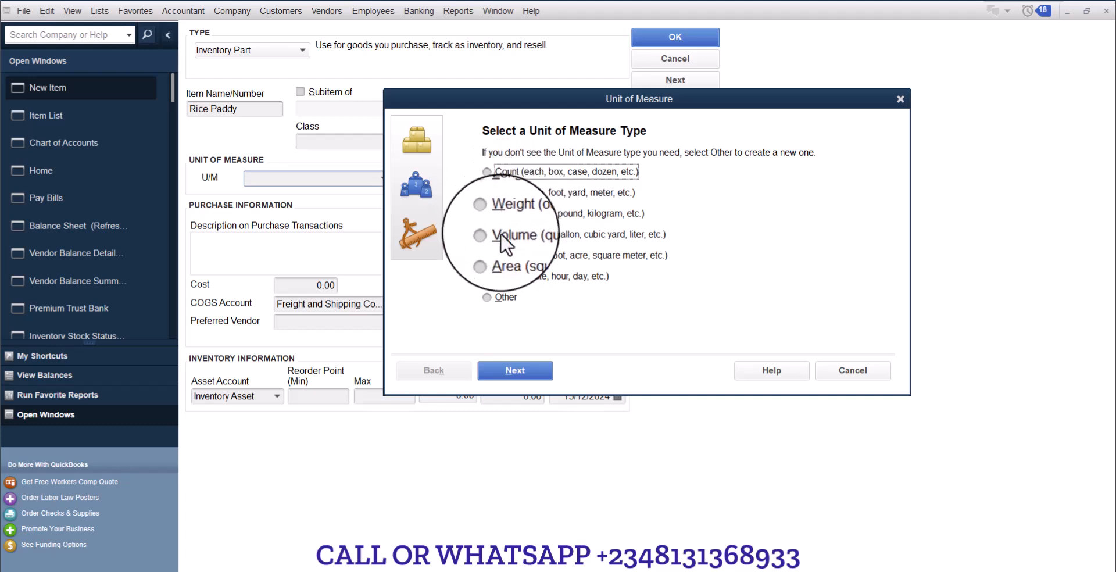
left_click(499, 214)
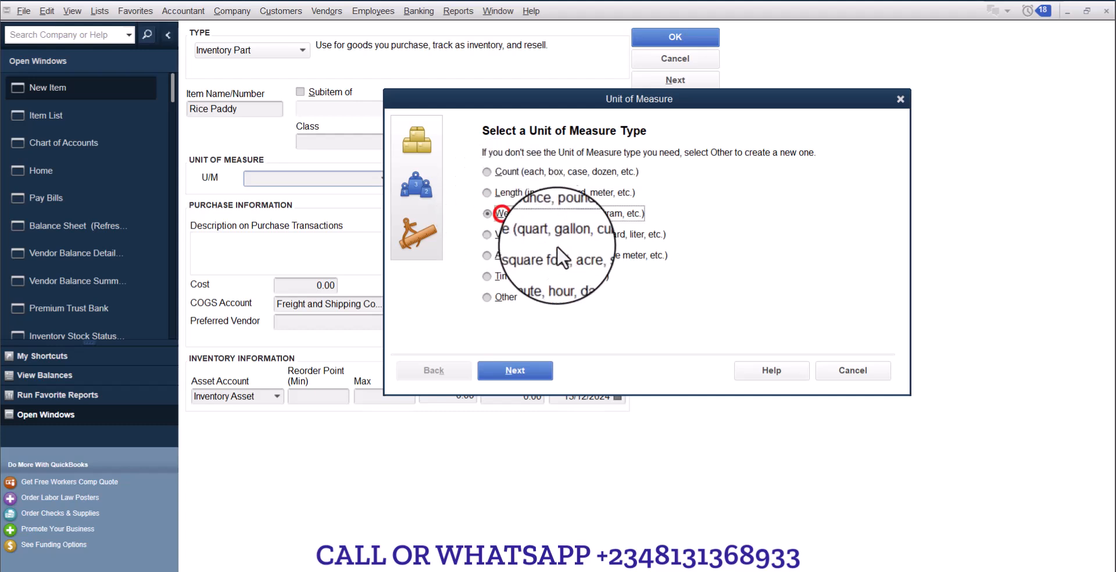
left_click(517, 371)
left_click(506, 251)
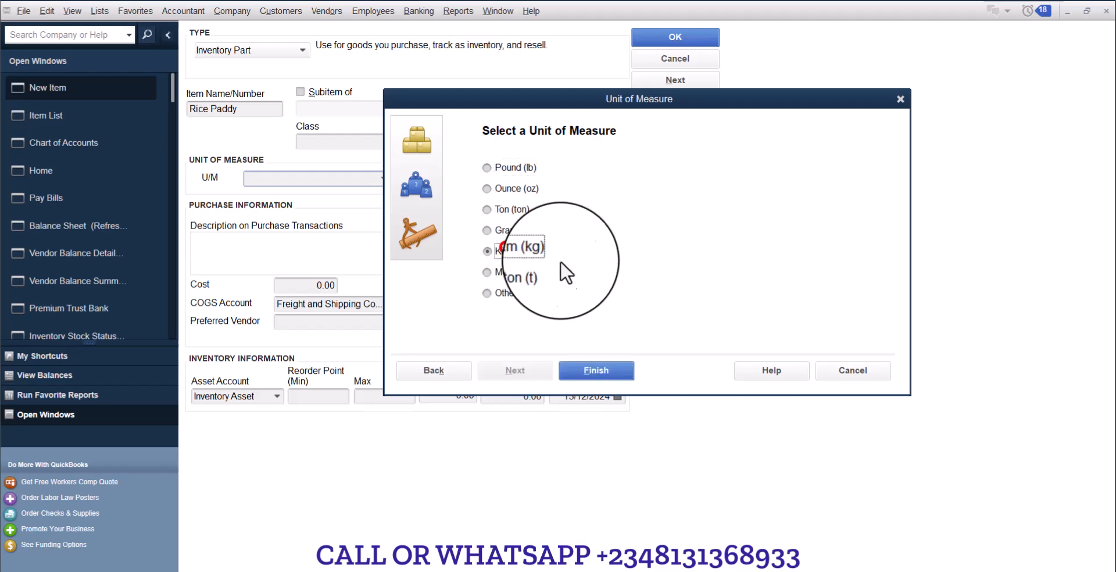
left_click(575, 369)
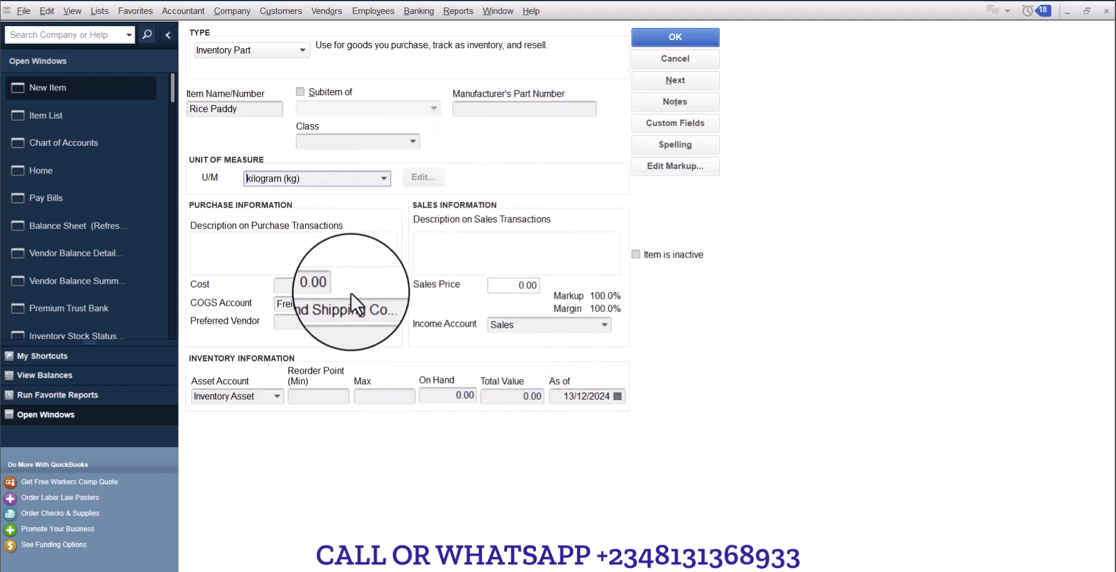
left_click(342, 239)
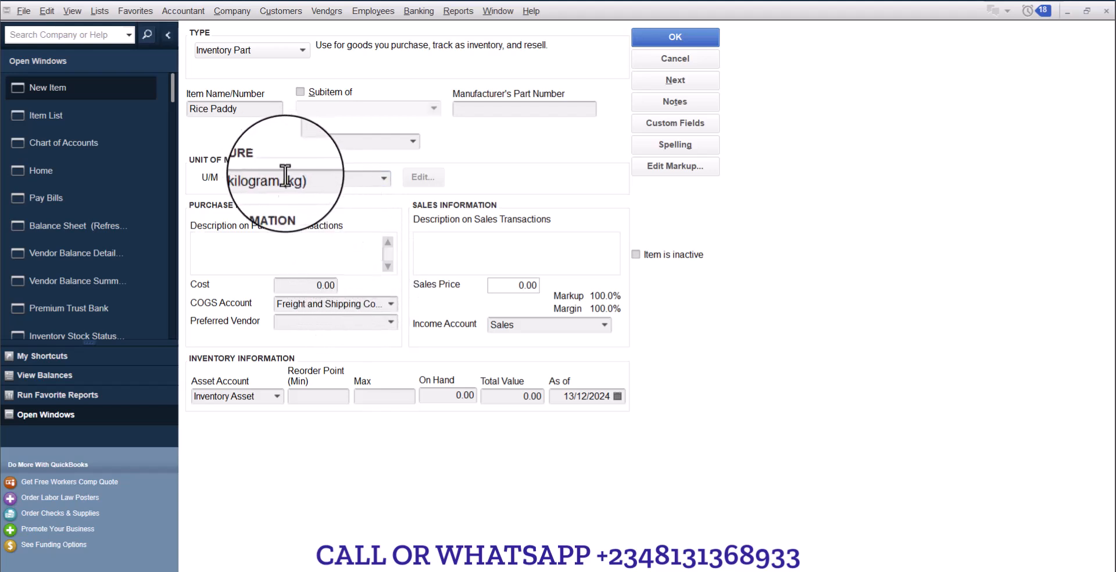
Rename the Merchant Account Fees account in the chart of accounts as Raw material and save it.
left_click(391, 305)
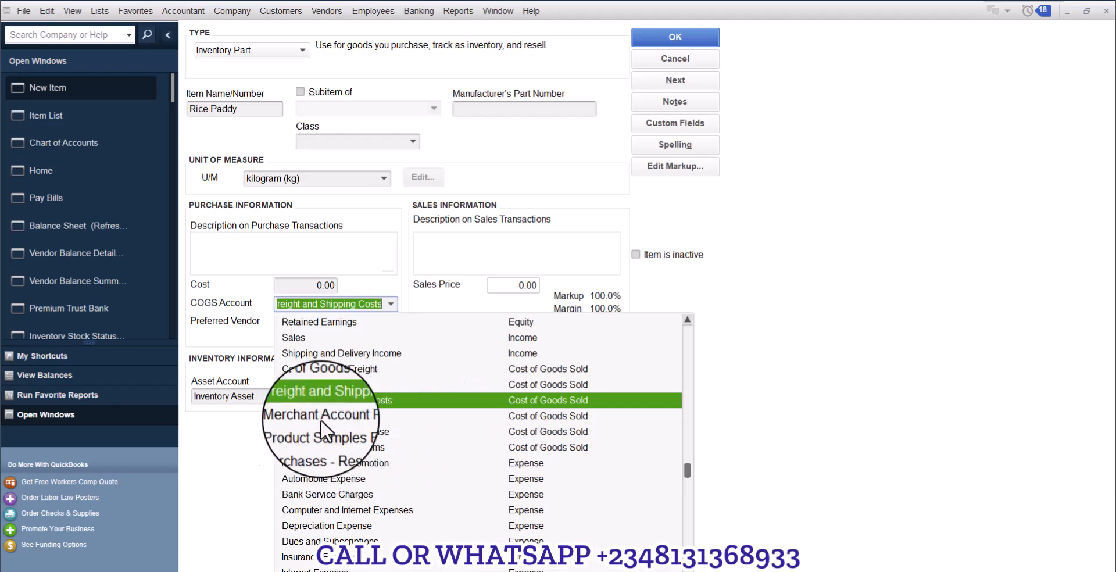
left_click(103, 150)
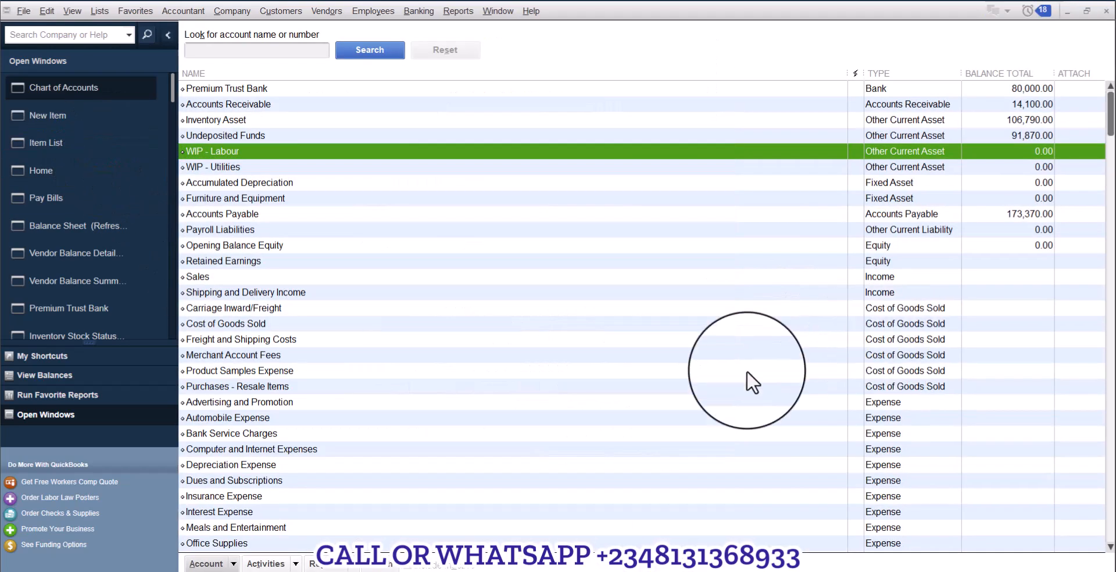
left_click(251, 352)
right_click(251, 352)
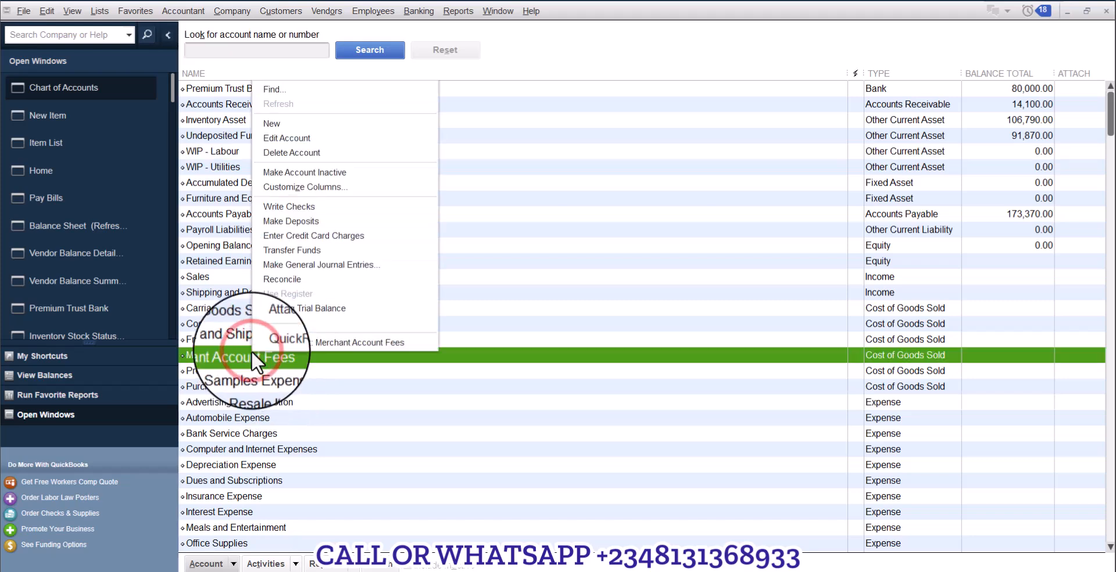
left_click(278, 140)
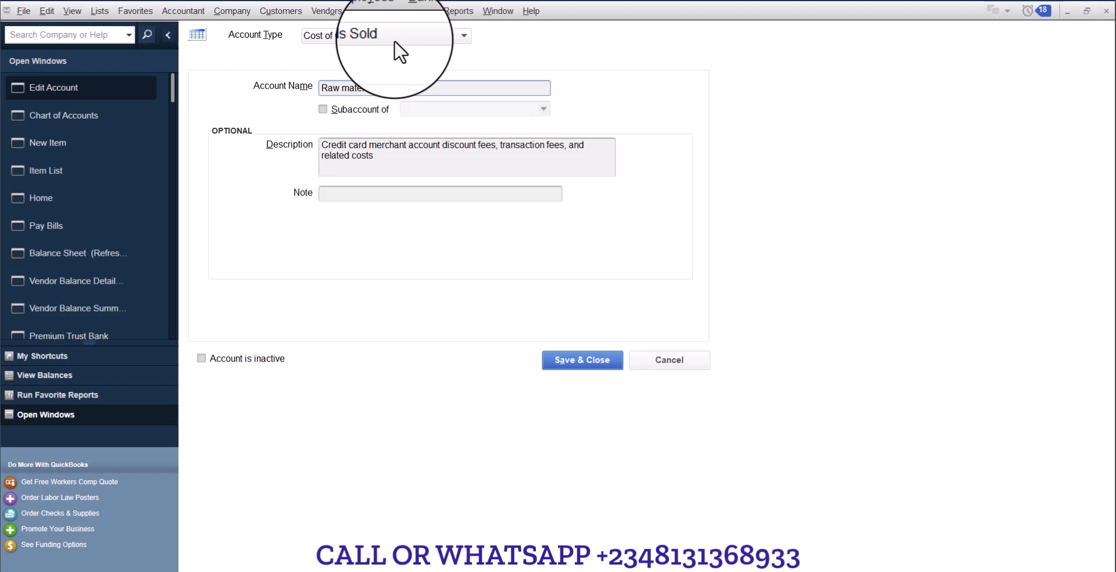
left_click(581, 360)
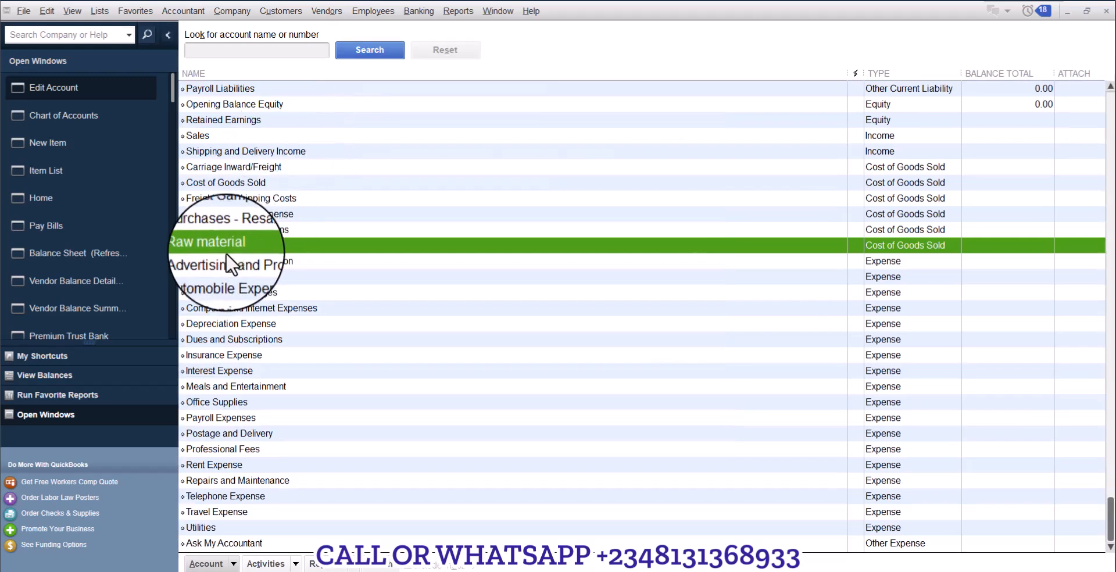
Clear the description of the Raw material cost of goods sold account and save the account.
right_click(226, 248)
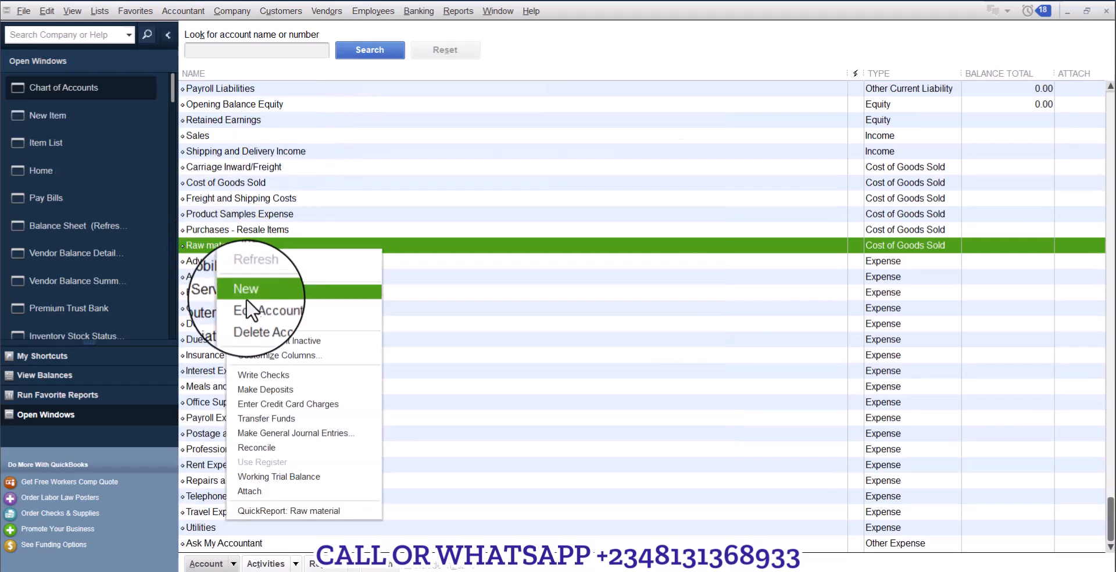
left_click(248, 306)
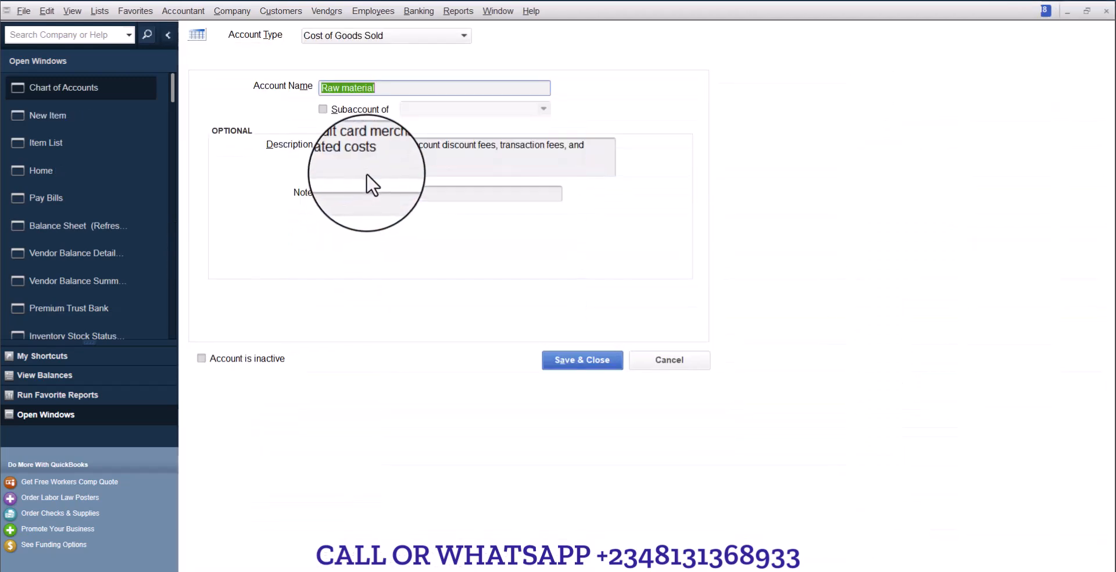
left_click_drag(386, 161, 305, 141)
key("BackSpace")
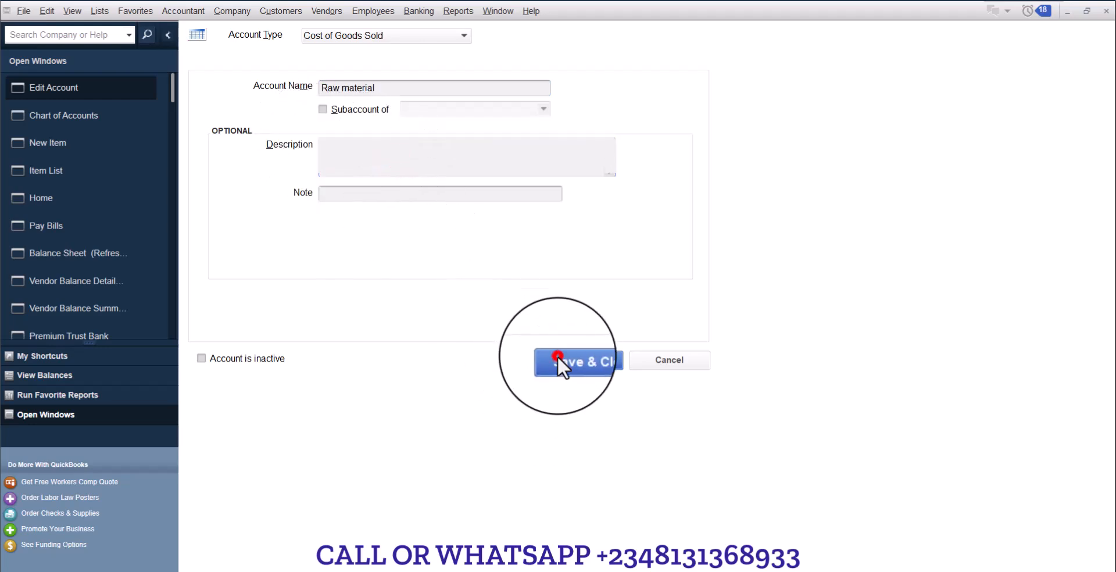
left_click(560, 359)
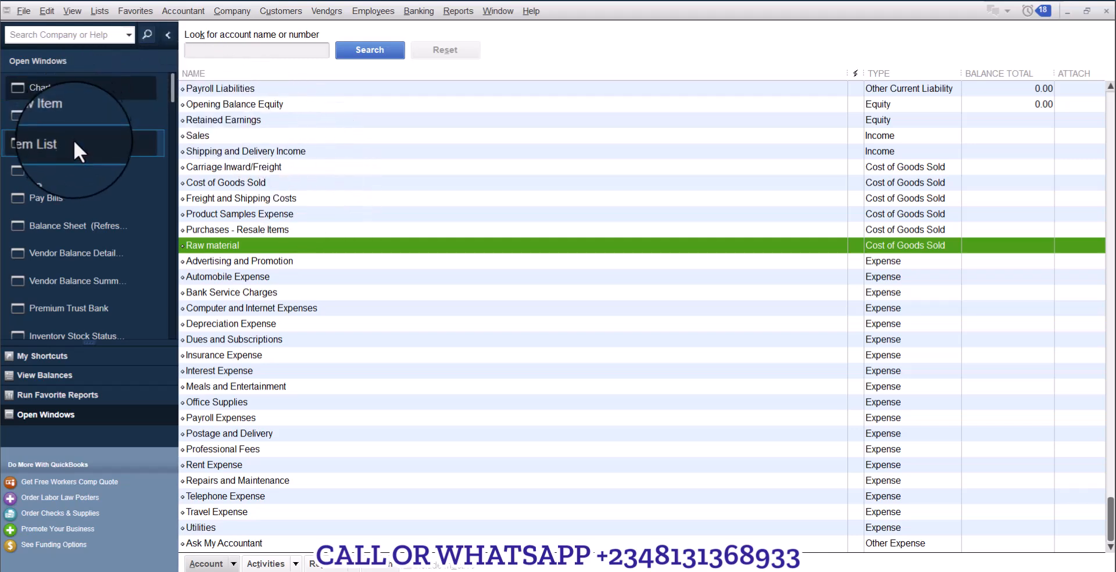
Set the Rice Paddy item's COGS account to Raw material.
left_click(75, 115)
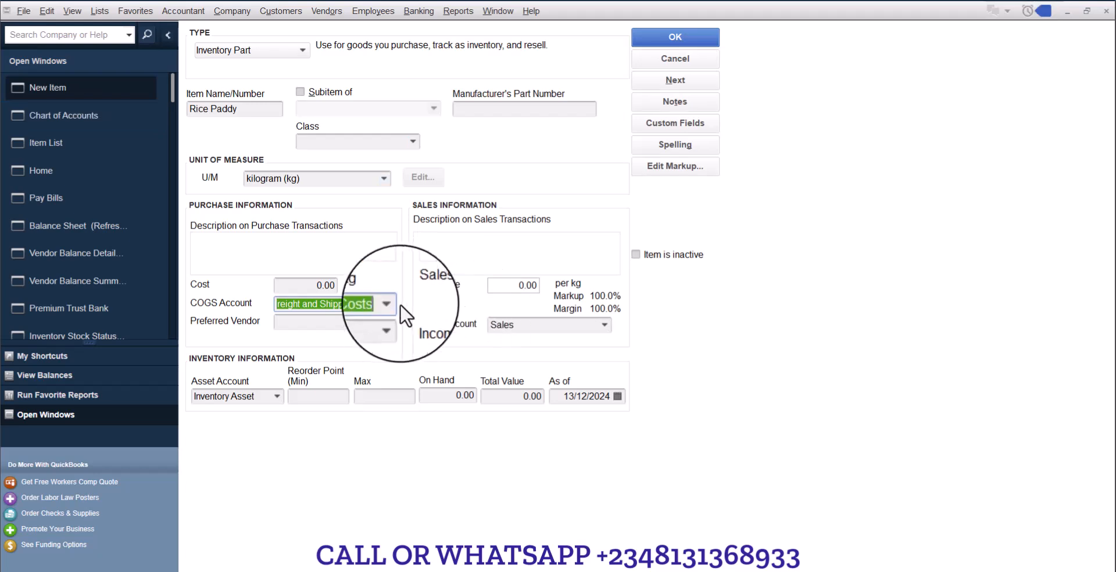
left_click(390, 302)
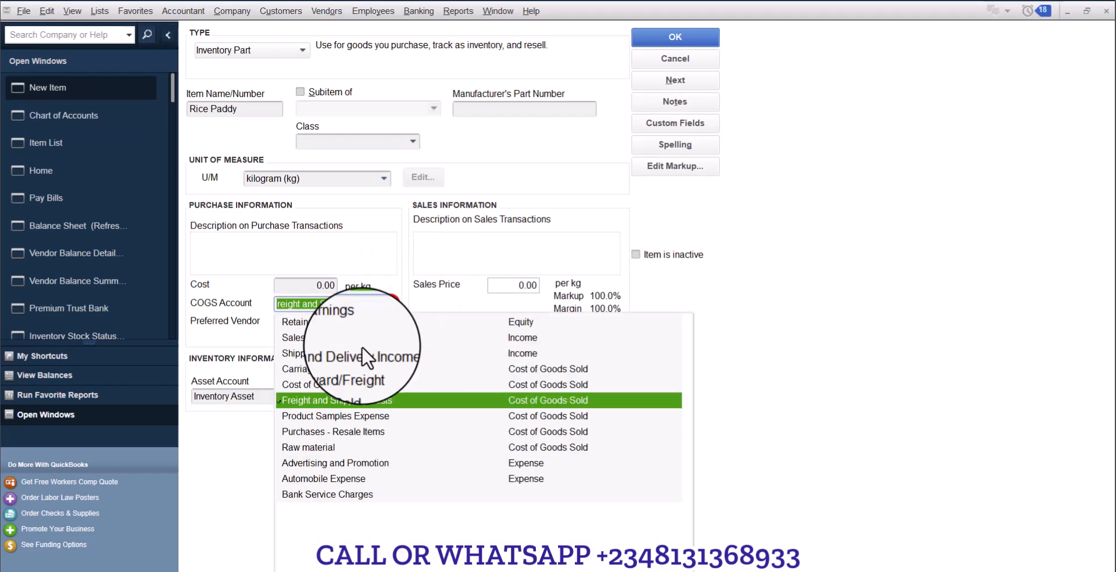
left_click(318, 446)
left_click(605, 325)
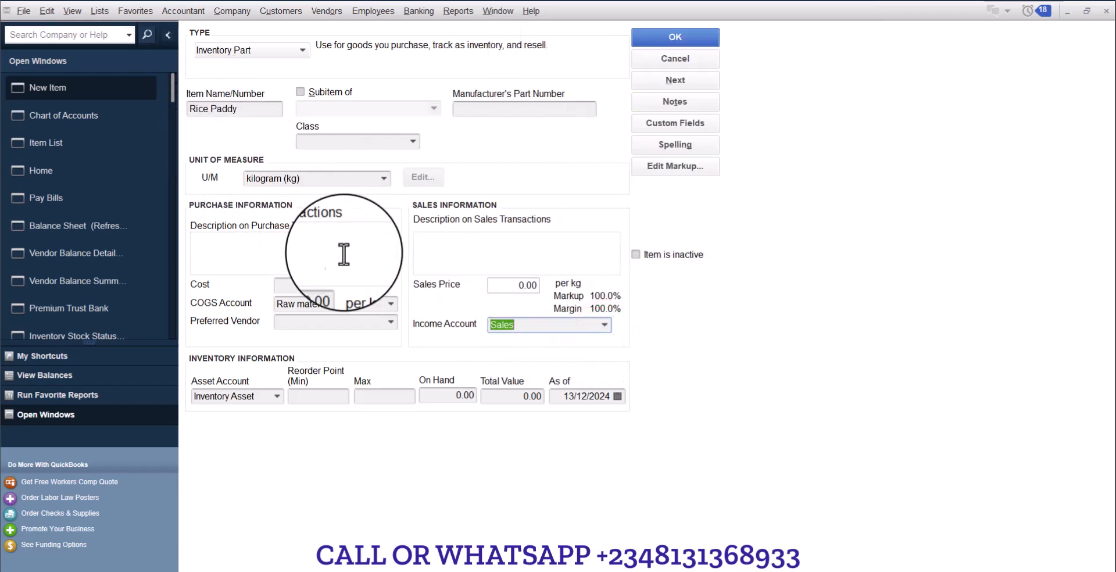
Check the company-wide accounting preferences for the requirement to use accounts, and leave them without saving.
left_click(46, 12)
left_click(64, 211)
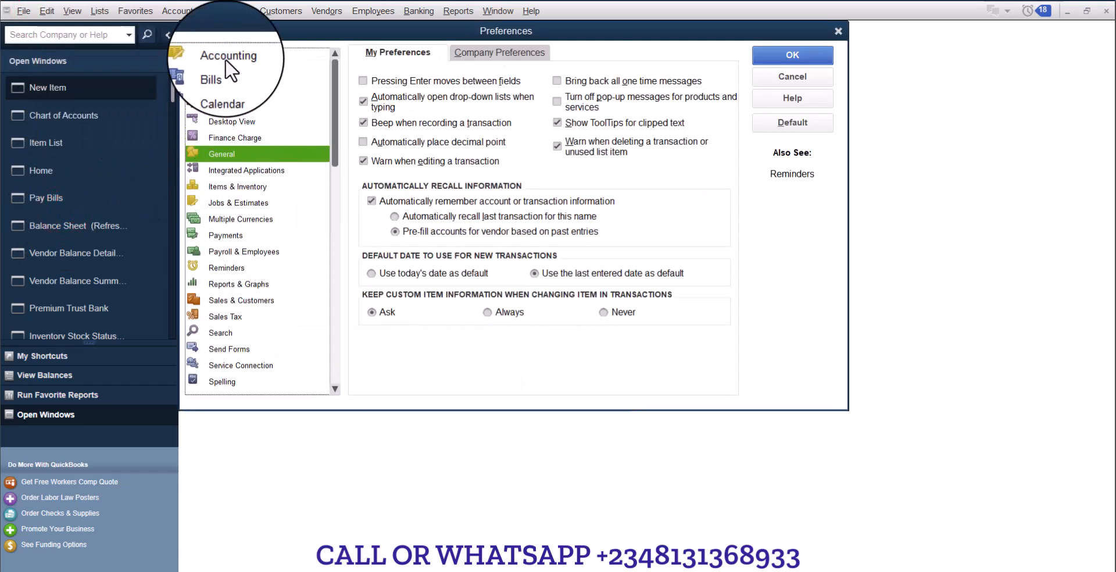
left_click(225, 57)
left_click(498, 52)
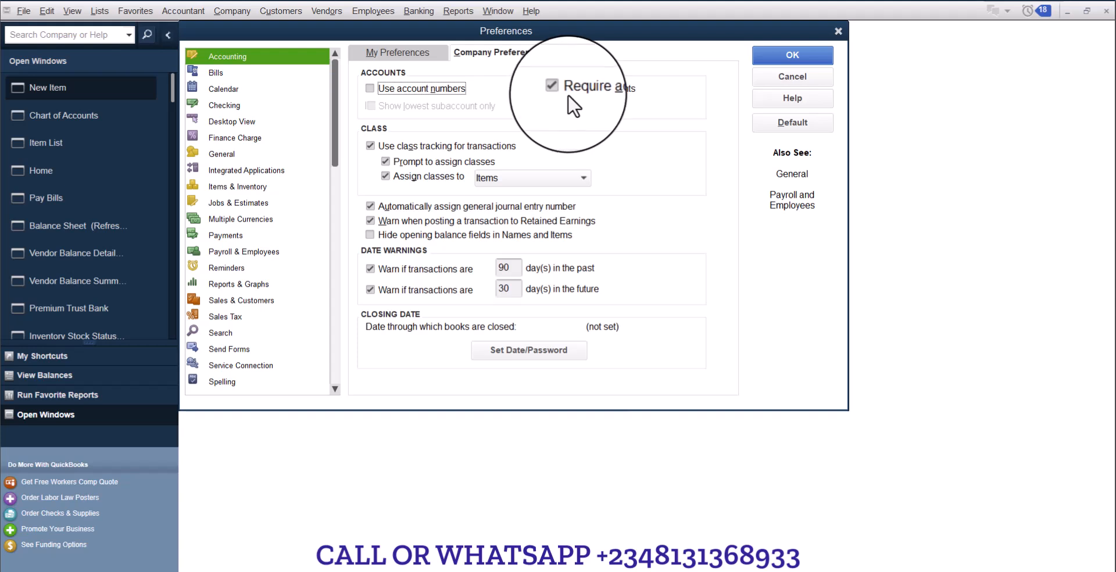
left_click(789, 71)
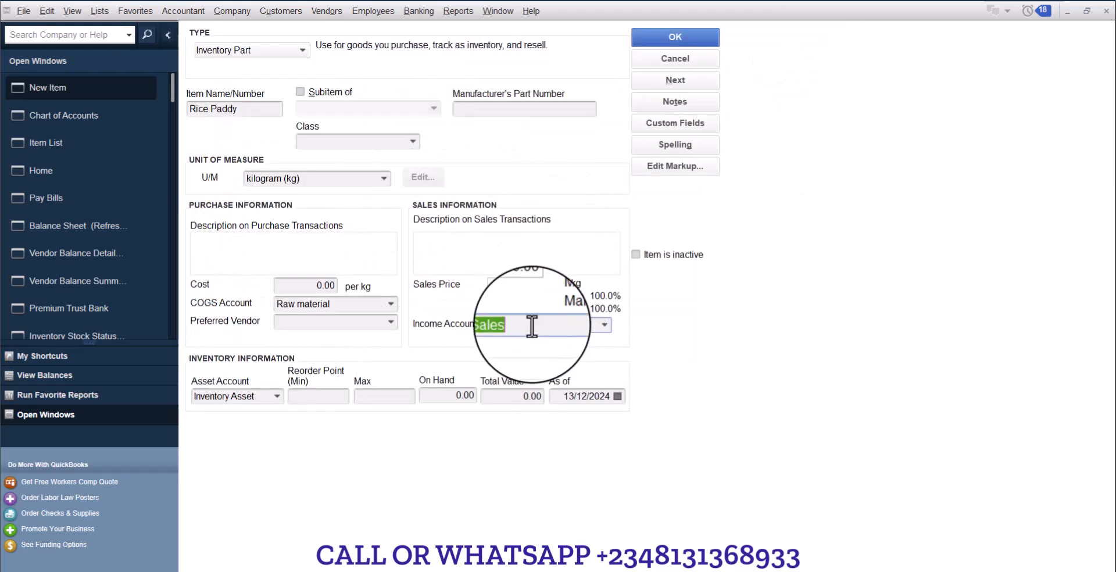
Try to save the Rice Paddy item with a blank income account and no class, and enter Sales as the income account again.
key("BackSpace")
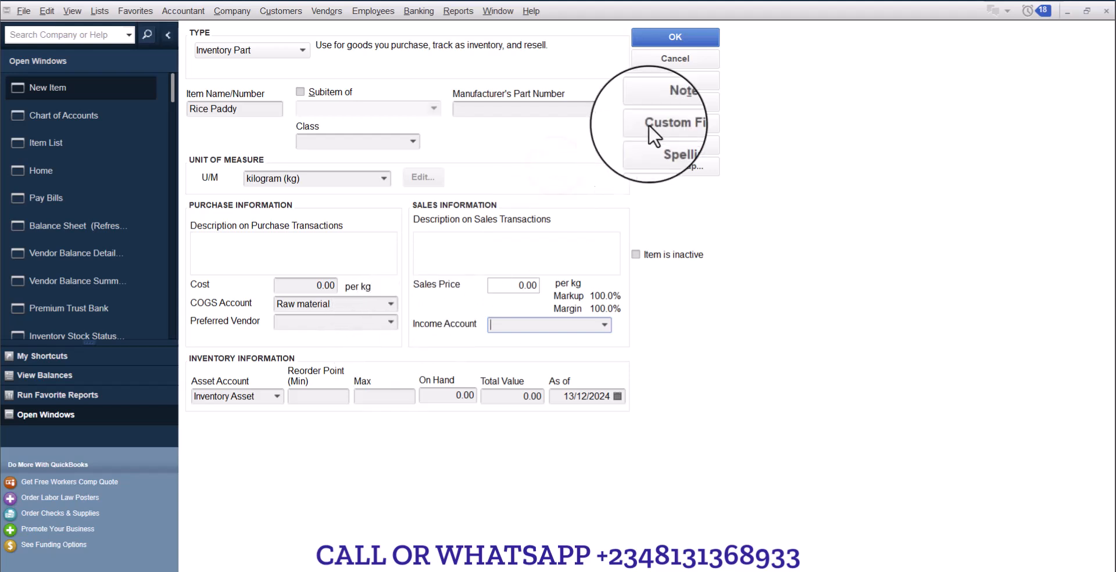
left_click(674, 36)
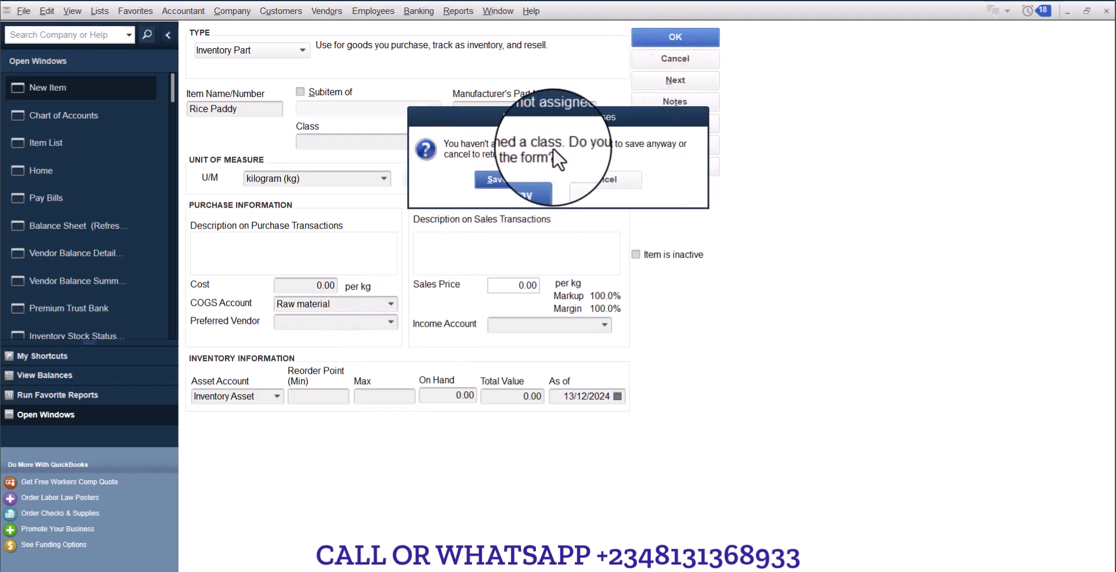
left_click(510, 176)
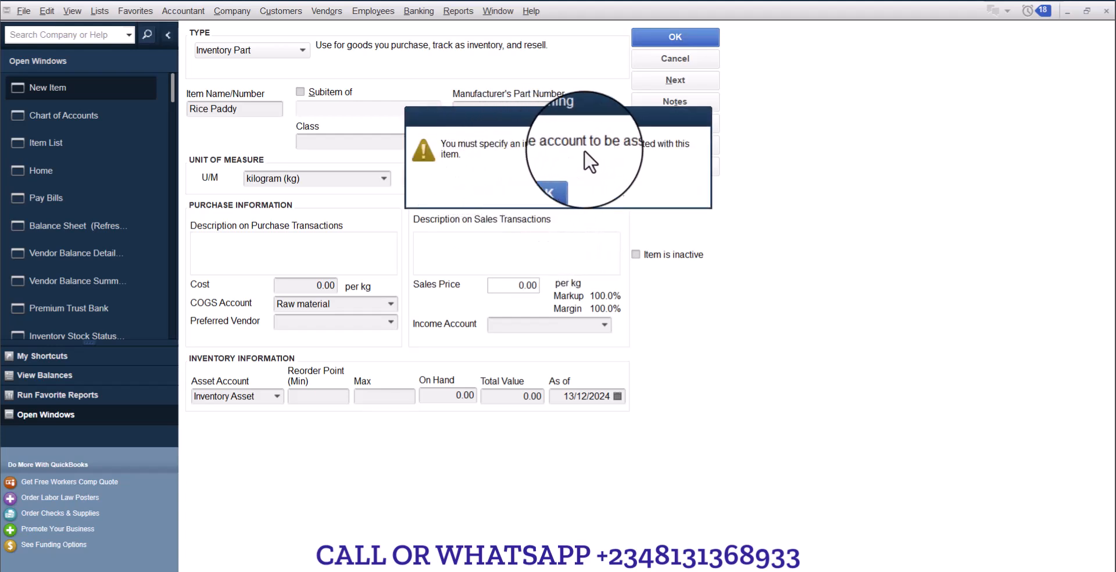
left_click(556, 185)
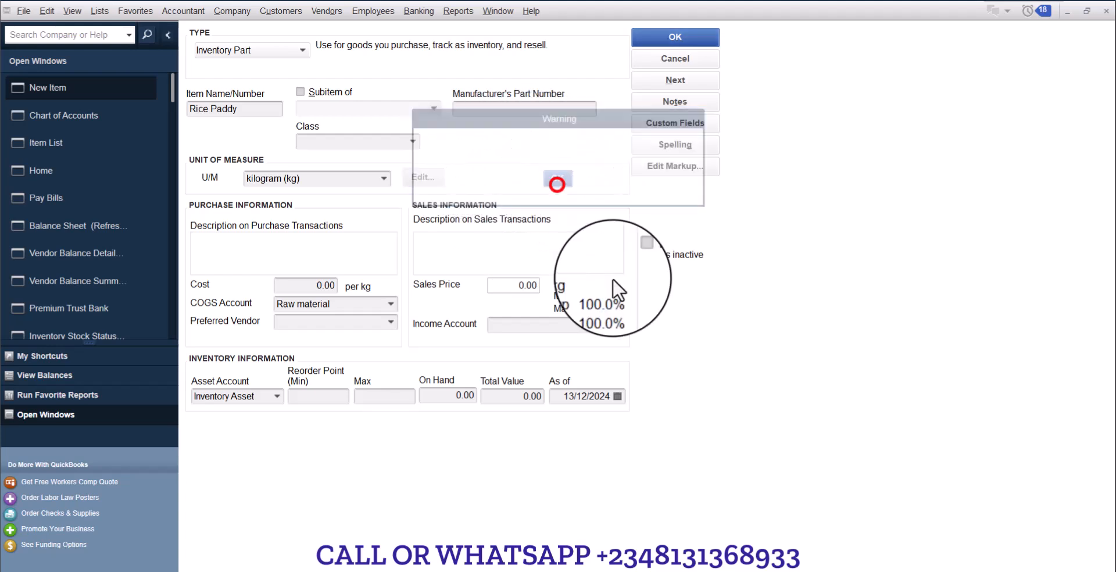
left_click(558, 324)
type("Sa")
key("Tab")
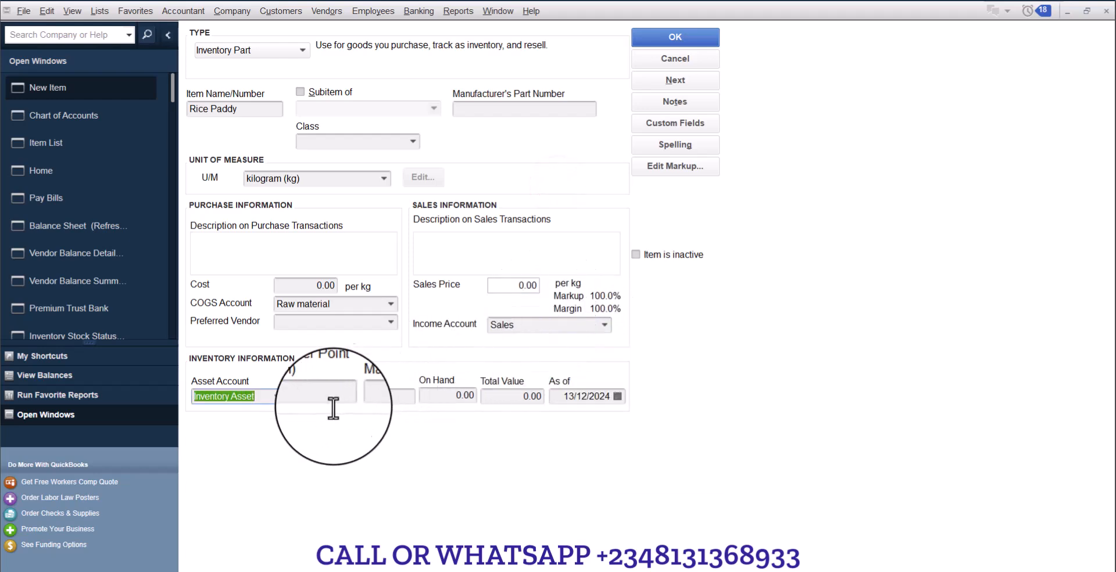
Look through the accounts available as the Rice Paddy item's asset account.
left_click(278, 396)
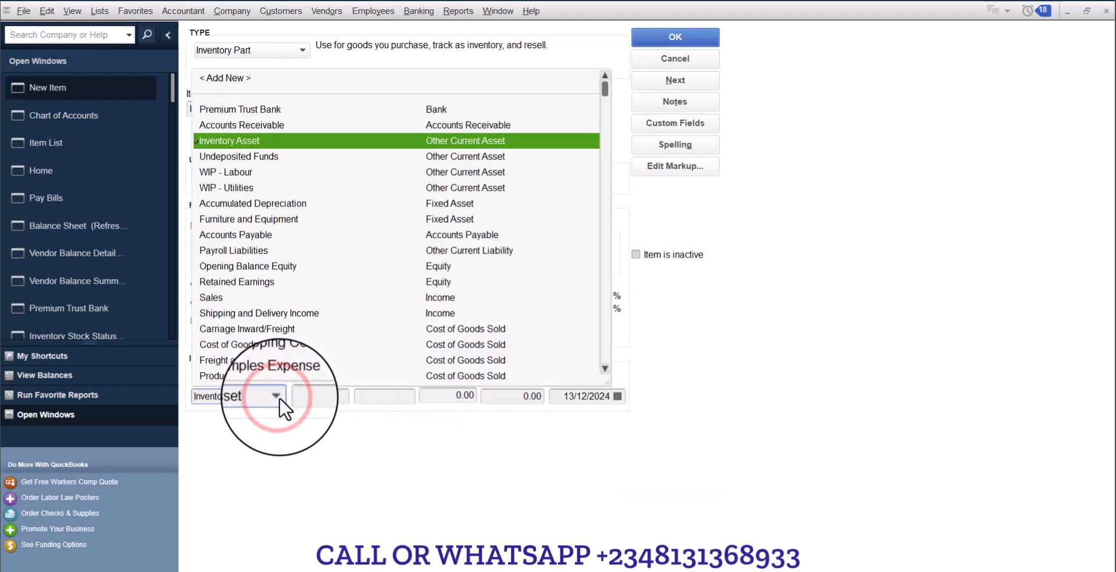
left_click(279, 397)
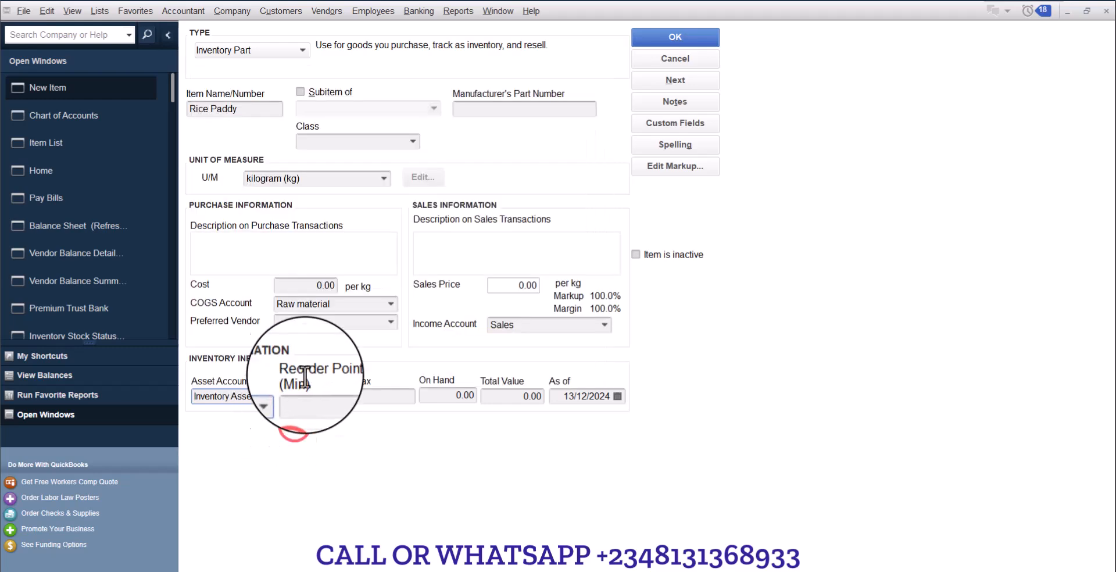
left_click(276, 397)
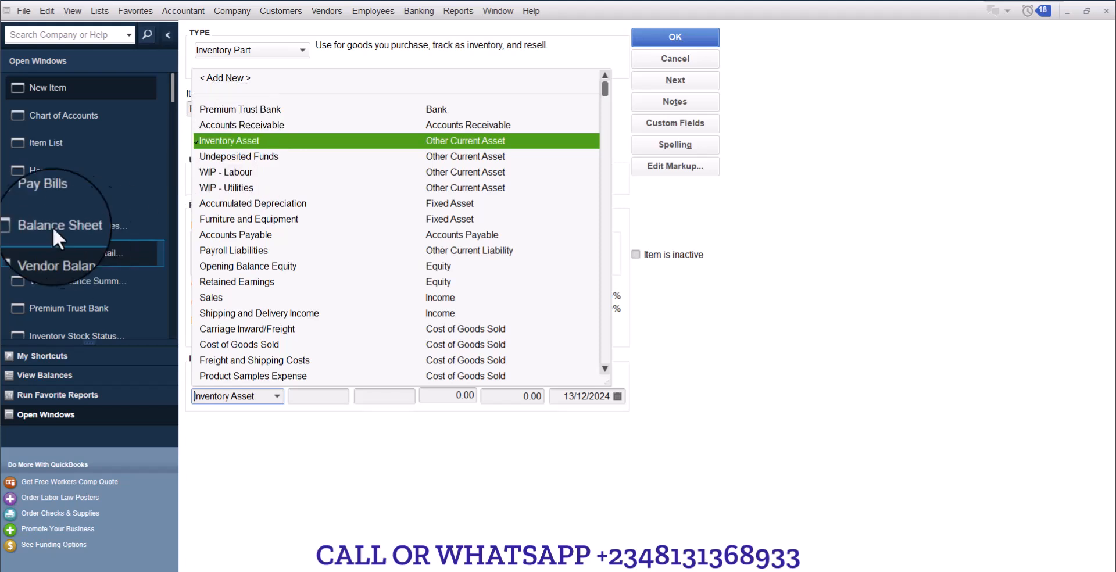
Rename the Inventory Asset account in the chart of accounts as Raw material Inventory and save it.
left_click(40, 120)
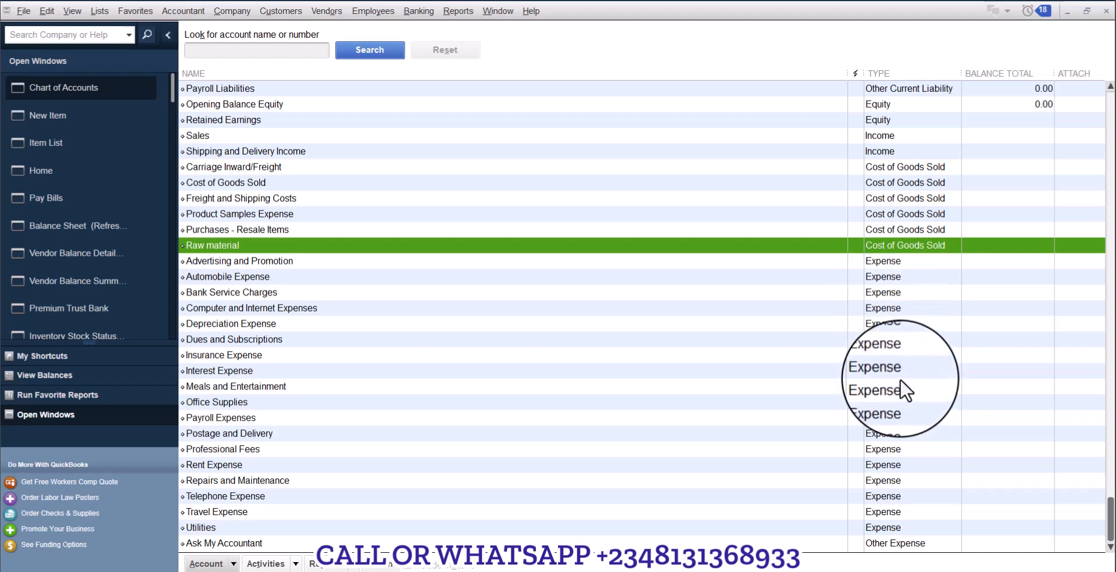
scroll(902, 370, "up", 2)
scroll(902, 367, "up", 2)
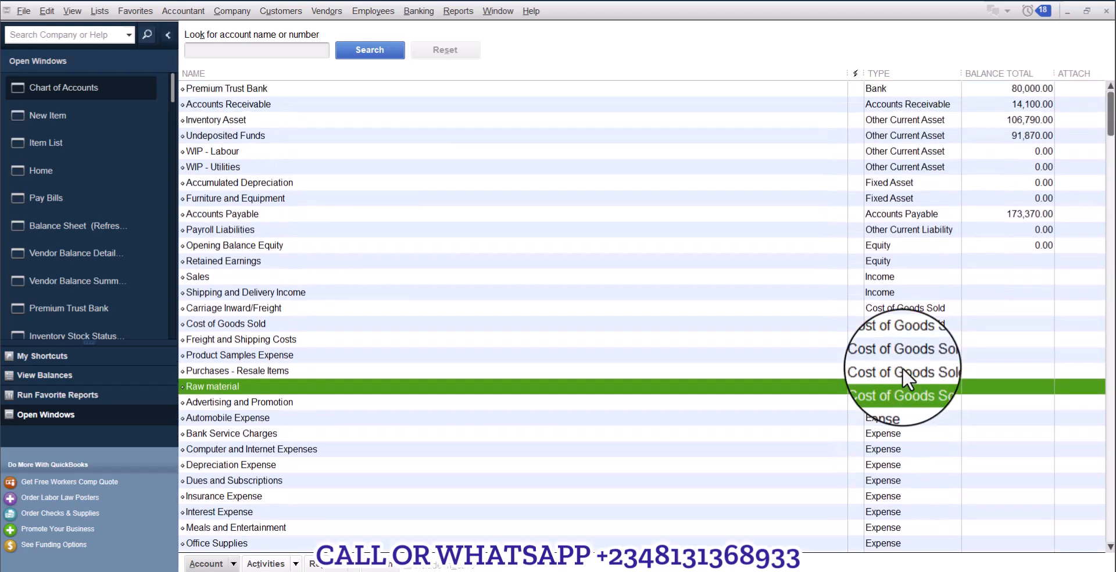
left_click(304, 119)
right_click(305, 120)
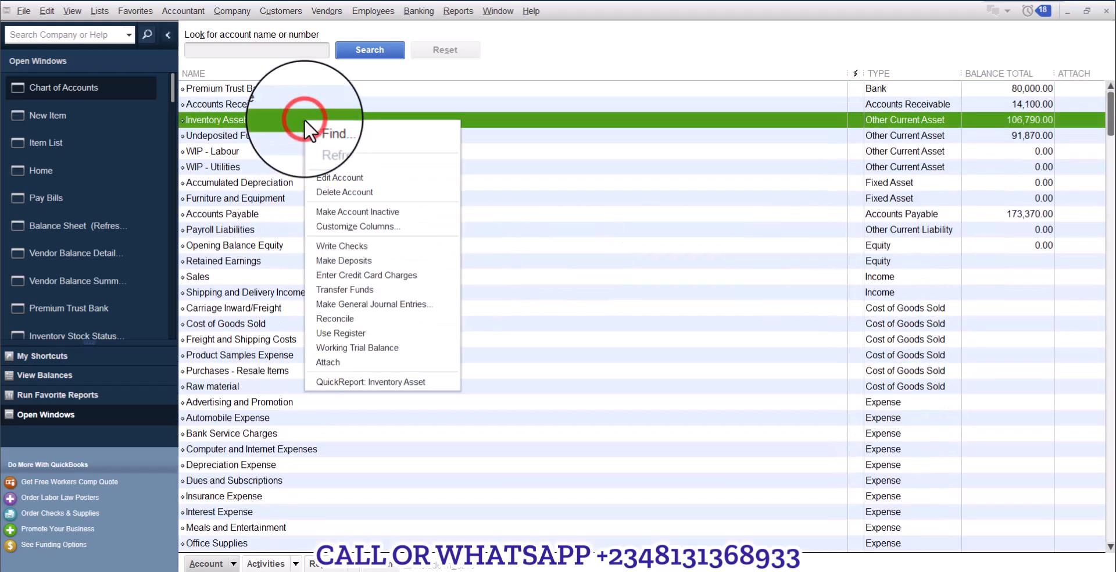
left_click(351, 178)
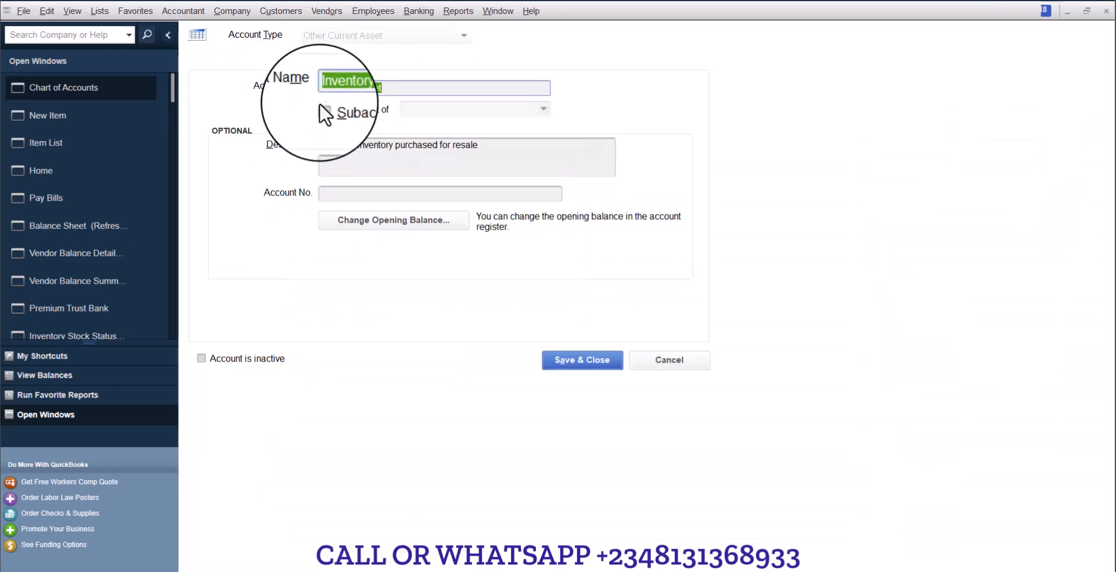
type("R")
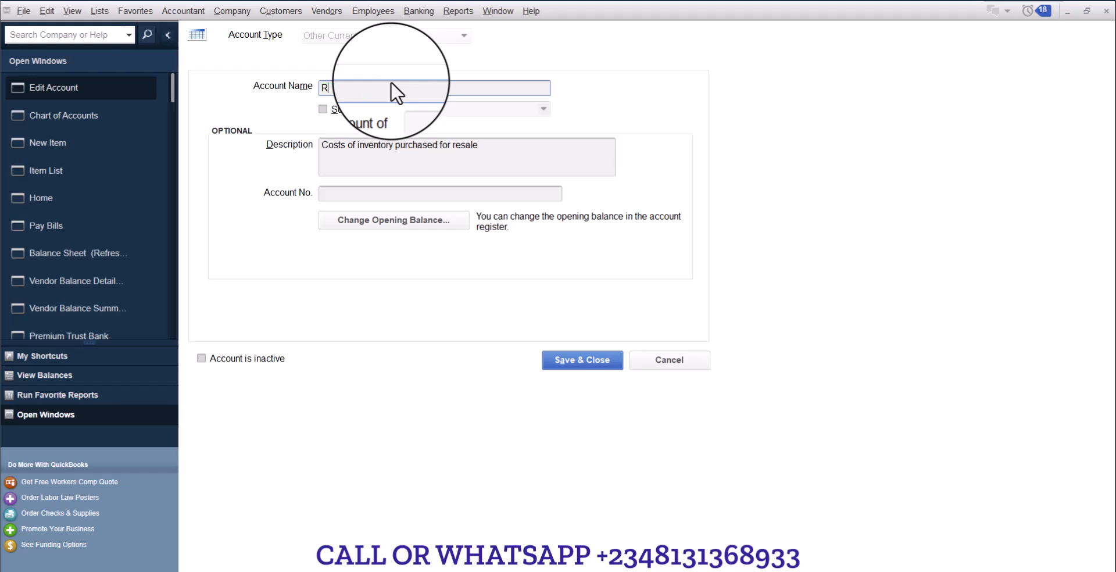
type("aw Material Inventory")
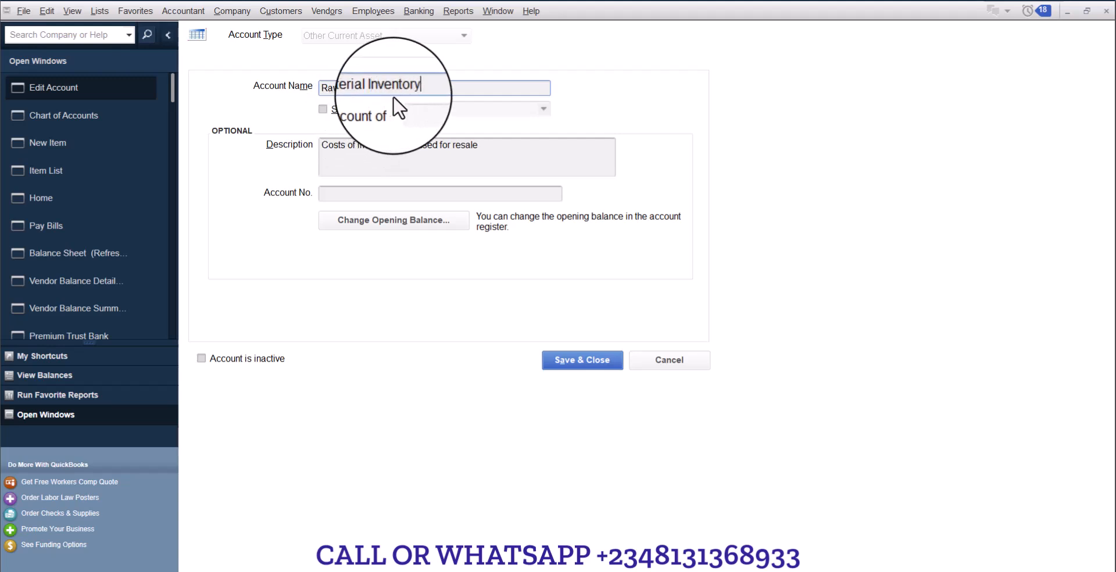
left_click(609, 365)
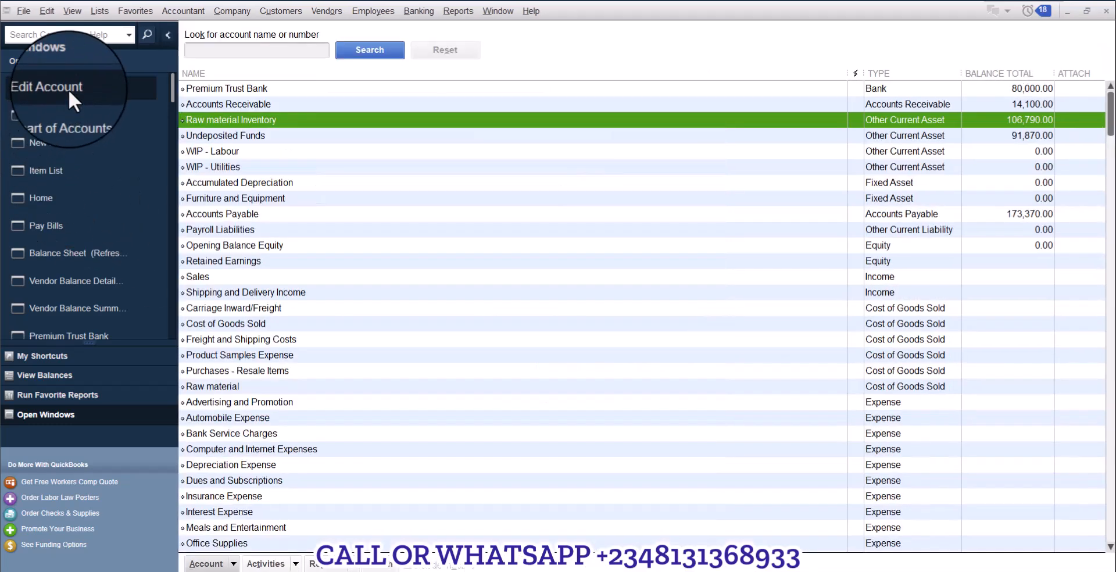
Use Raw material Inventory as the Rice Paddy item's asset account and save the item without a class, continuing to another new item.
left_click(64, 116)
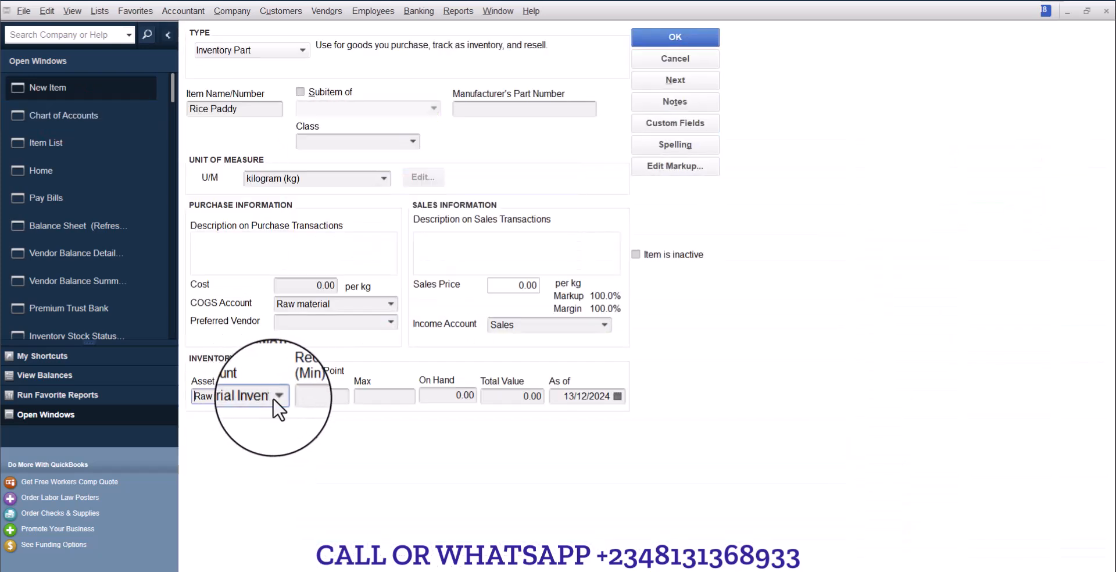
left_click(276, 396)
left_click(270, 138)
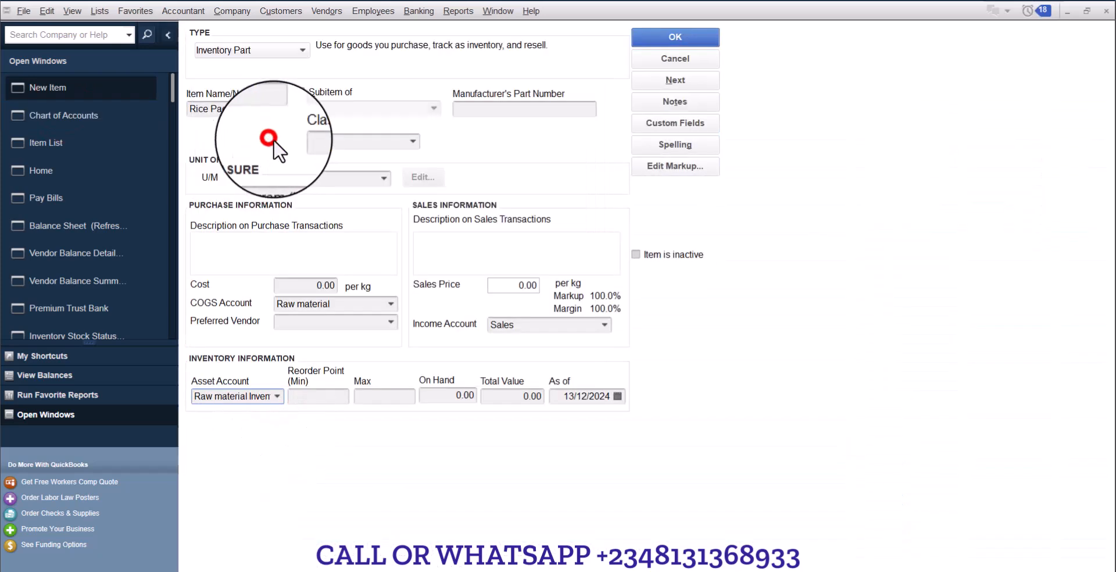
left_click(316, 397)
left_click(451, 397)
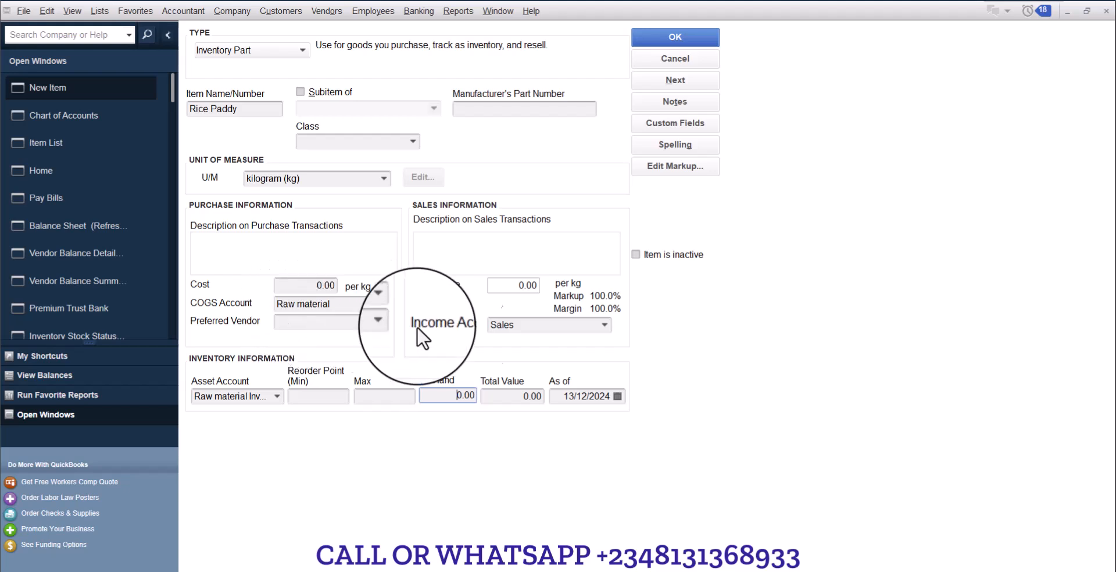
left_click(695, 82)
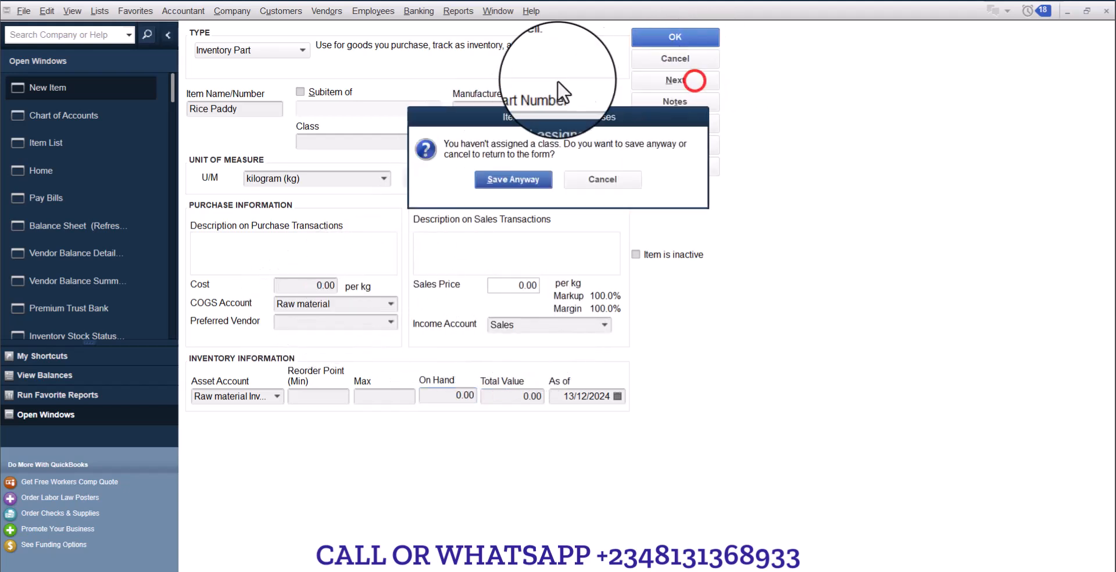
left_click(510, 180)
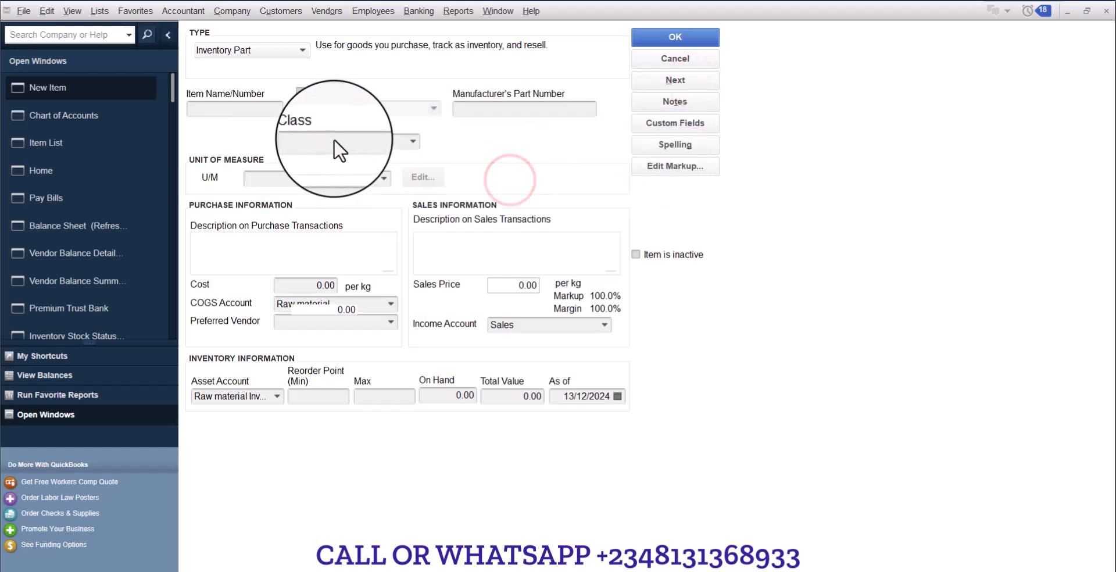
Review the Labour, Rice Paddy, Carriage Inward and Utilities entries in the item list, and return to the new item form.
left_click(60, 142)
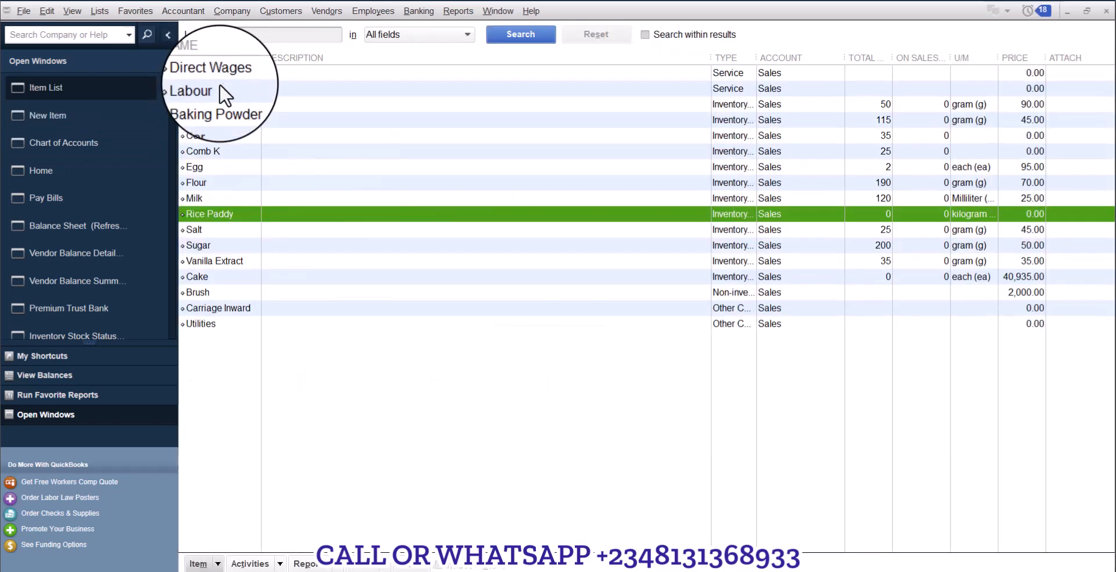
left_click(215, 88)
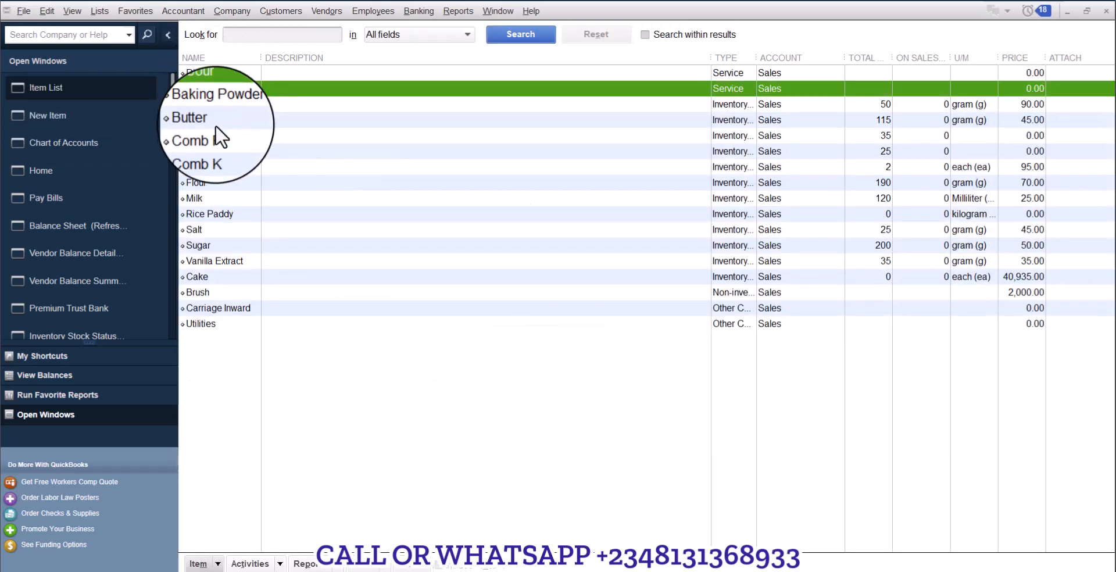
left_click(206, 213)
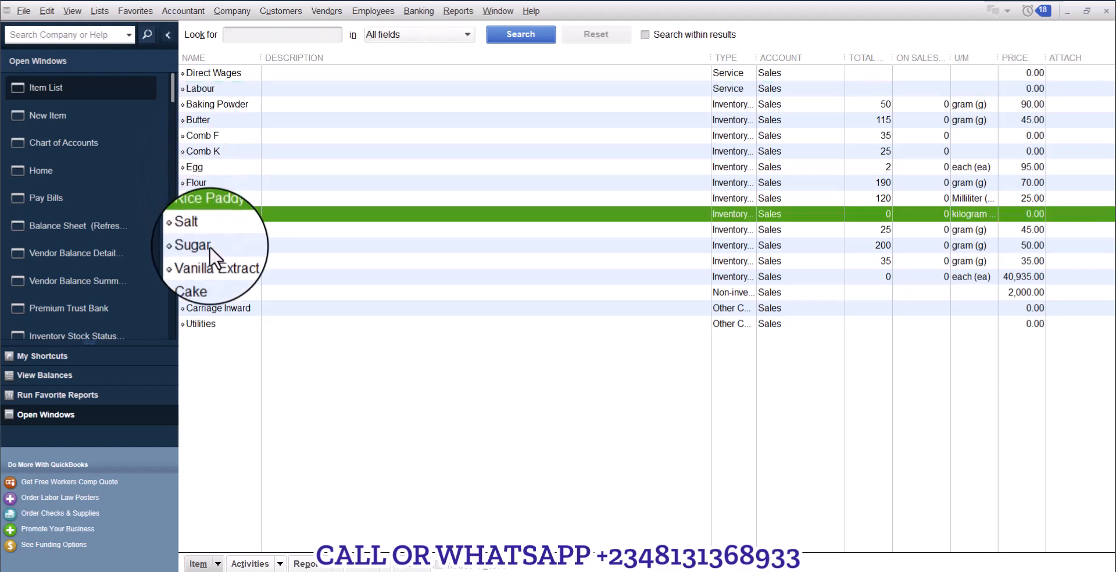
left_click(207, 306)
left_click(203, 322)
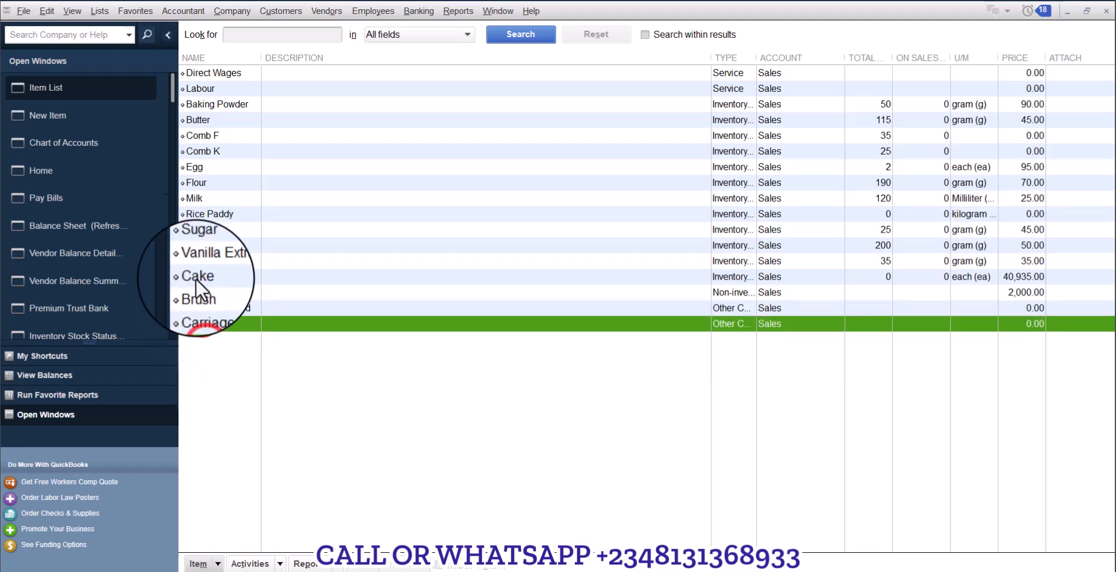
left_click(76, 108)
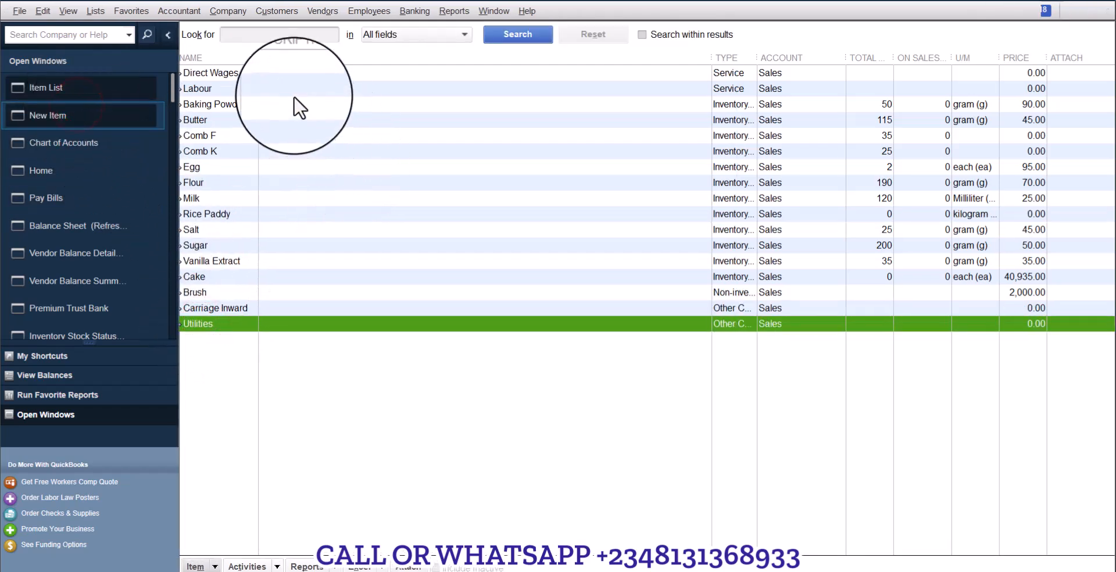
Set the new item's type to Inventory Assembly and name it Rice.
left_click(298, 51)
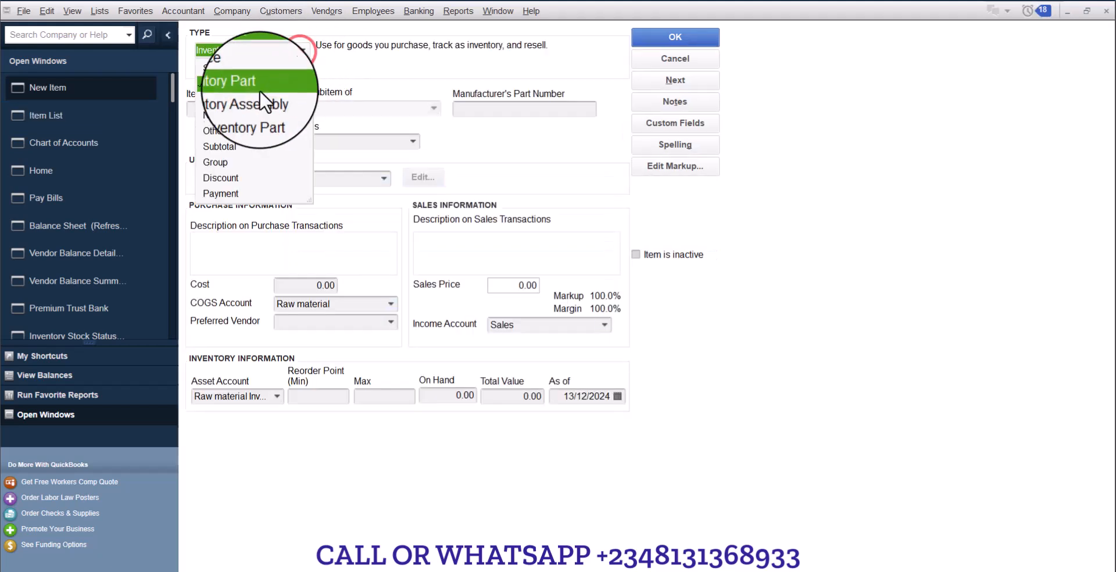
left_click(248, 100)
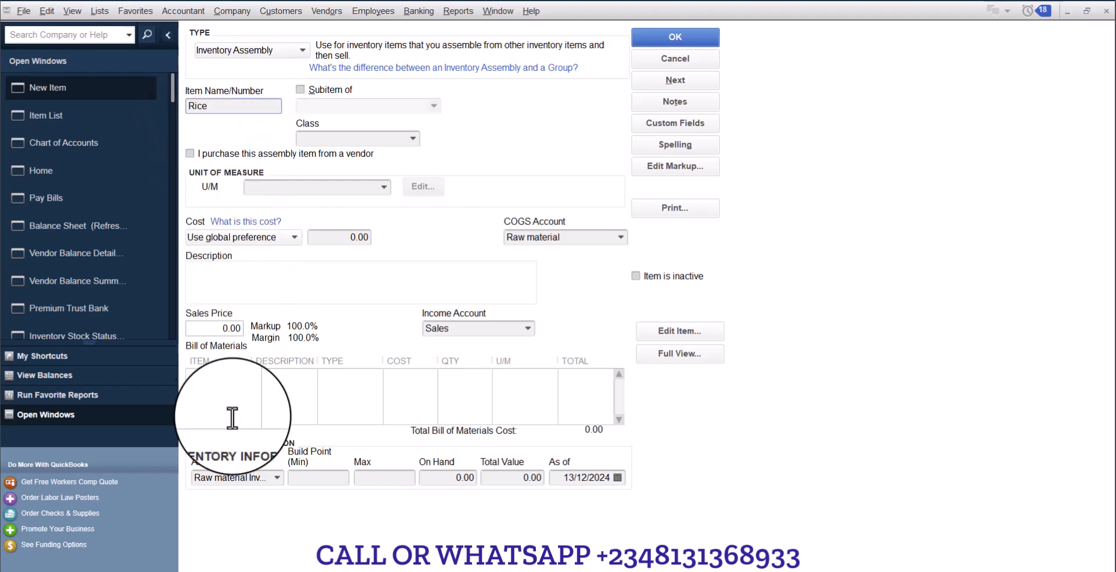
left_click(276, 477)
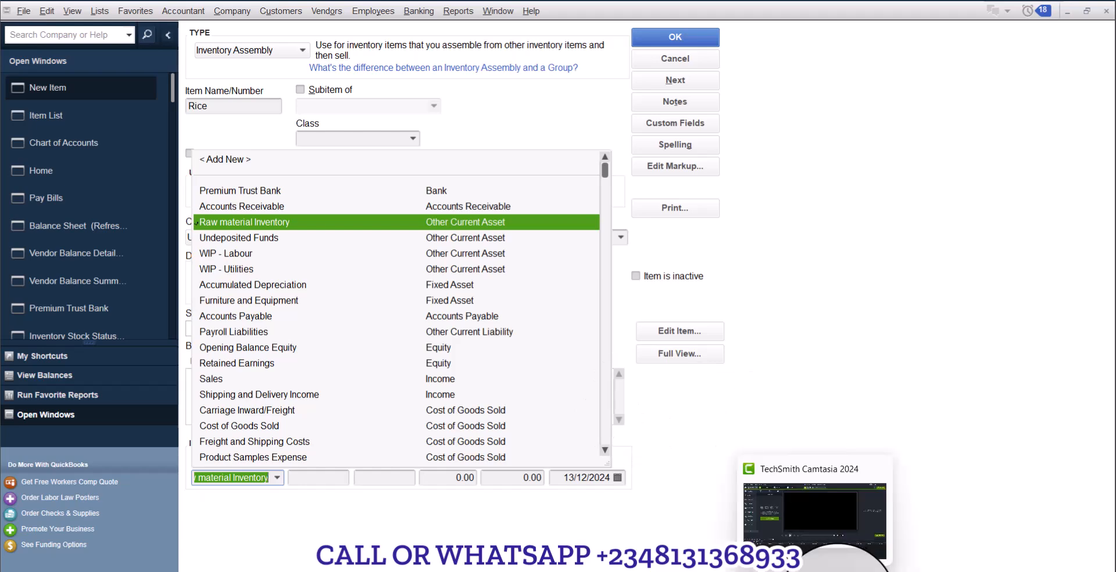
left_click(847, 570)
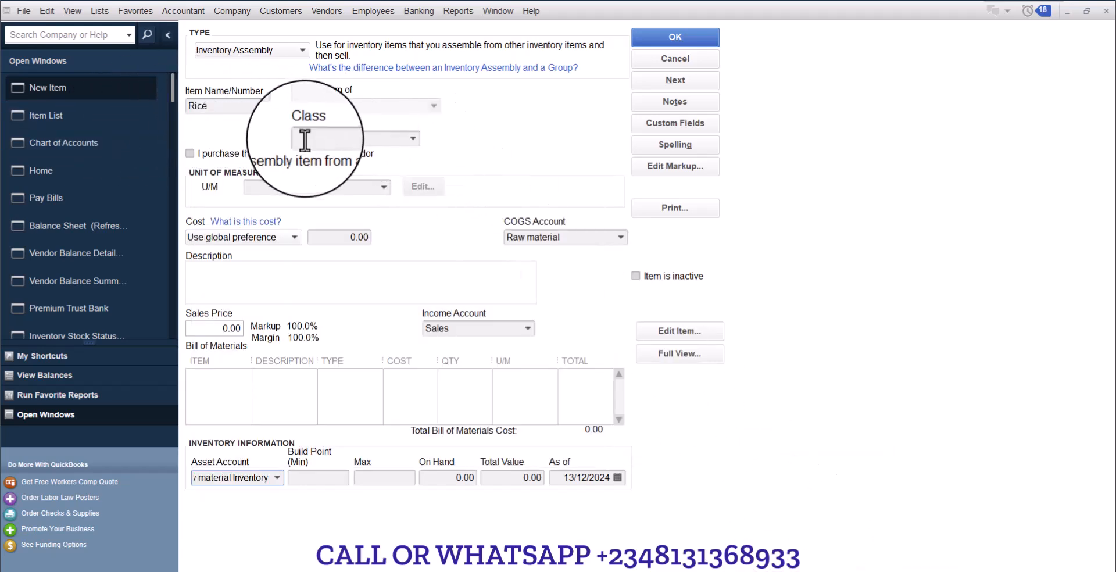
Set the Rice assembly's unit of measure to kilogram (kg) and its COGS account to Cost of Goods Sold.
left_click(383, 187)
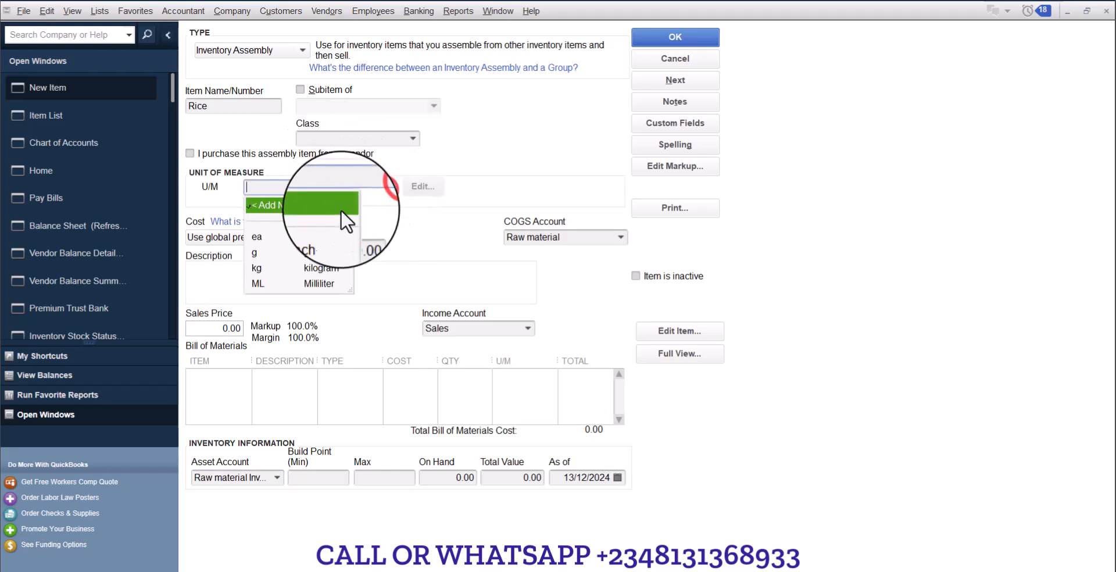
left_click(298, 271)
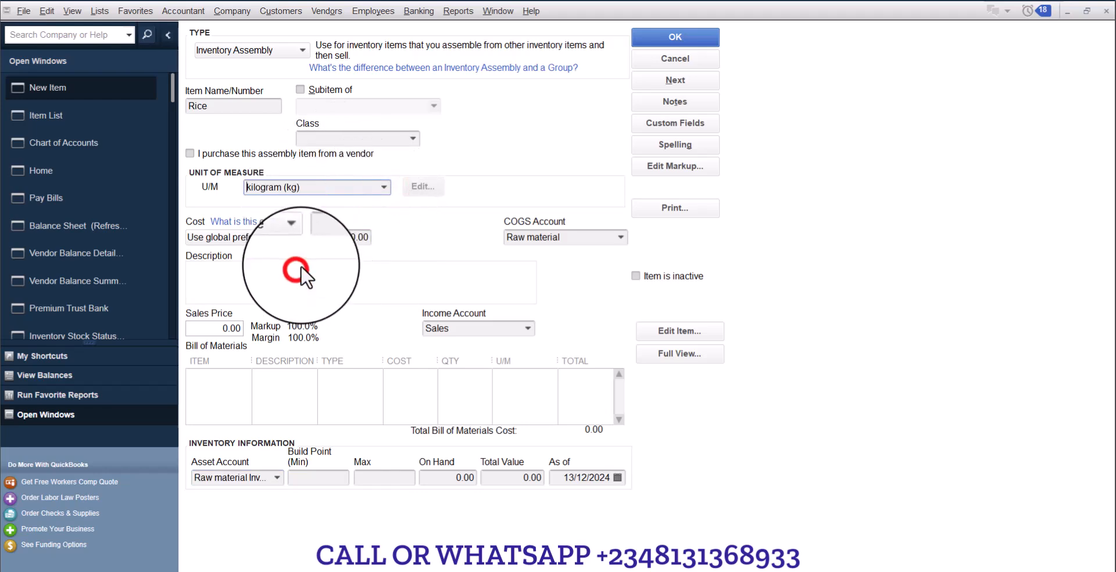
left_click(383, 187)
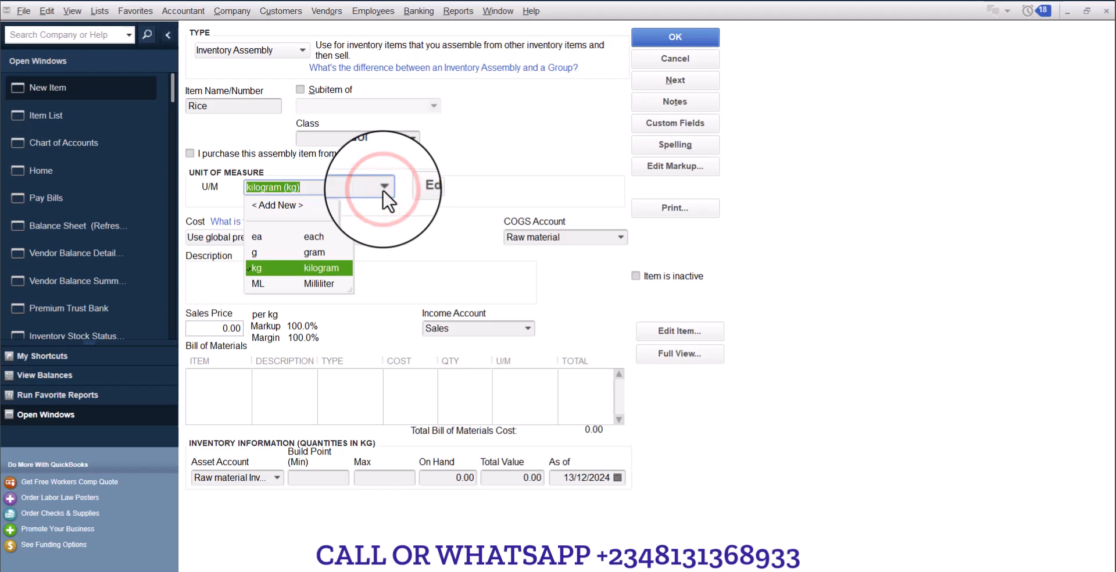
left_click(383, 187)
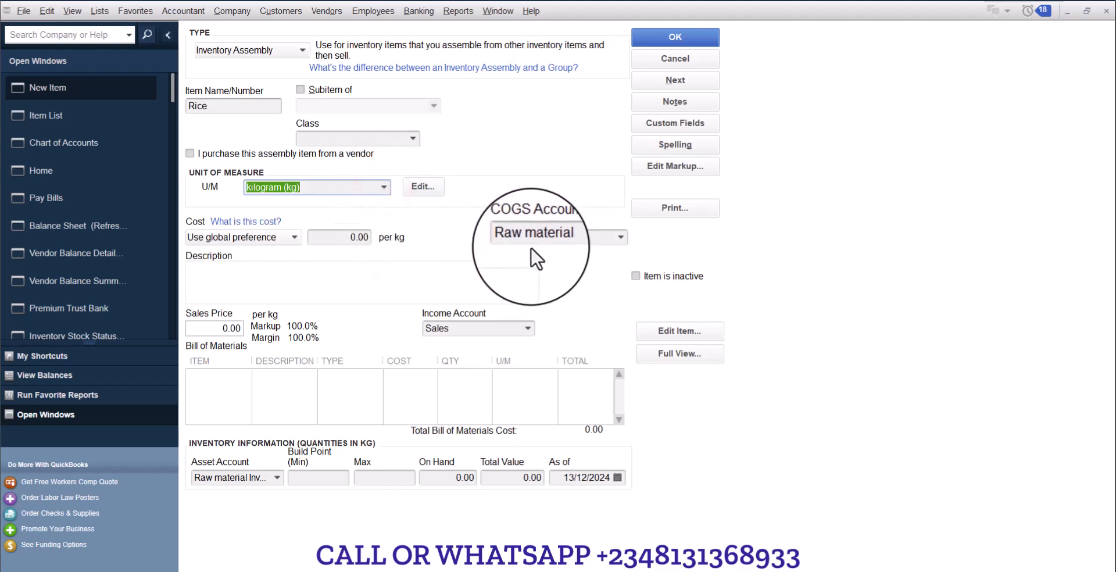
left_click(620, 237)
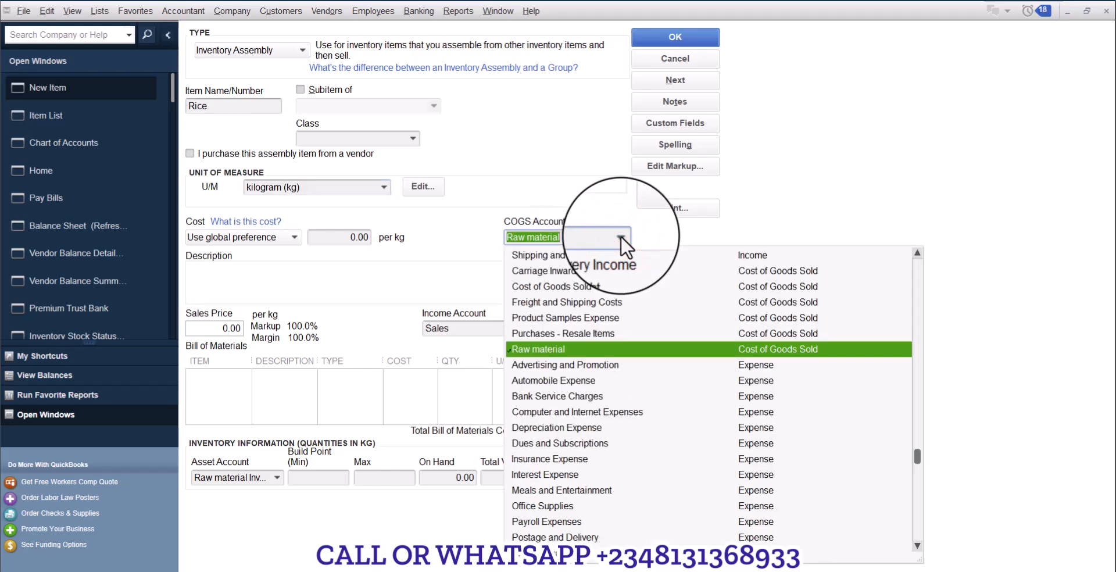
left_click(550, 287)
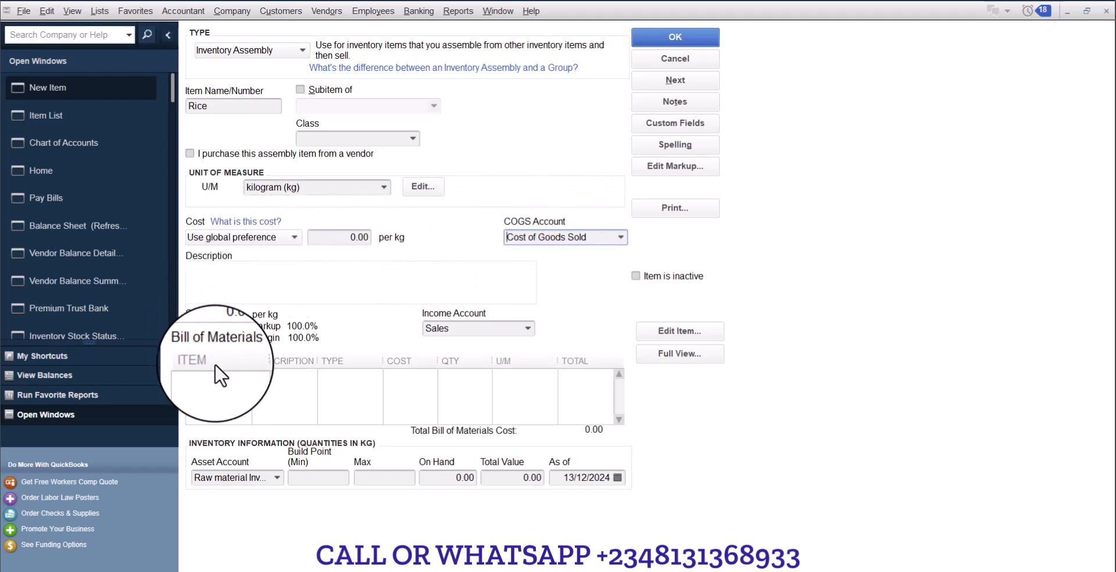
Add Rice Paddy and Labour as the first two lines of the Rice assembly's bill of materials.
left_click(221, 378)
left_click(242, 377)
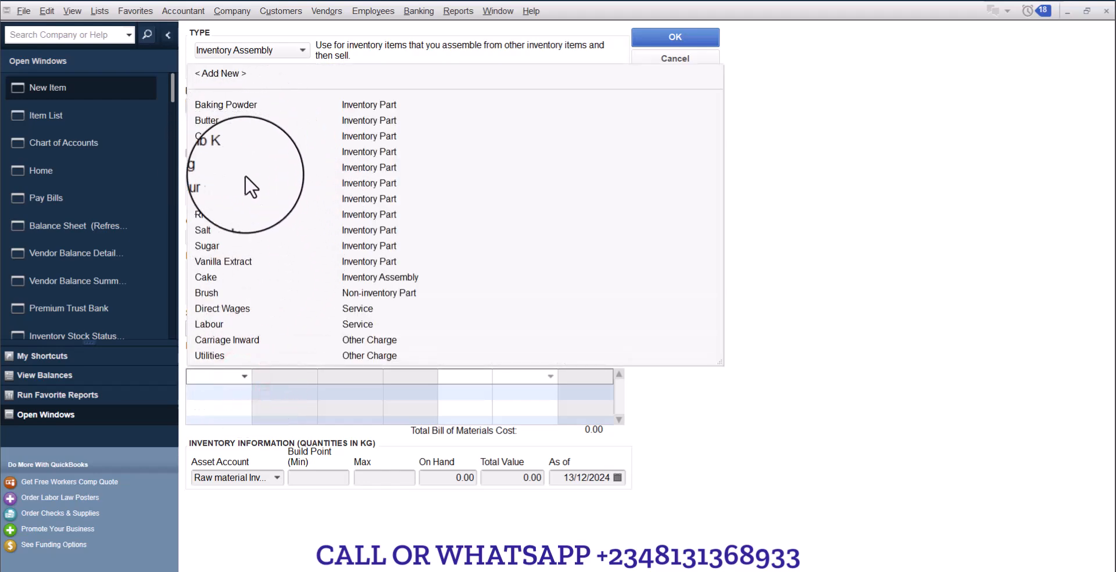
left_click(223, 214)
left_click(229, 392)
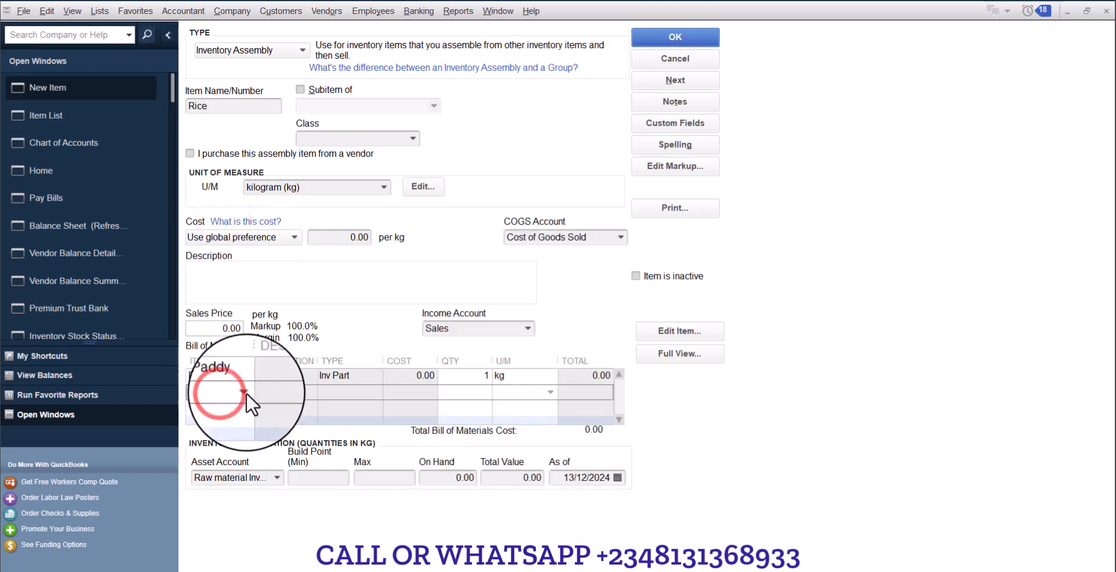
left_click(245, 391)
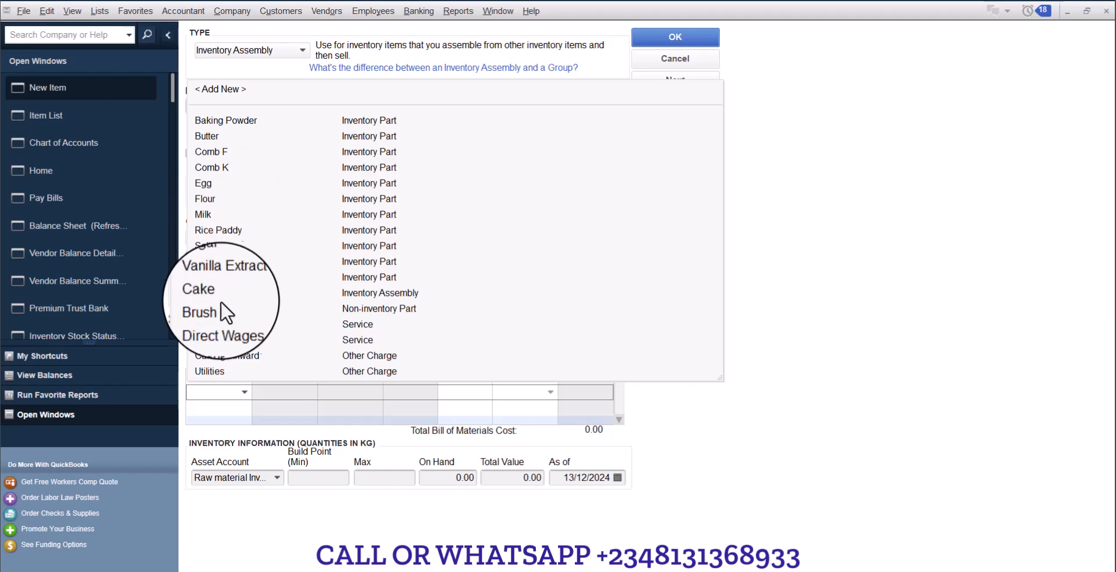
left_click(214, 340)
Add Utilities and Carriage Inward as the third and fourth lines of the bill of materials.
left_click(232, 408)
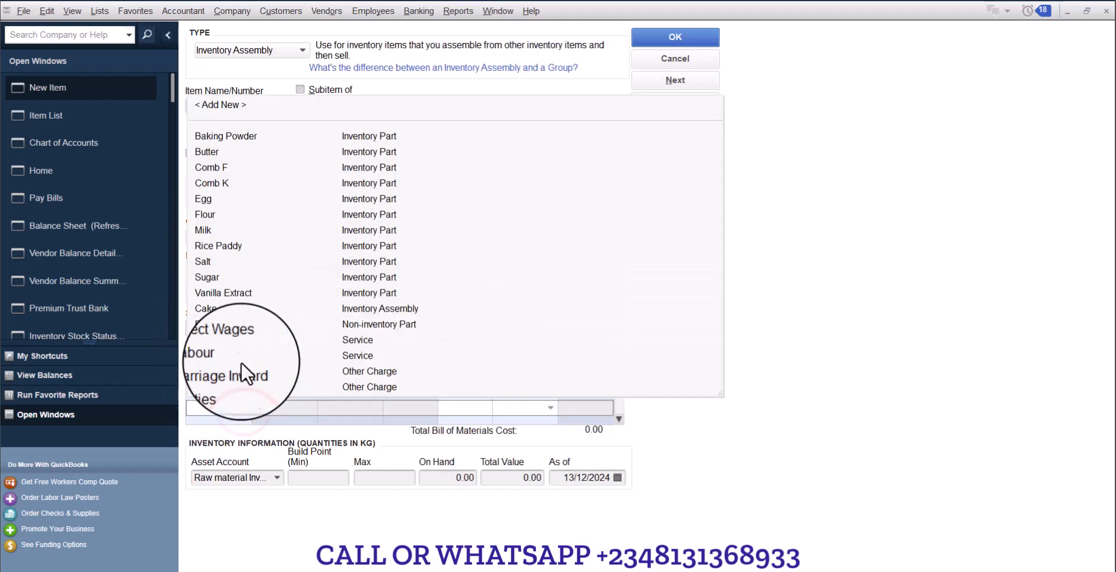
left_click(211, 387)
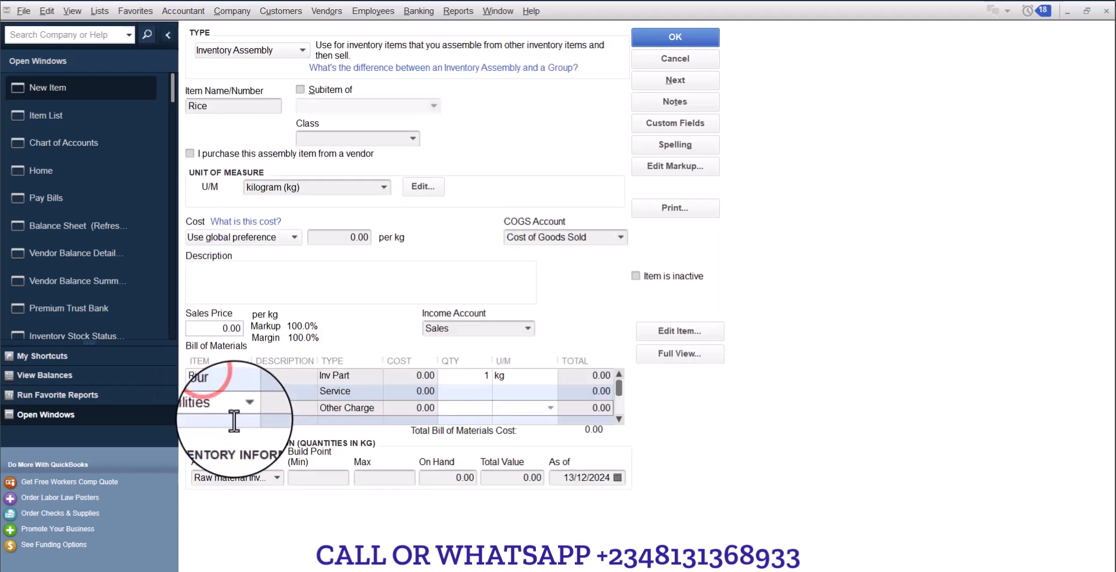
left_click(234, 420)
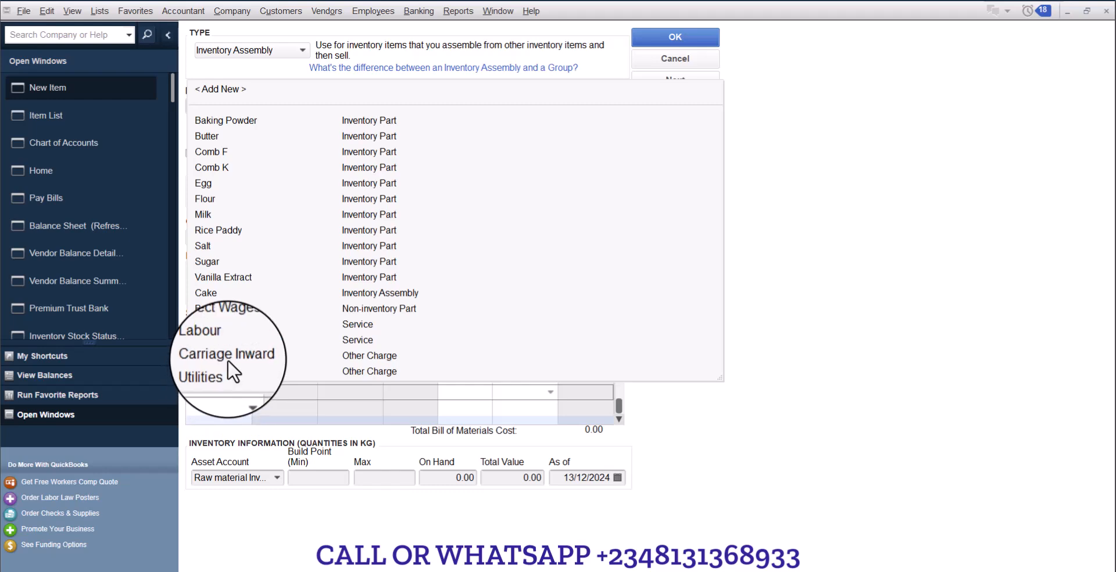
left_click(227, 355)
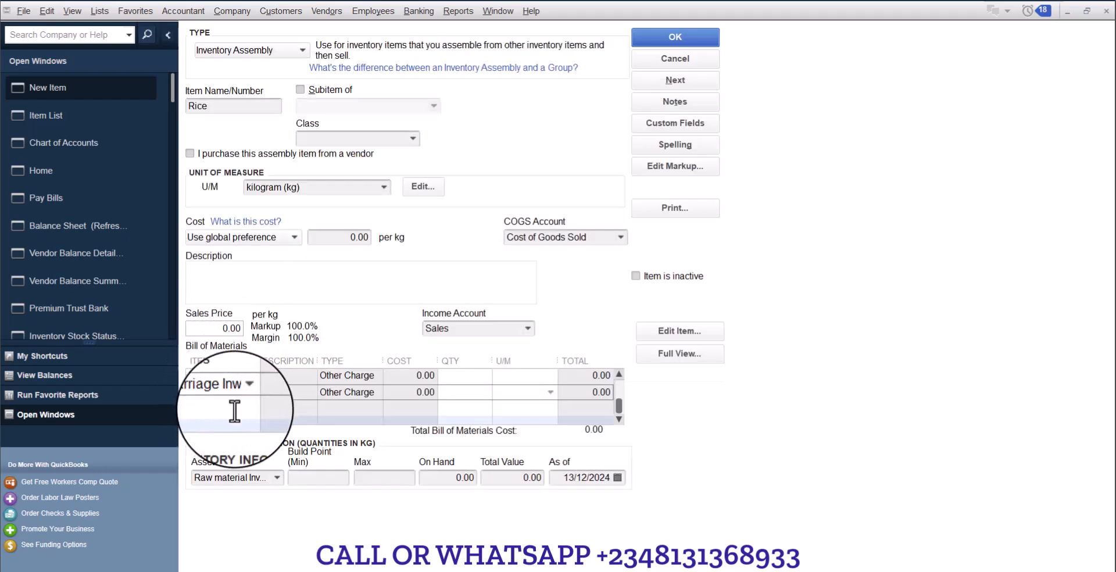
left_click(244, 392)
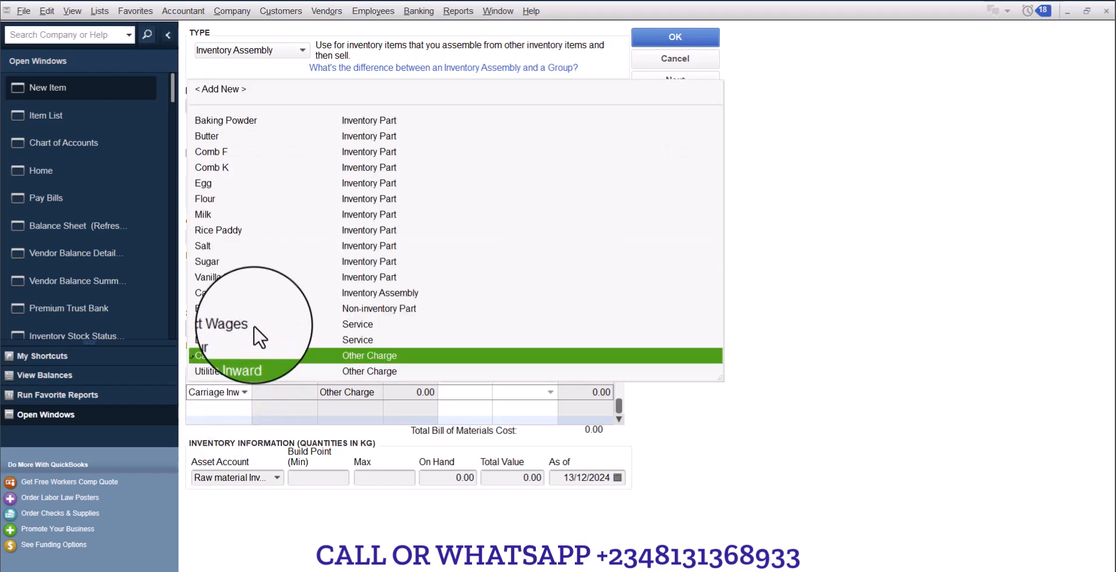
left_click(211, 356)
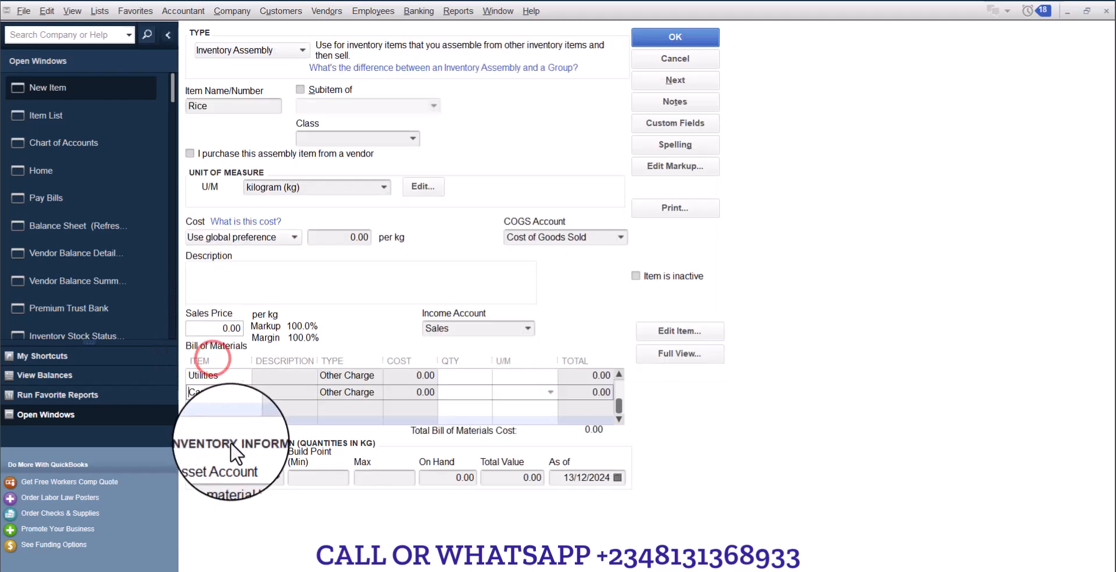
Check the bill of materials lines and widen the item column so the full item names can be read.
scroll(237, 400, "up", 3)
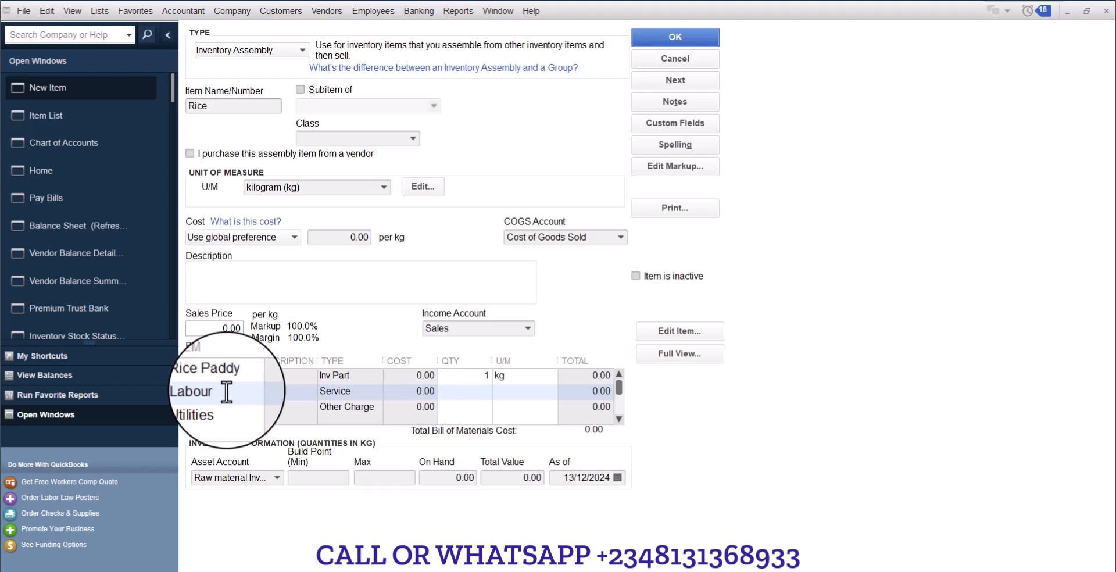
left_click(619, 418)
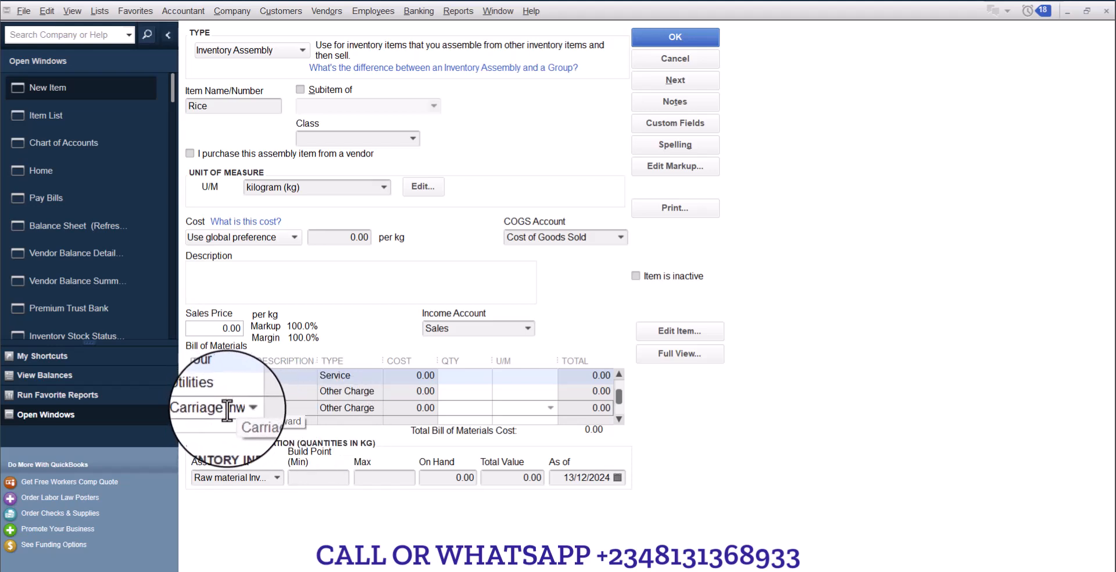
left_click_drag(251, 362, 285, 365)
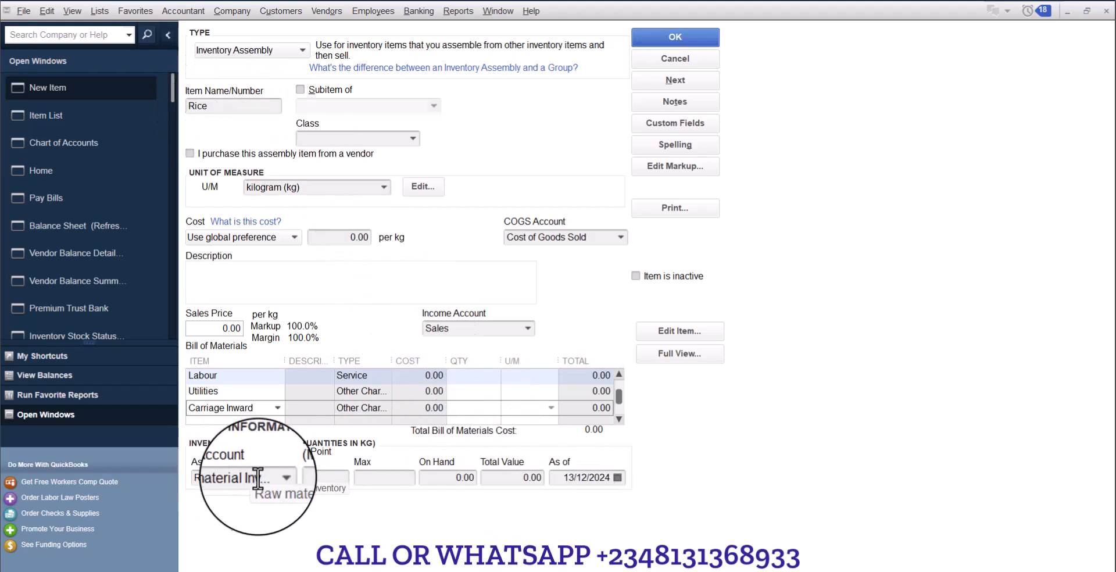
Create an Other Current Asset account named Finished Goods and use it as the Rice assembly's asset account.
left_click(276, 478)
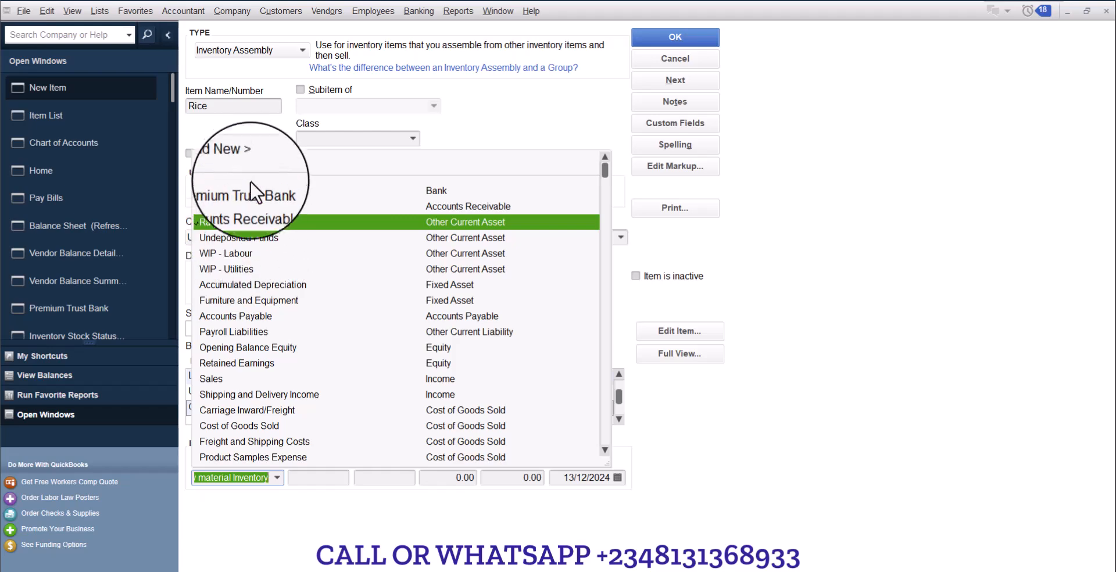
left_click(237, 156)
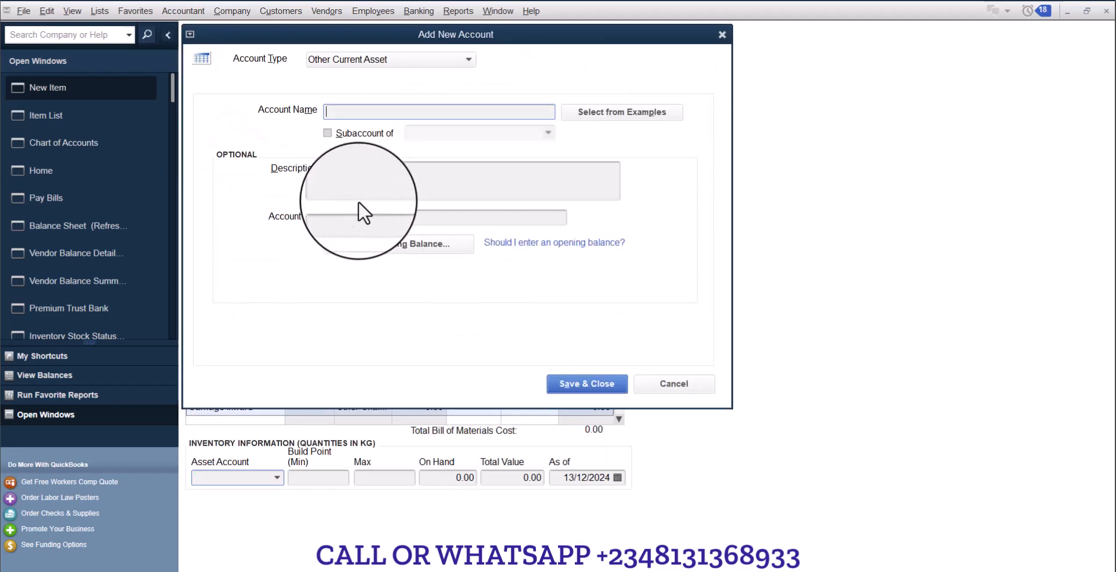
left_click(361, 61)
left_click(361, 60)
left_click(359, 113)
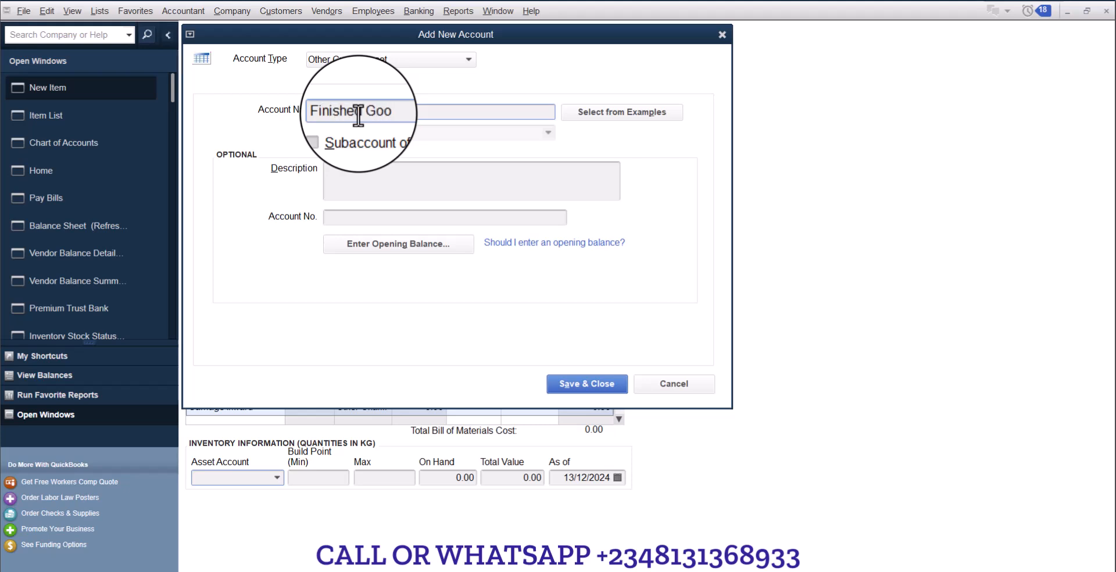
type("s")
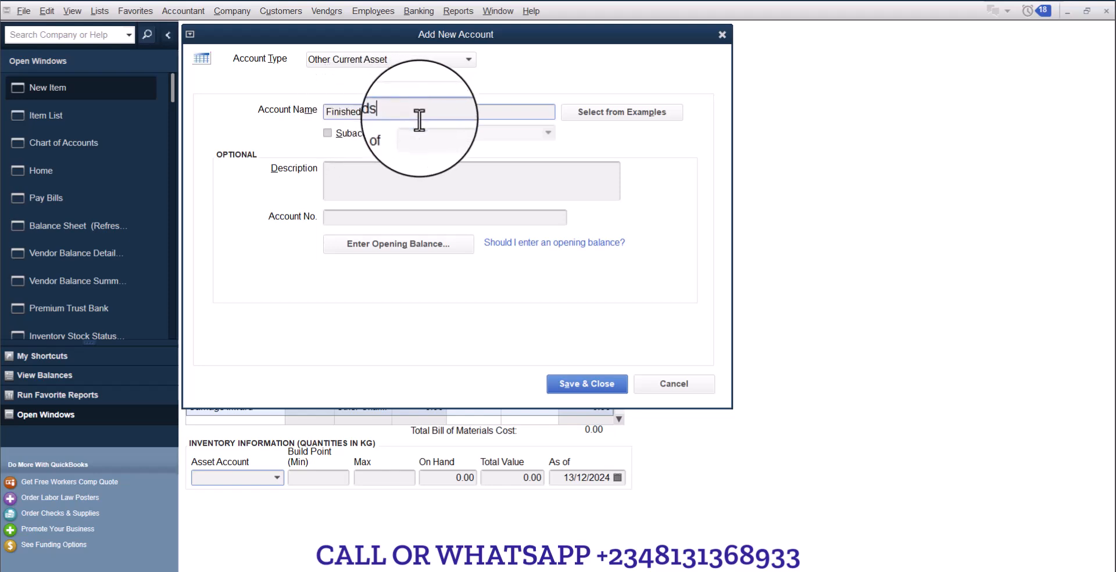
left_click(590, 382)
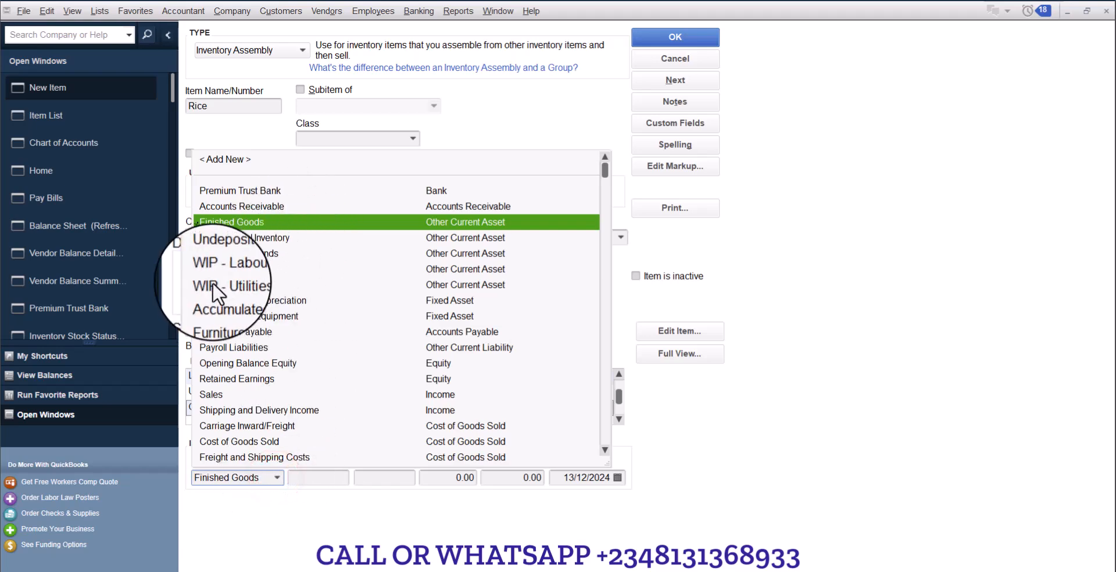
left_click(257, 222)
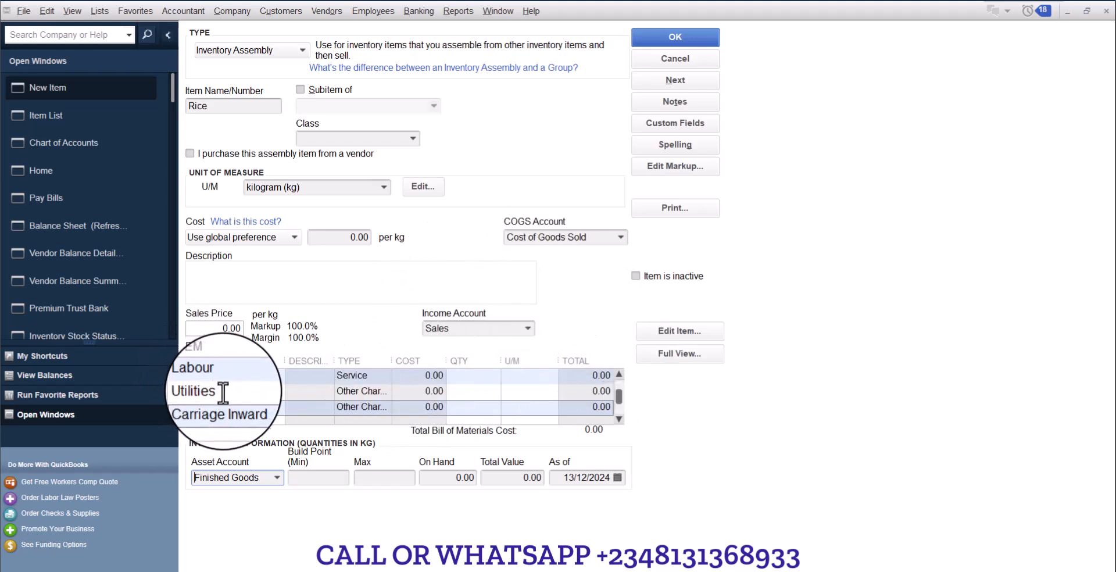
Look over the bill of materials lines and save the Rice assembly item without a class.
left_click(618, 419)
left_click(619, 374)
left_click(619, 374)
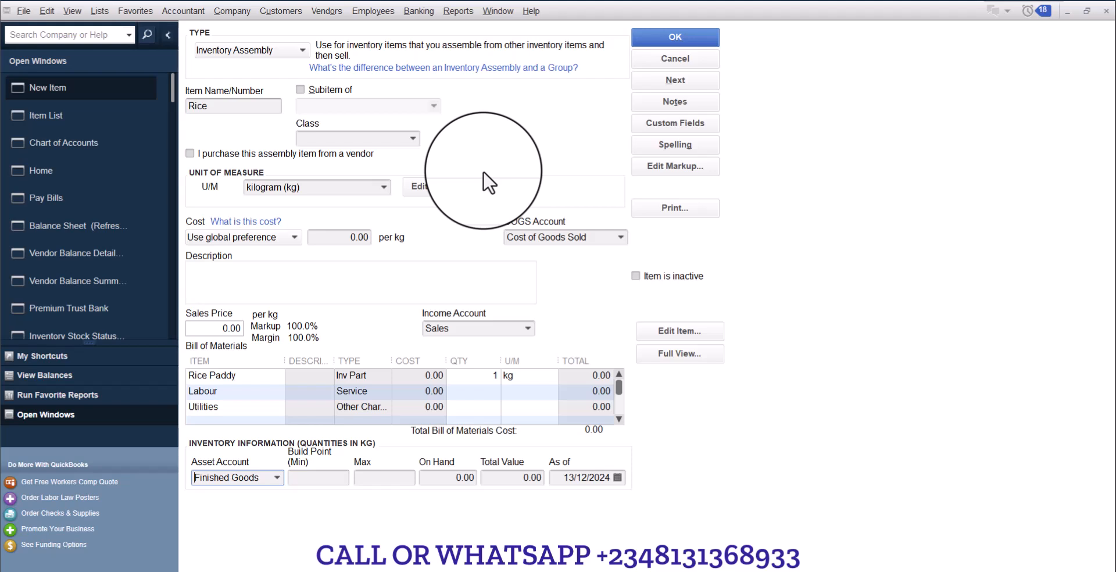
left_click(699, 37)
left_click(515, 178)
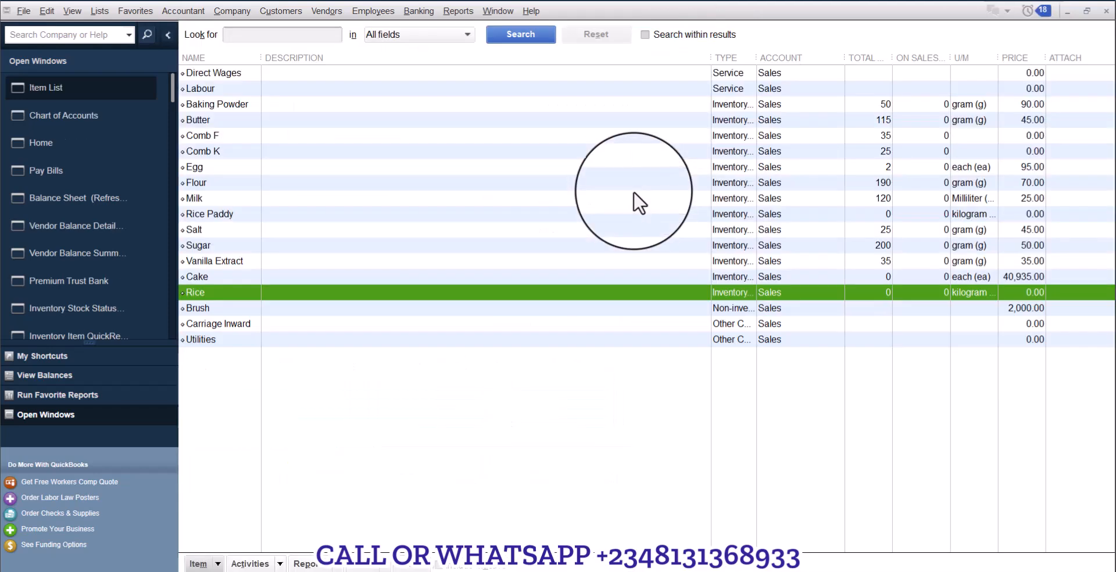
Switch from the item list to the Home page.
left_click(37, 145)
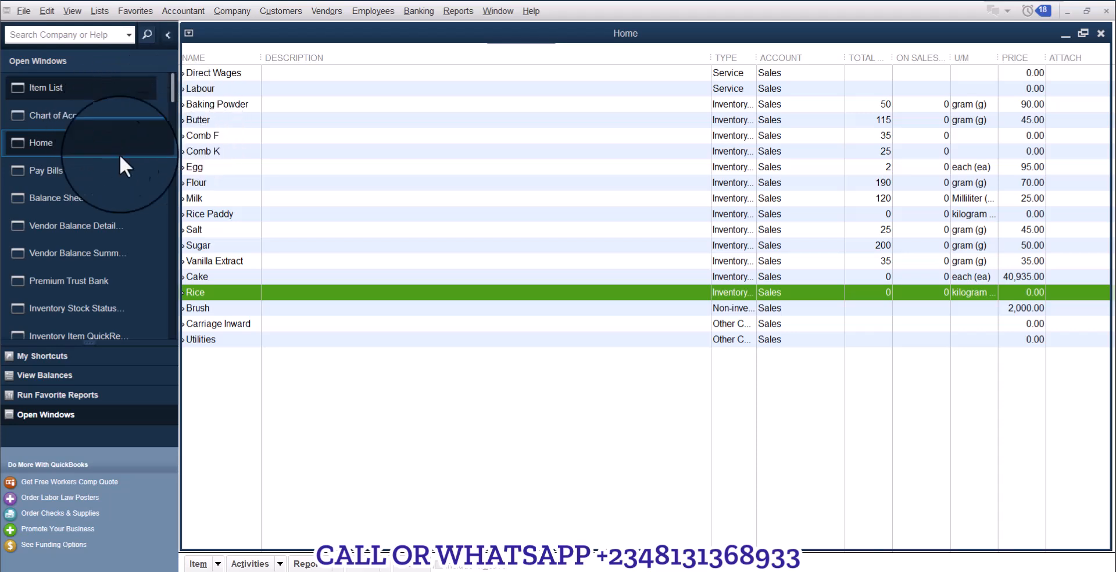
left_click(71, 141)
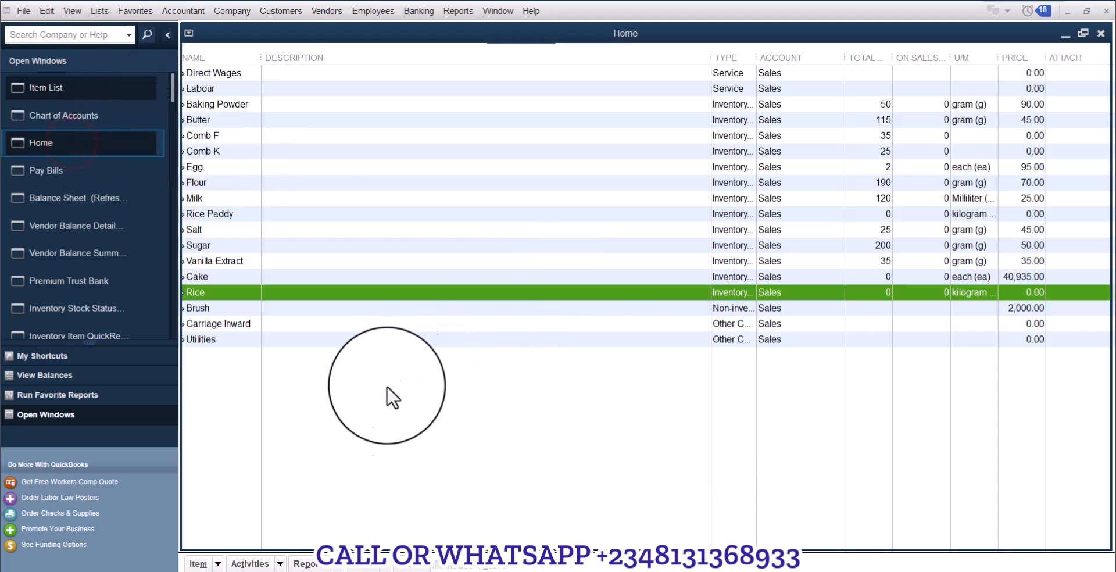